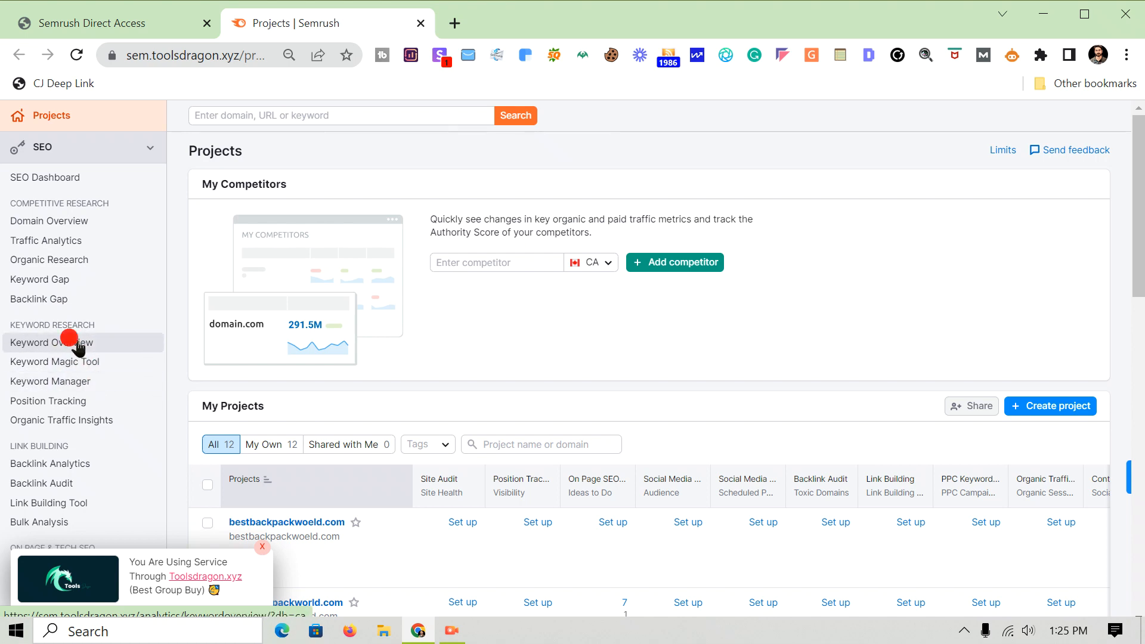
- Open the Keyword Overview tool and set its keyword database to the United States
click(77, 343)
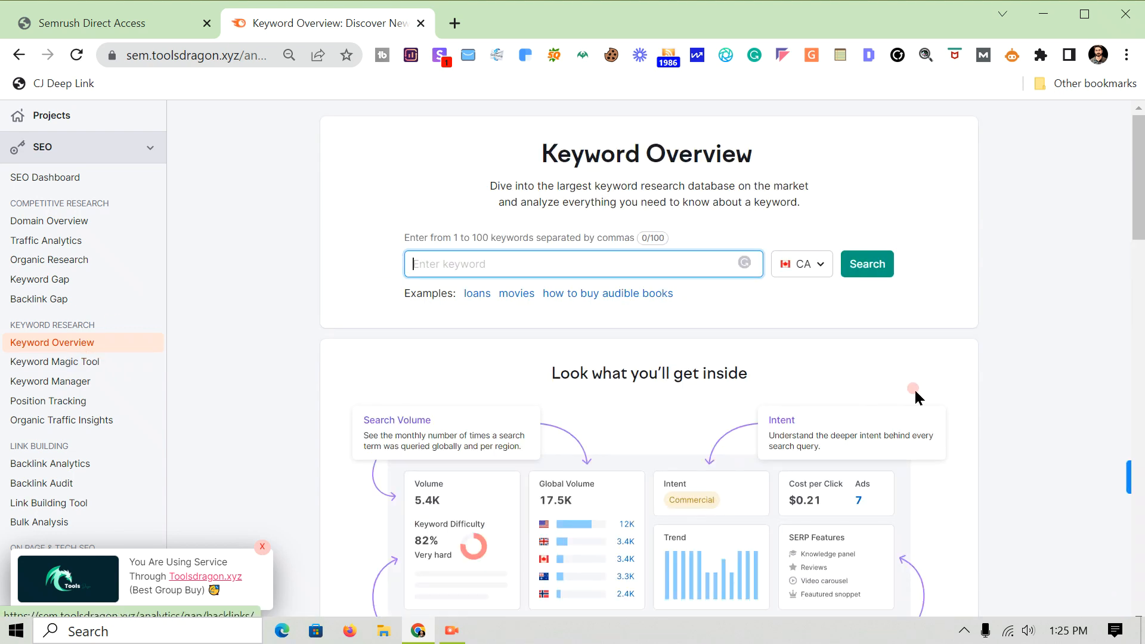
click(815, 266)
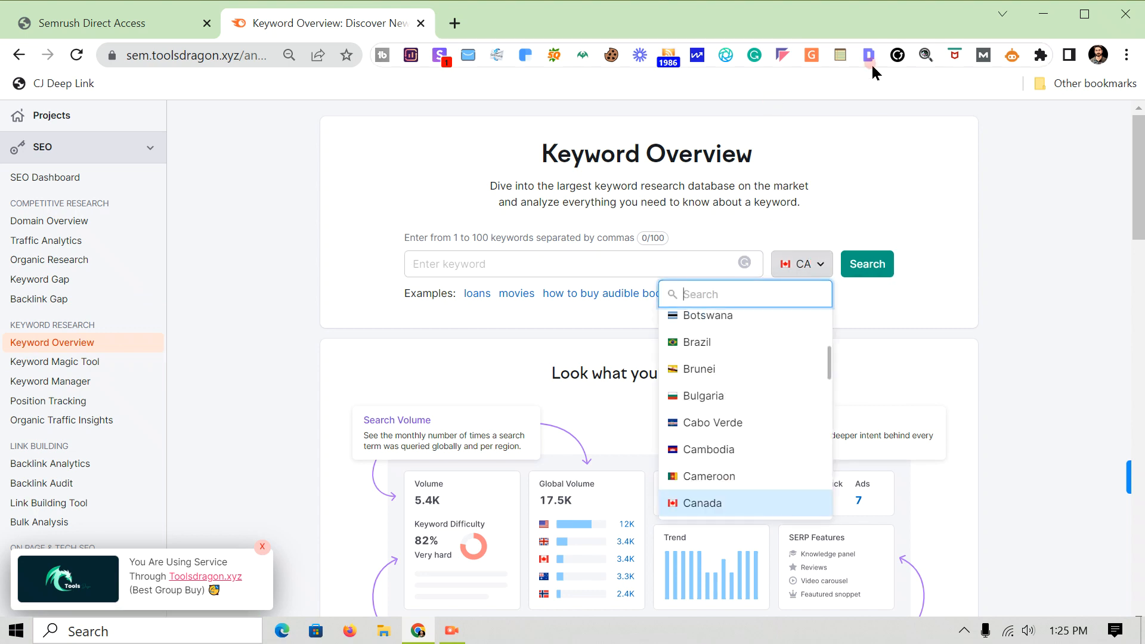
drag(829, 367, 829, 337)
click(709, 334)
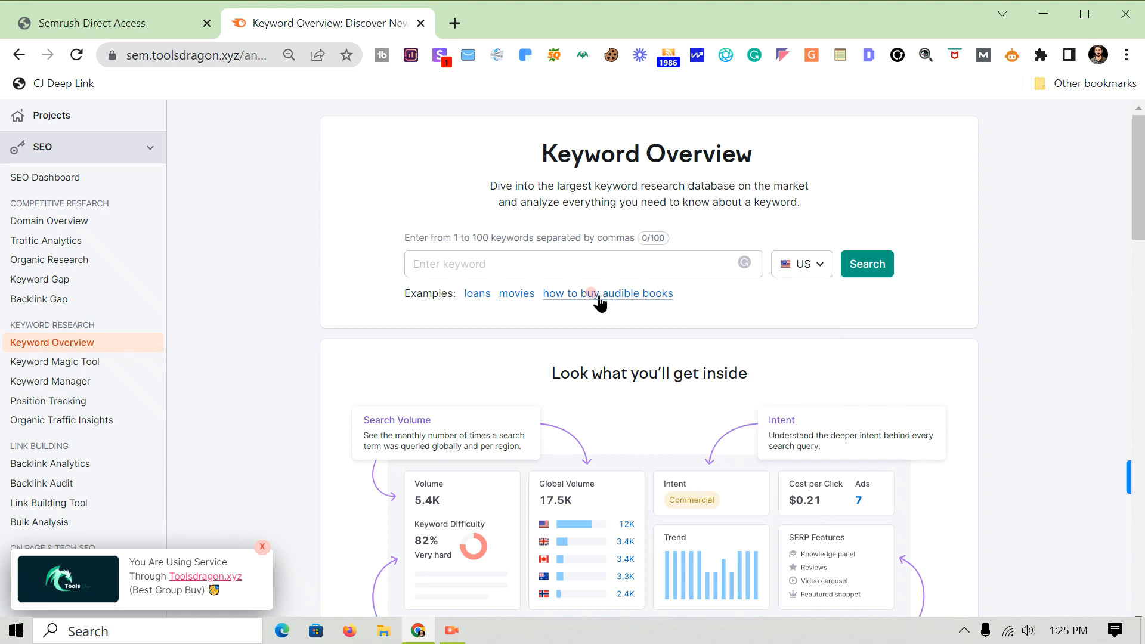
- Run a keyword overview for "best racket"
click(572, 261)
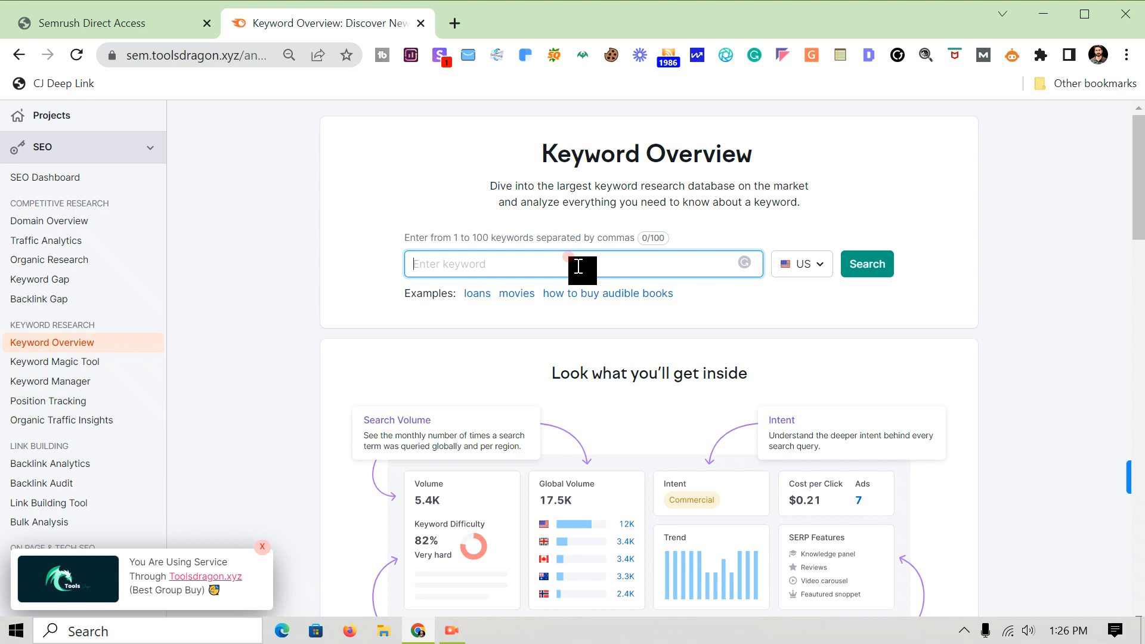
text(best racket)
click(872, 264)
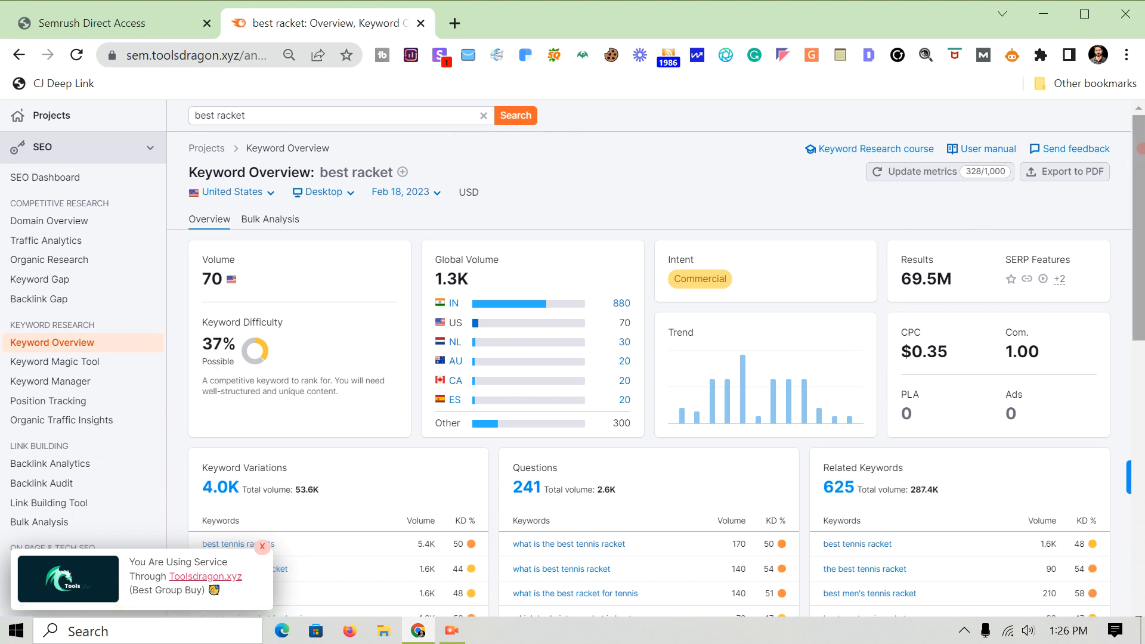
- Review the overview's SERP analysis and open the full list of keyword variations for "best racket"
scroll(1014, 239, down, 2)
scroll(649, 358, down, 6)
mouse_move(1141, 357)
mouse_down()
mouse_move(1140, 317)
mouse_move(1141, 355)
mouse_up()
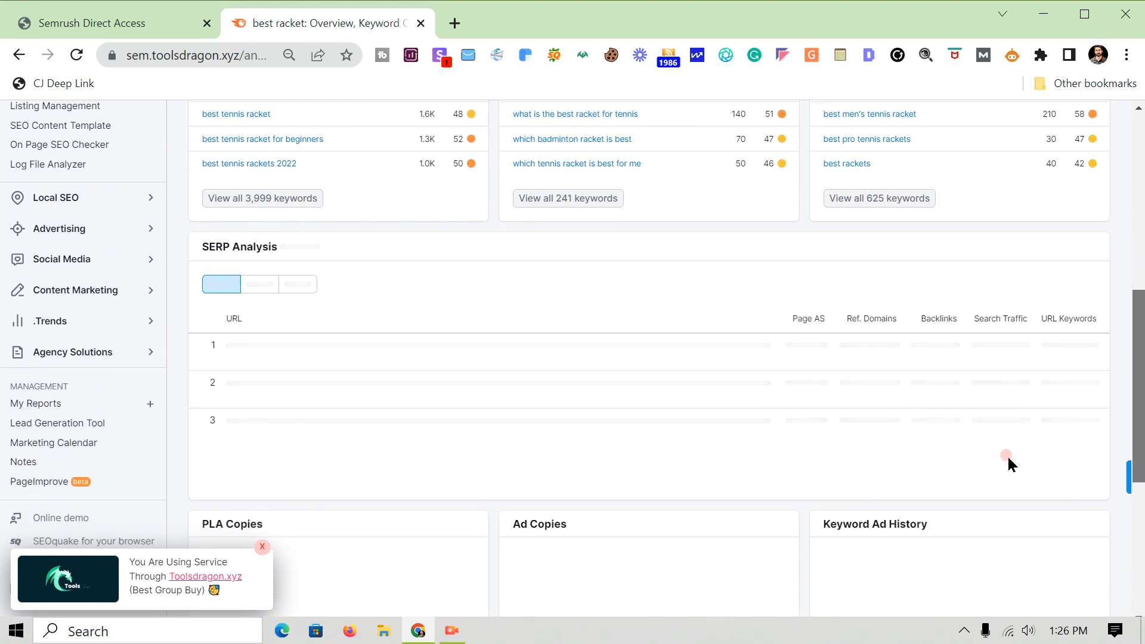
drag(1141, 313, 1141, 360)
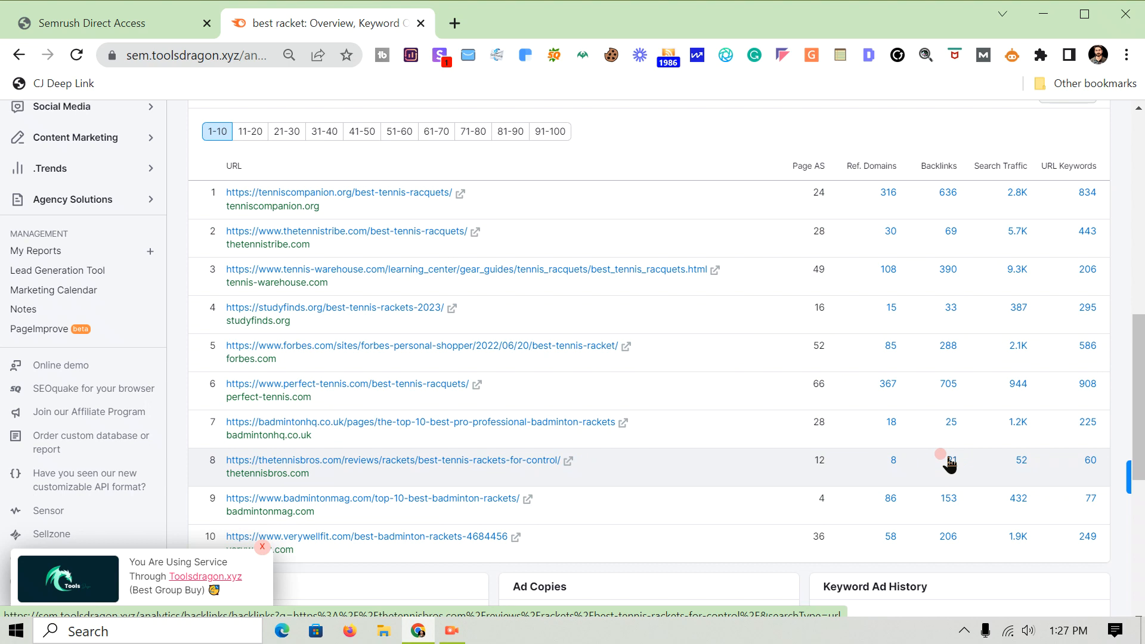
drag(1139, 333, 1140, 214)
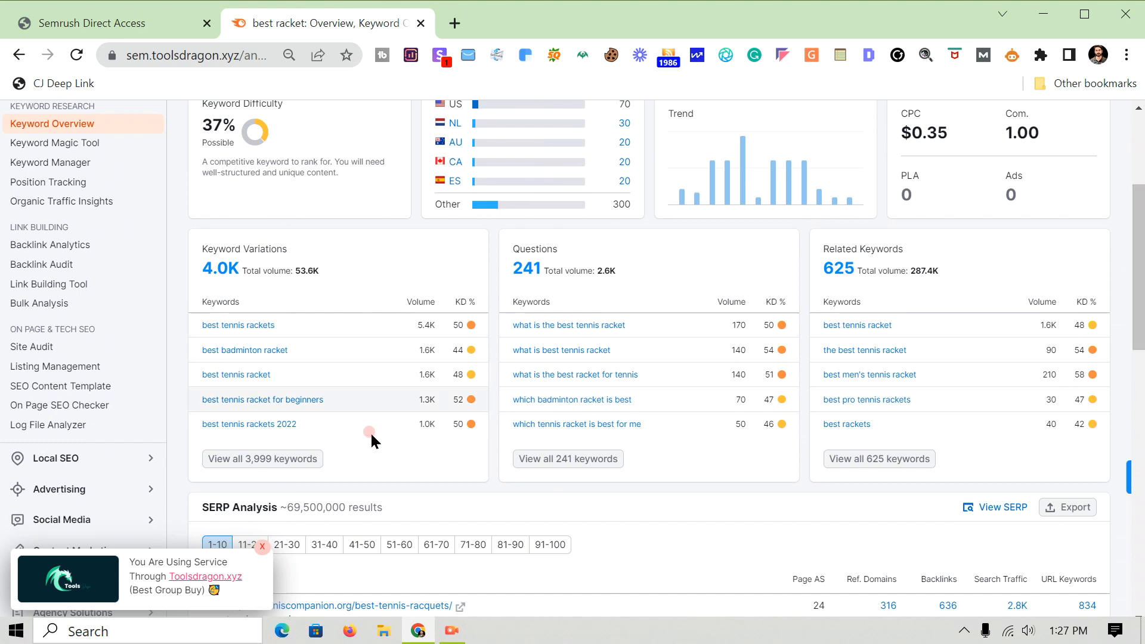
click(278, 458)
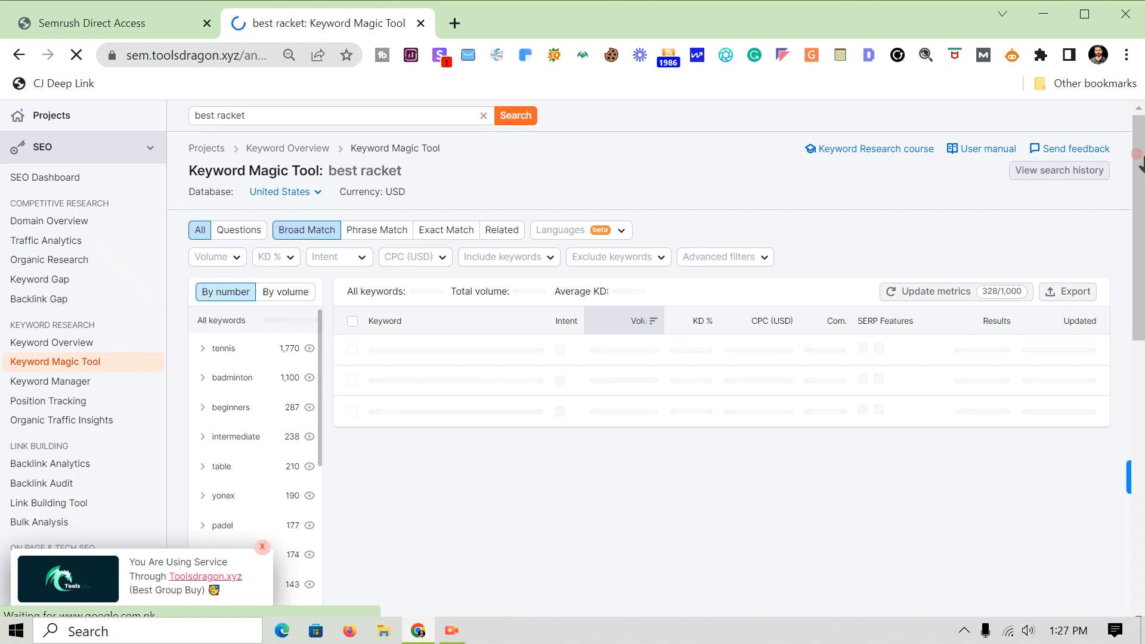
mouse_move(1137, 154)
mouse_down()
mouse_move(1139, 227)
mouse_move(1133, 147)
mouse_up()
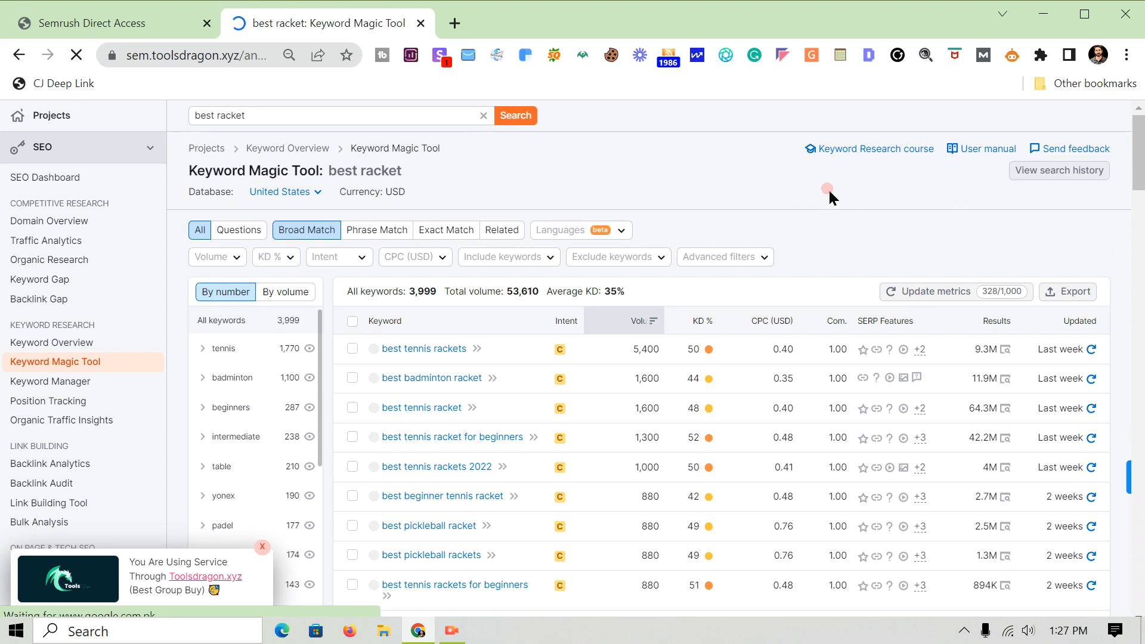
- Sort the "best racket" keyword list by keyword difficulty, with the easiest keywords first
click(708, 321)
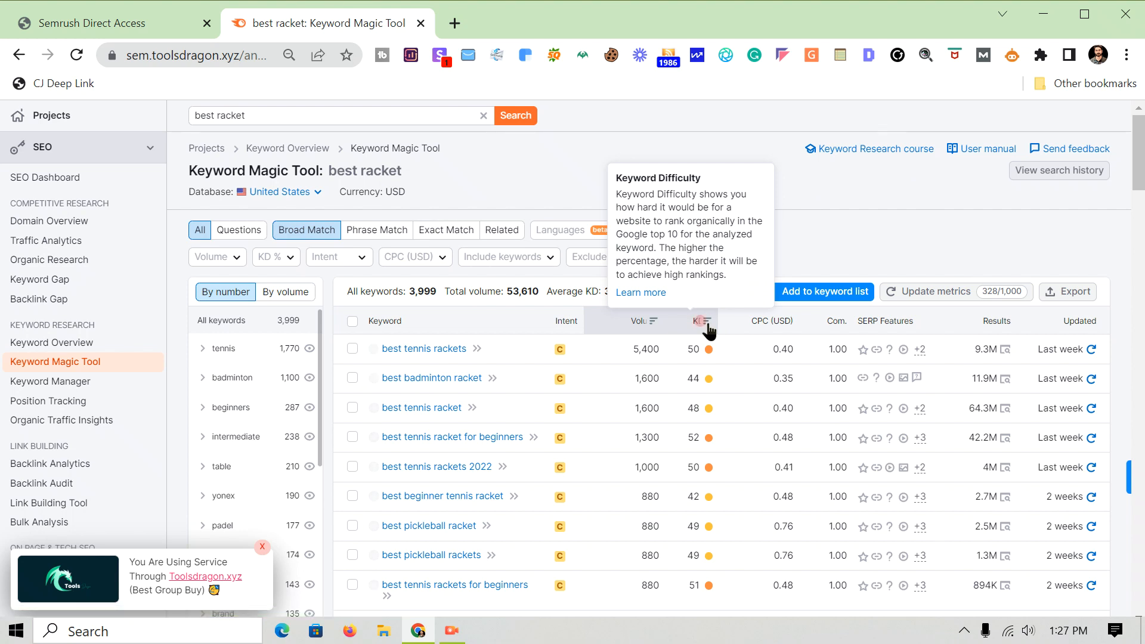
click(707, 325)
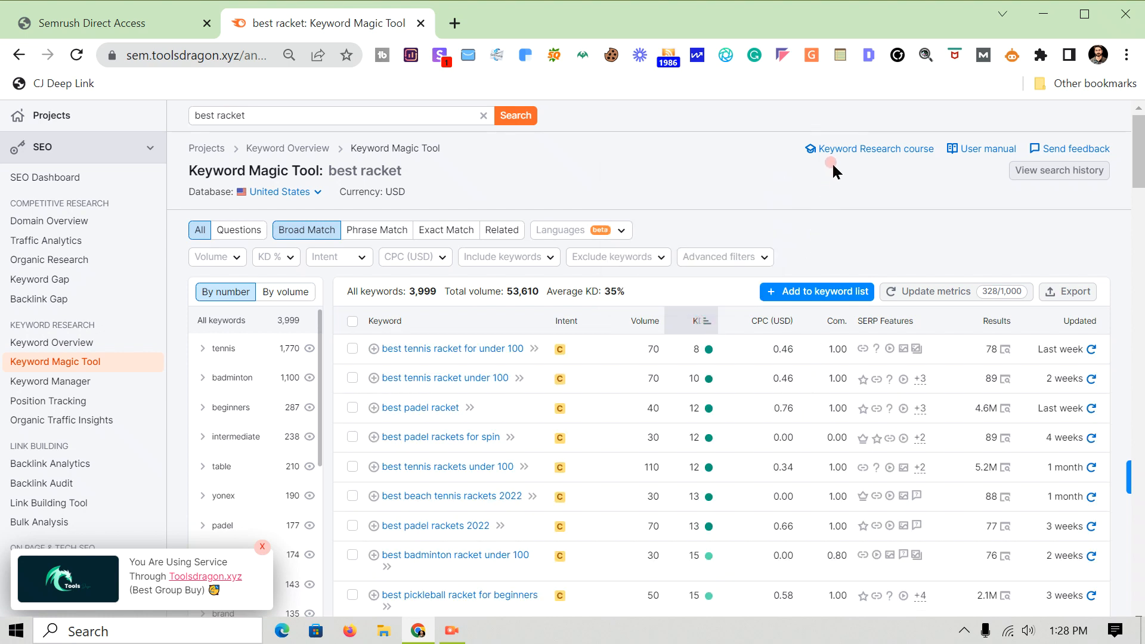
mouse_move(702, 531)
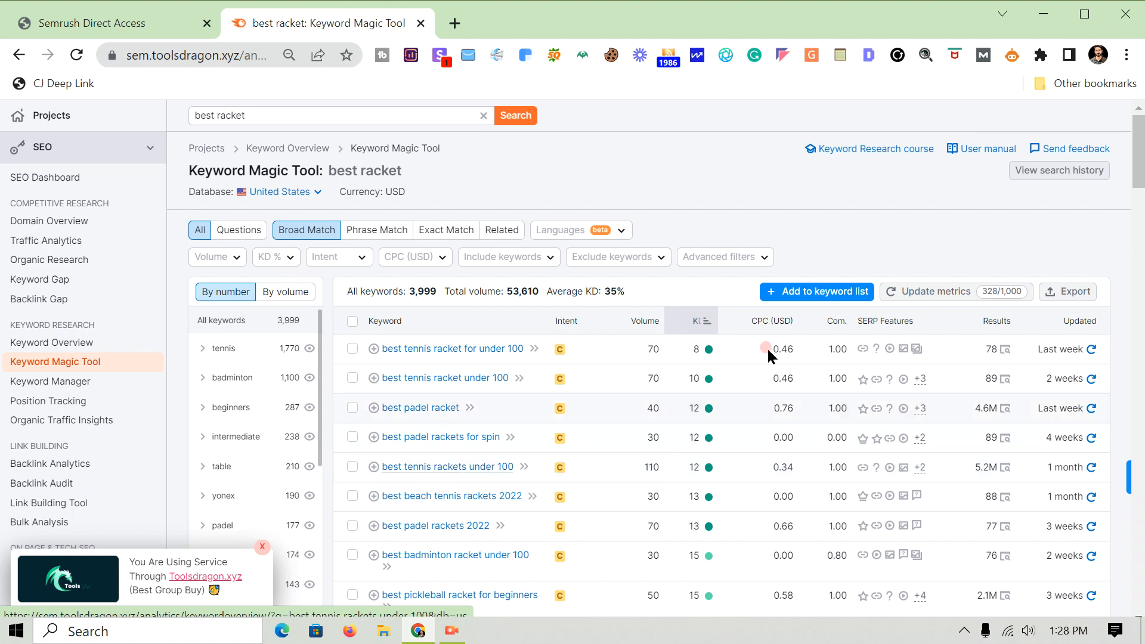
scroll(1139, 138, down, 1)
scroll(1140, 143, up, 1)
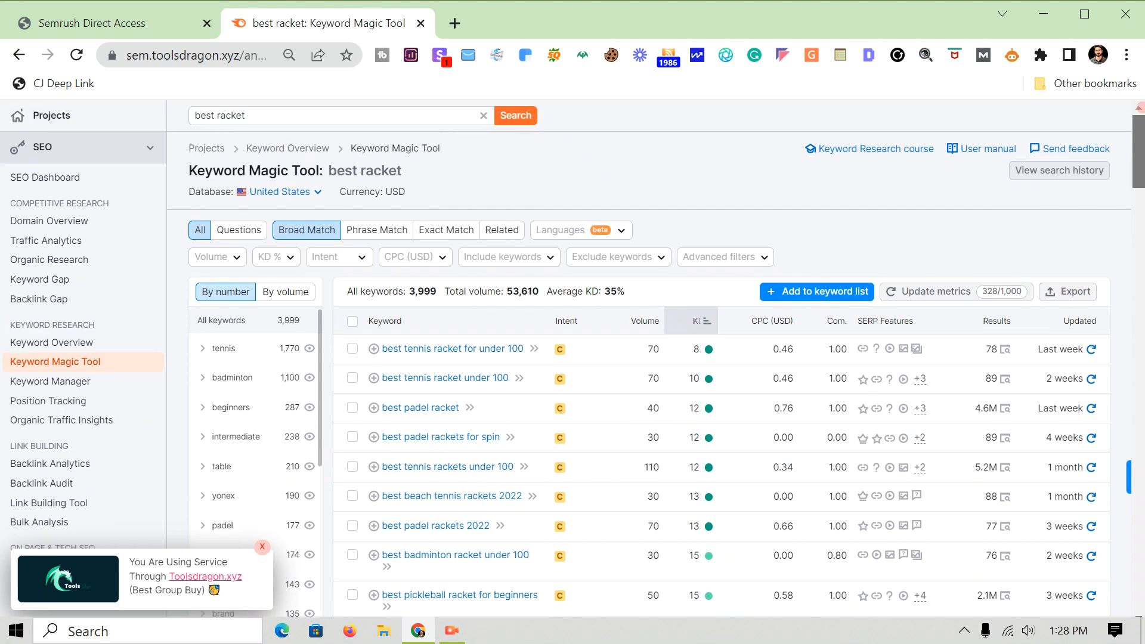
- Compare the Phrase Match, Exact Match and Related keyword lists for "best racket"
click(371, 238)
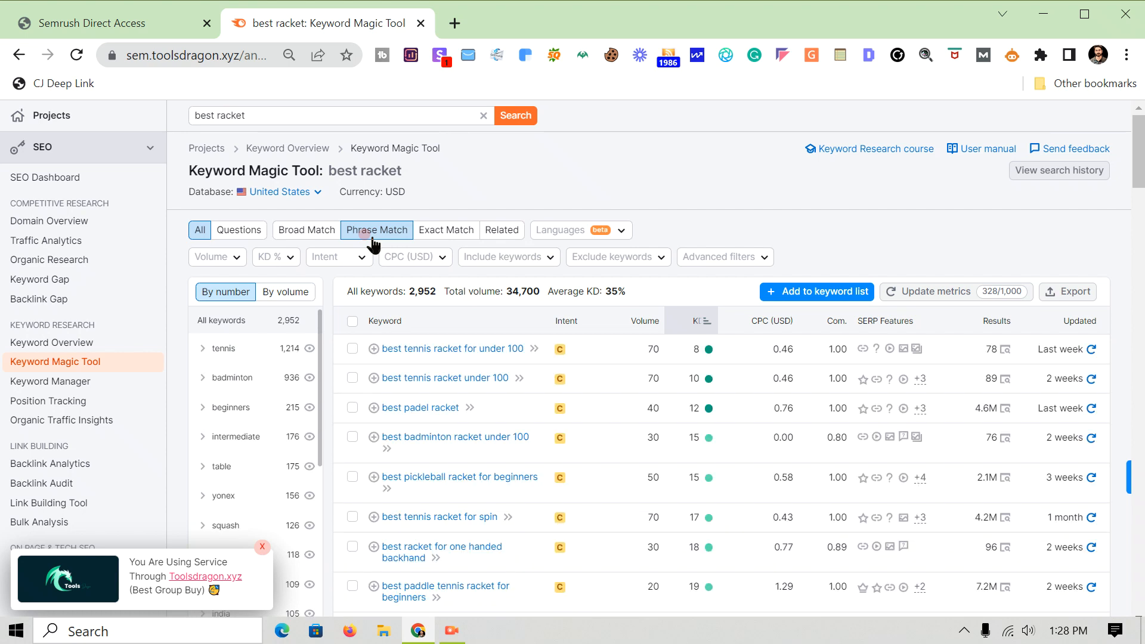
click(458, 234)
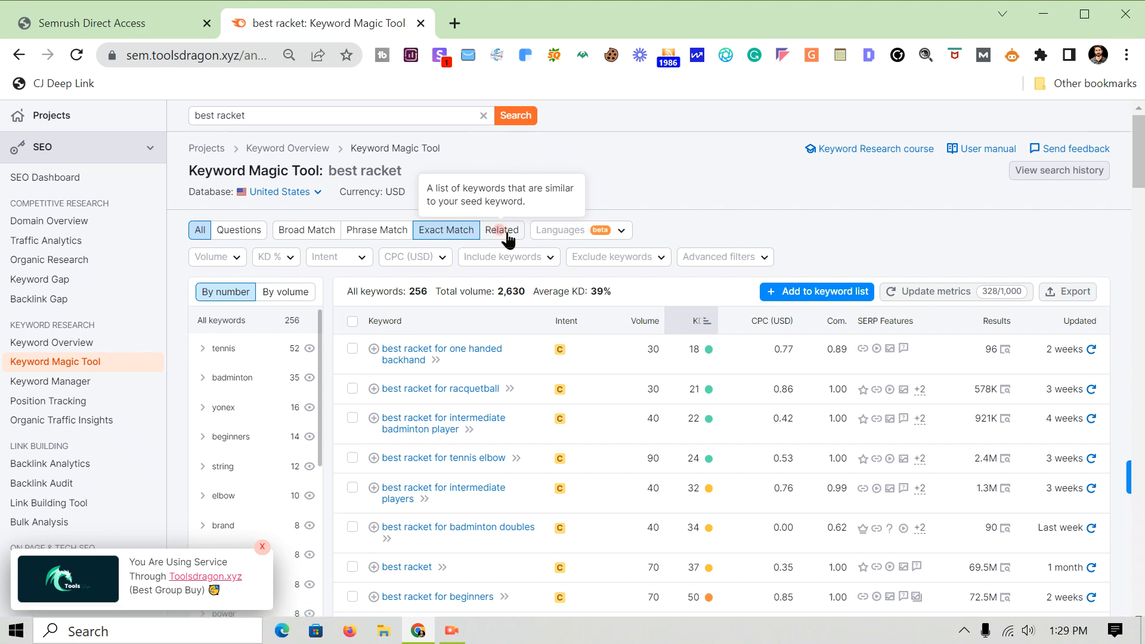
click(508, 241)
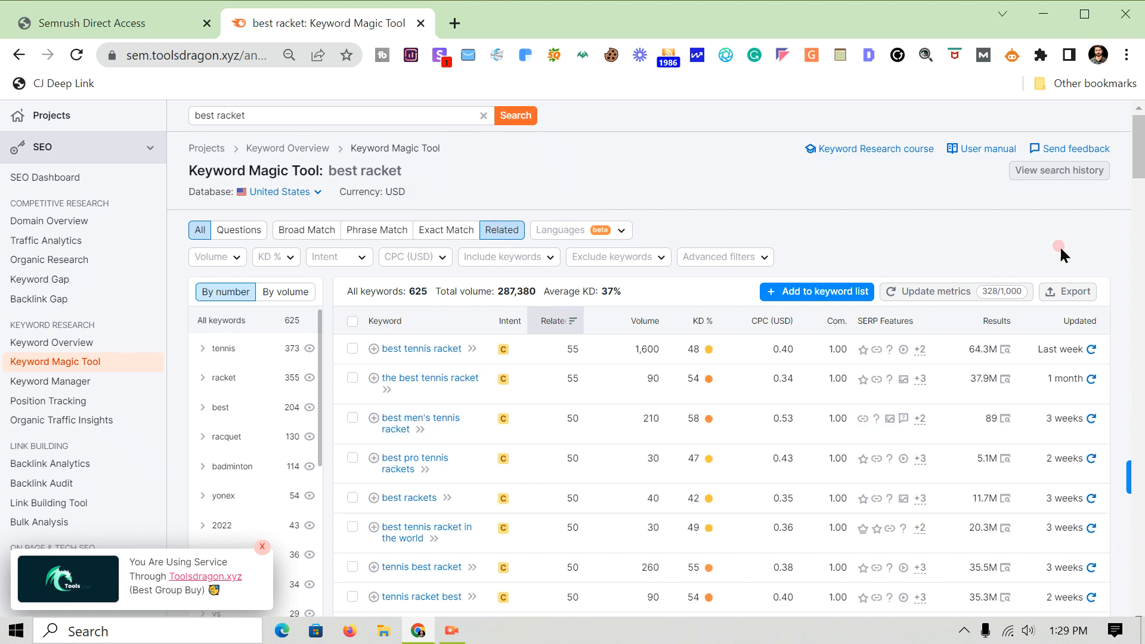
mouse_move(1143, 173)
mouse_down()
mouse_move(1143, 189)
mouse_move(1143, 171)
mouse_up()
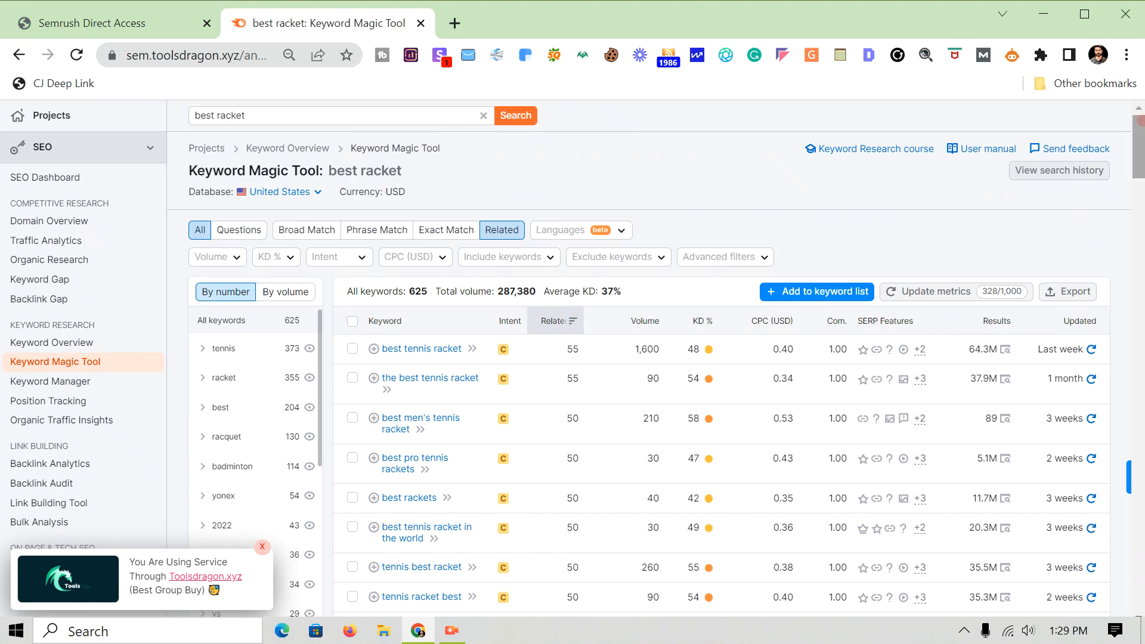
- Search Google for "best racket brands" in a new browser tab
click(457, 23)
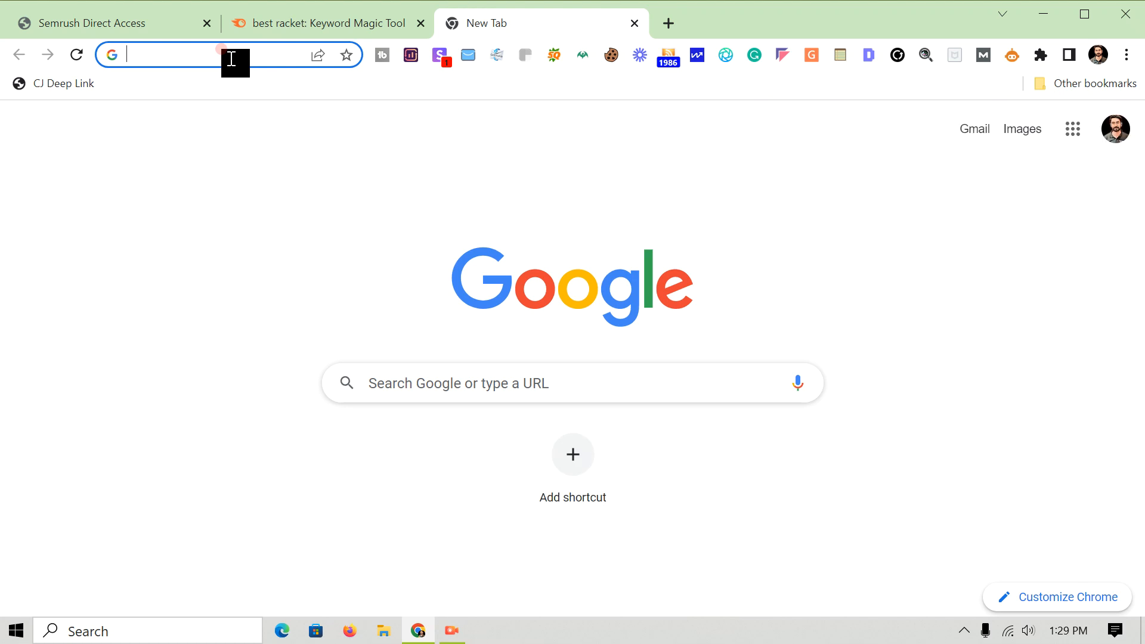
text(best t)
key(BackSpace)
text(racket)
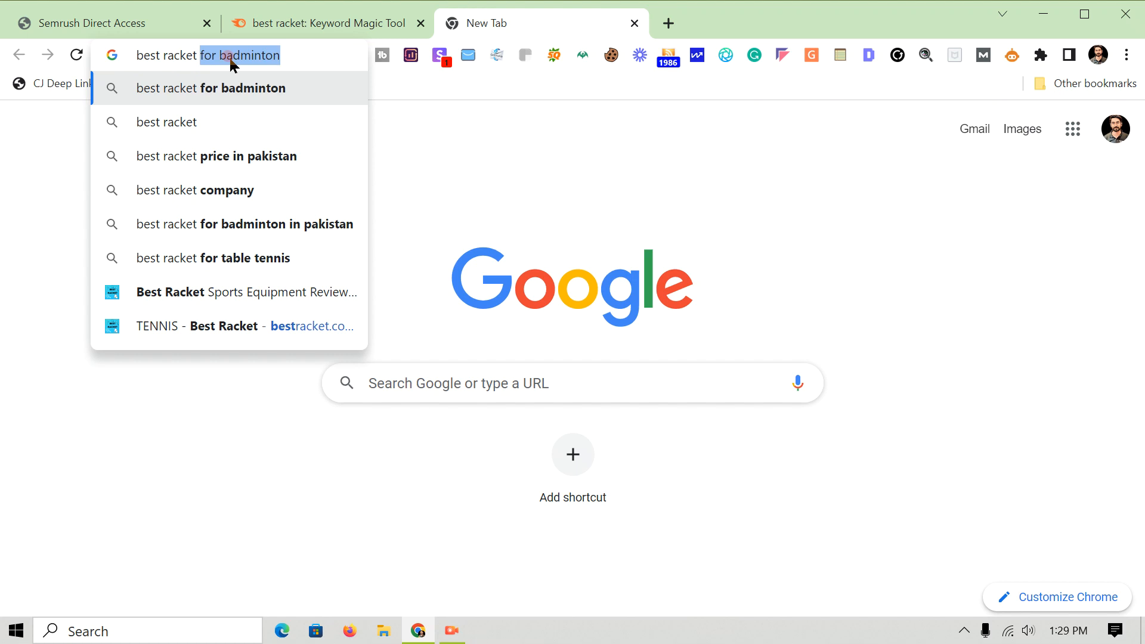
text( brands)
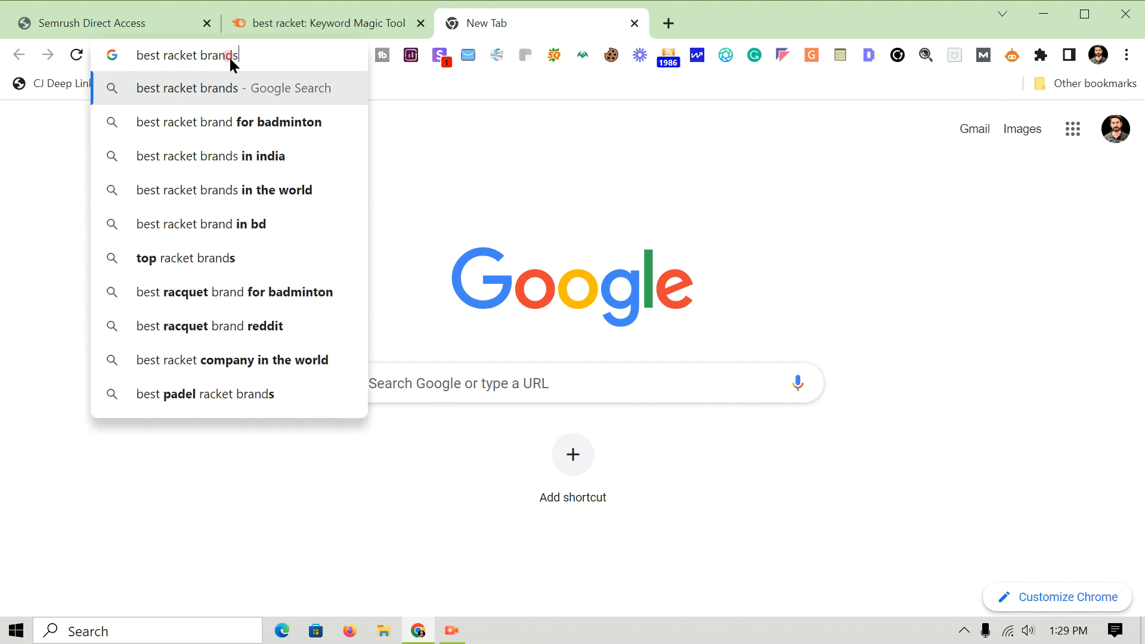
click(254, 87)
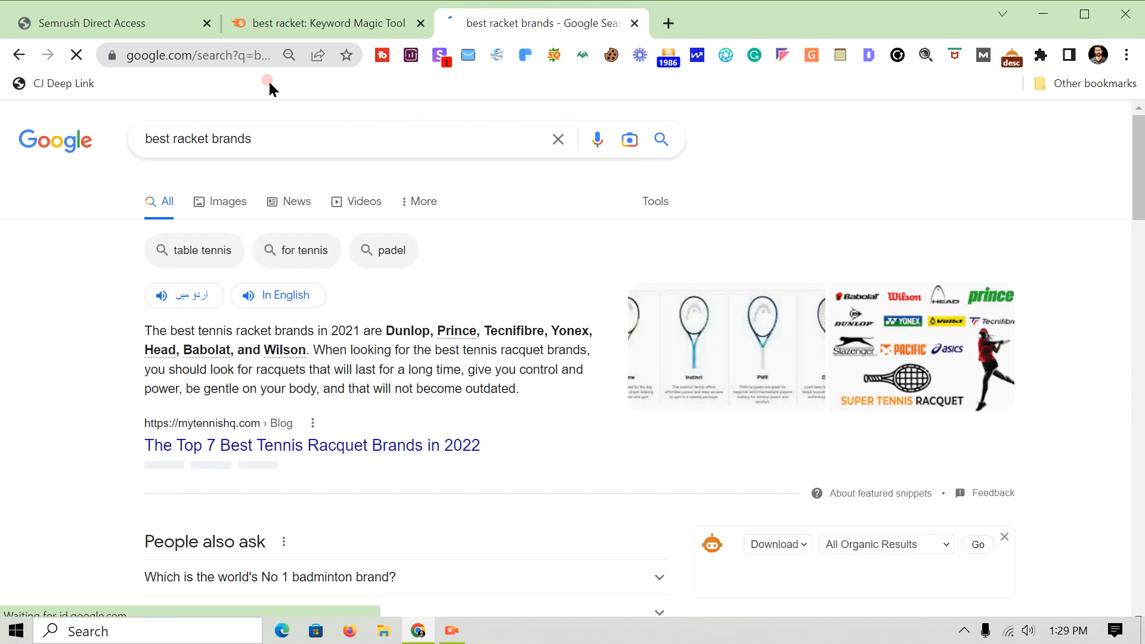
- Copy the brand name "Dunlop" from the featured snippet
click(387, 329)
drag(387, 329, 432, 327)
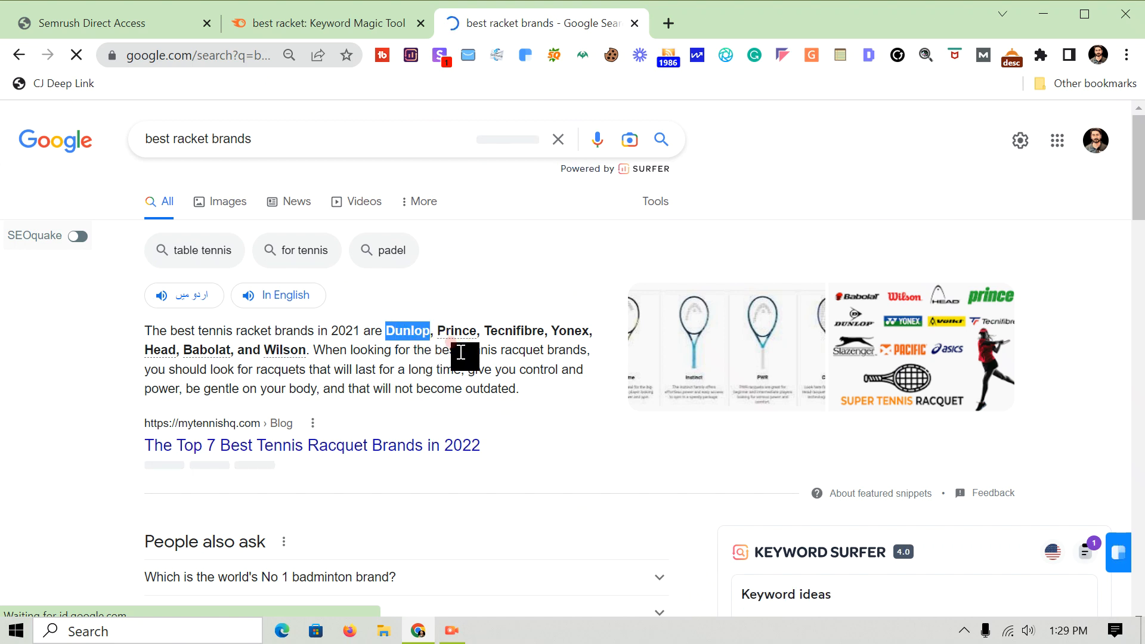
right_click(422, 332)
click(466, 344)
- Switch back to Semrush, search the Keyword Magic Tool for "best Dunlop racket" and show the Broad Match keywords
click(329, 24)
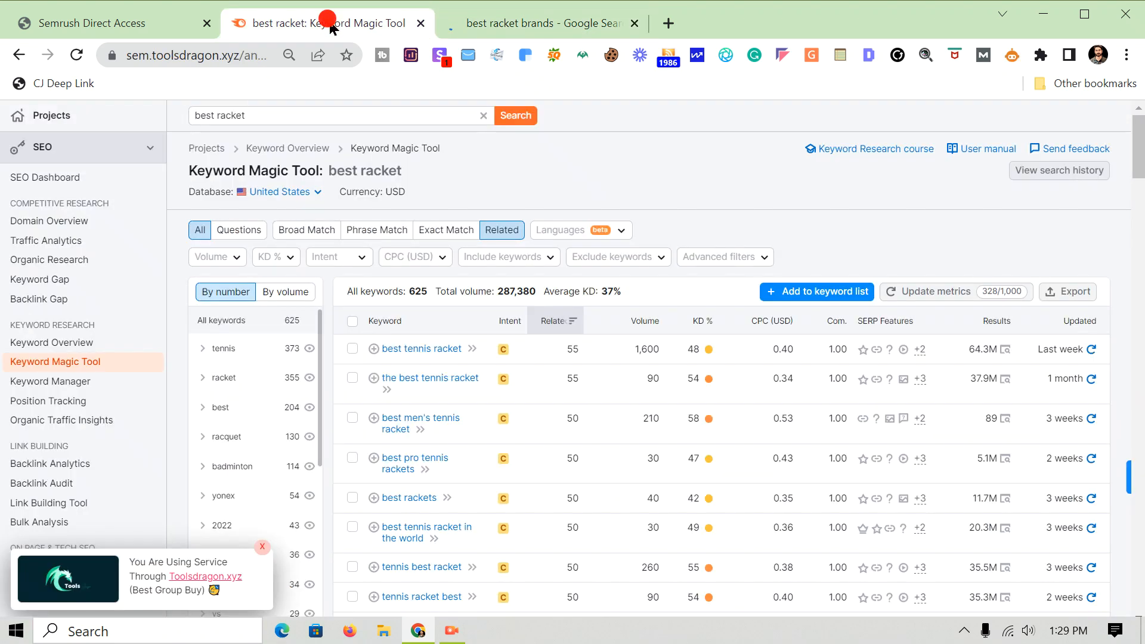
click(215, 117)
key(ctrl+v)
click(515, 117)
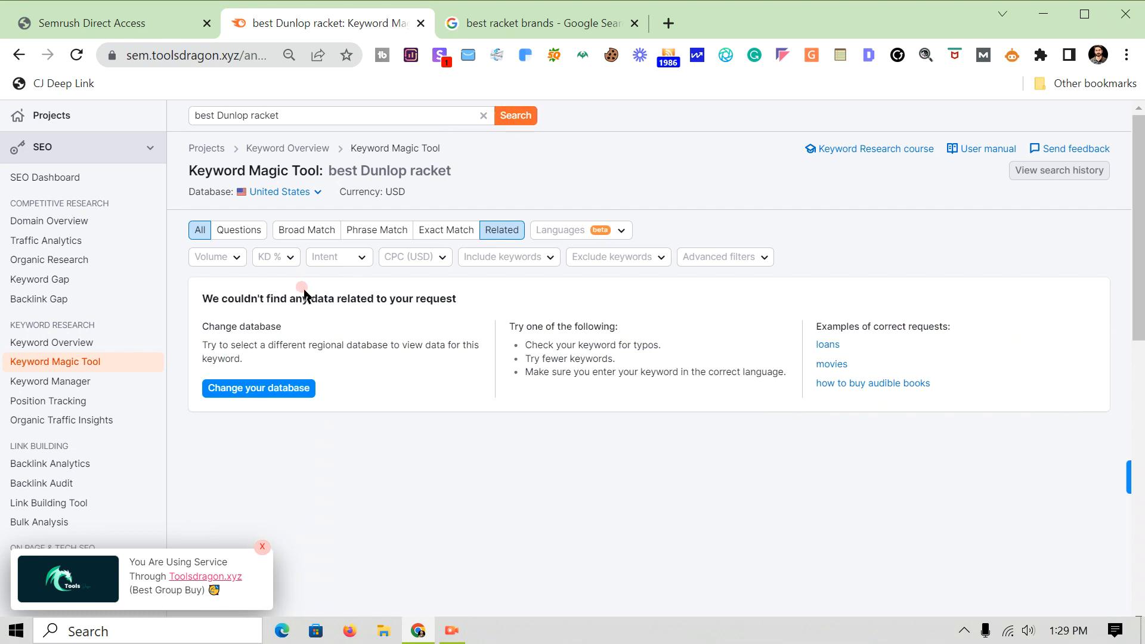
click(292, 231)
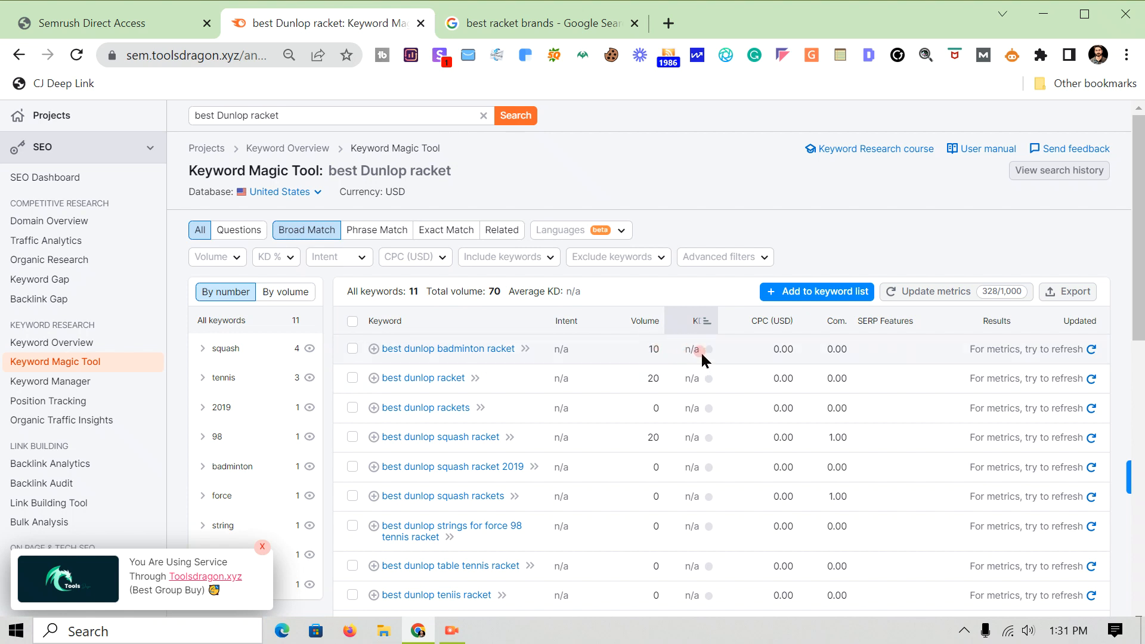
- Update the metrics for all keywords on the "best Dunlop racket" results page
click(1007, 293)
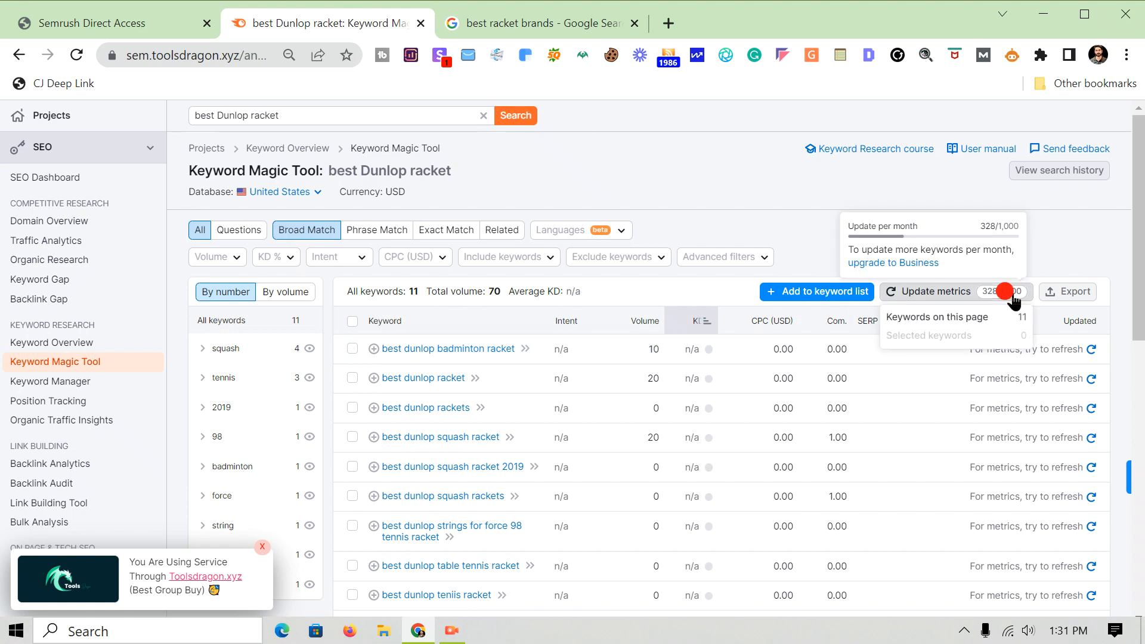
click(947, 292)
click(947, 291)
click(955, 318)
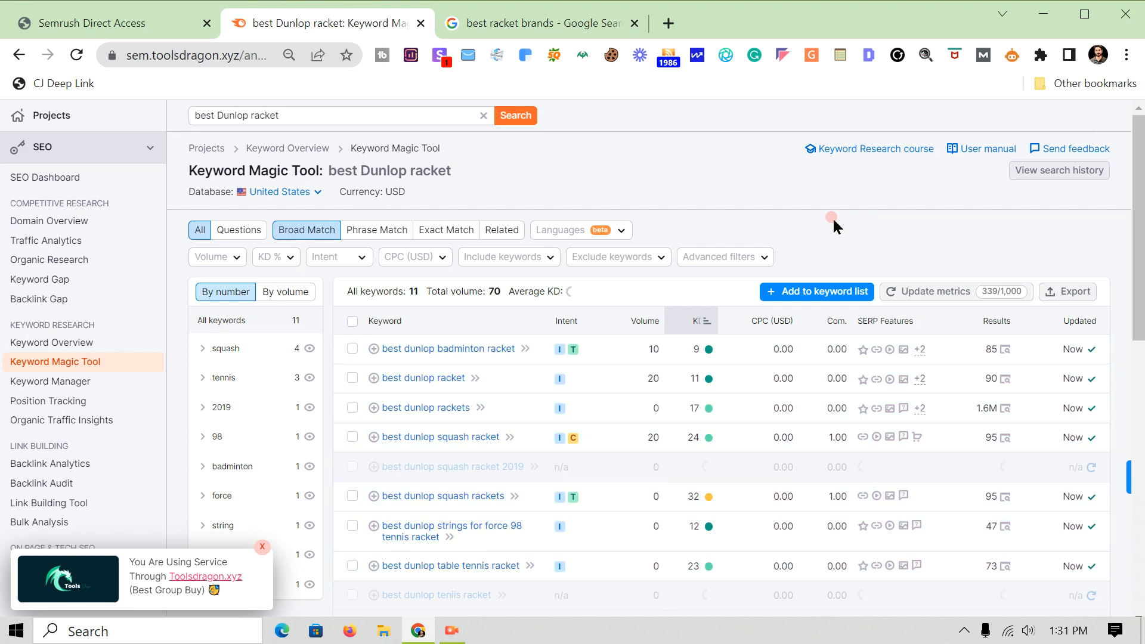
drag(1140, 260, 1140, 302)
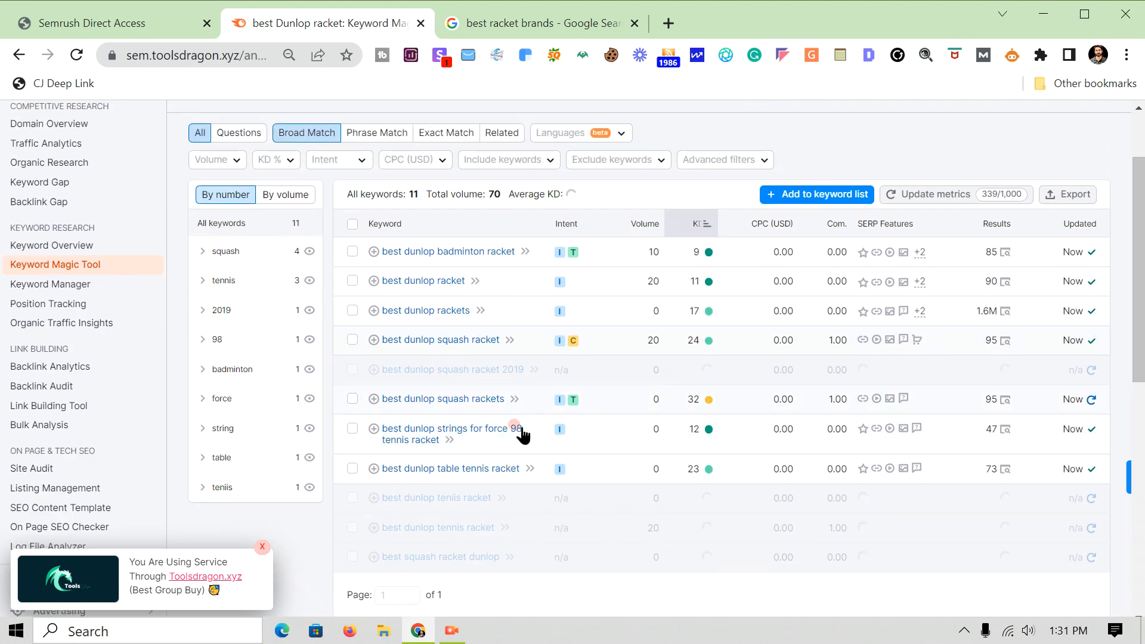
scroll(471, 440, up, 2)
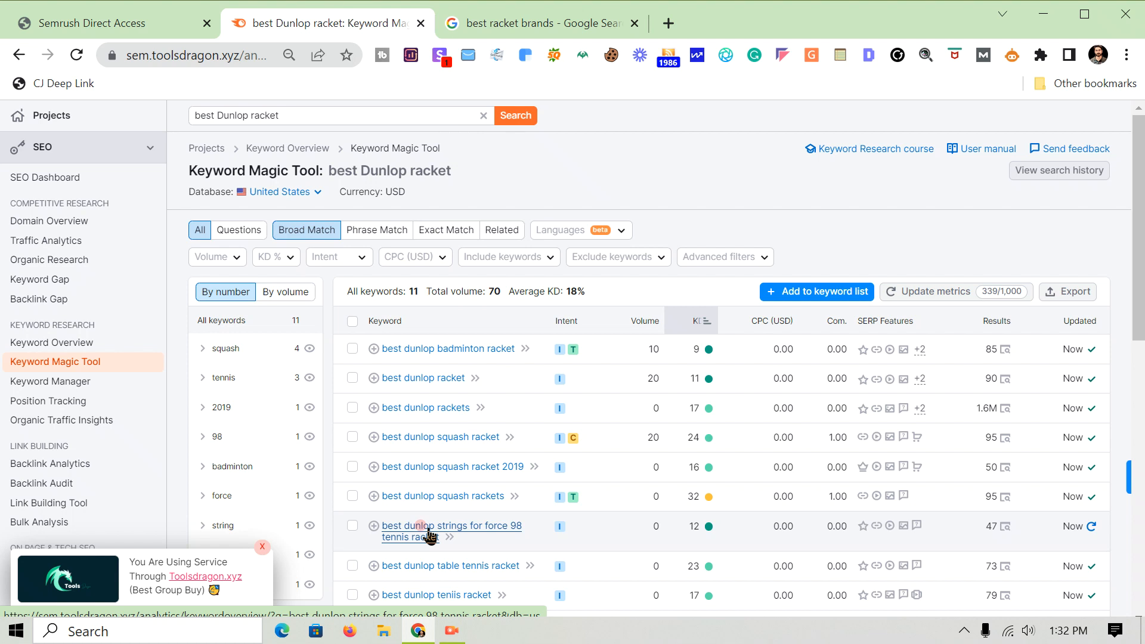
- Examine the volume and difficulty of the Dunlop keywords, focusing on "best dunlop badminton racket"
click(471, 377)
click(405, 349)
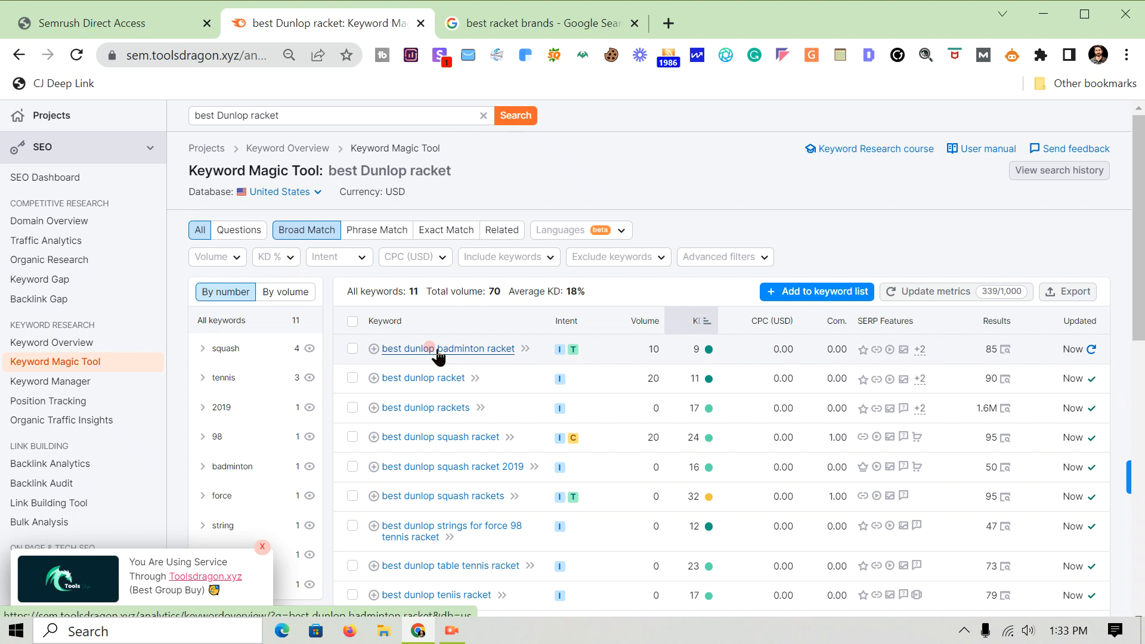
drag(514, 350, 384, 350)
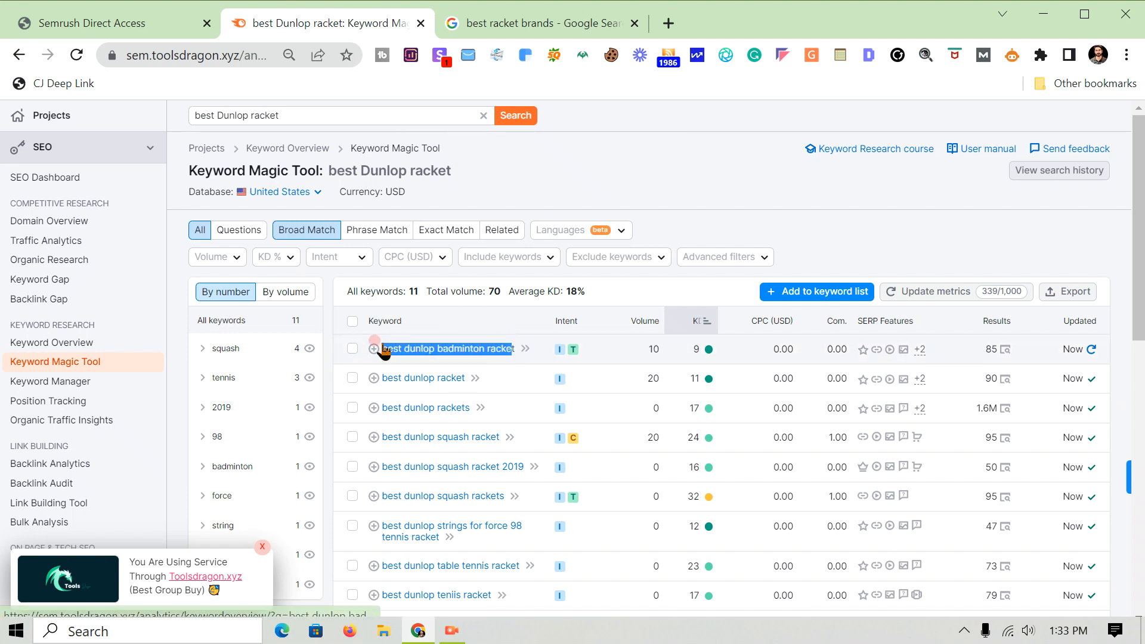
click(672, 205)
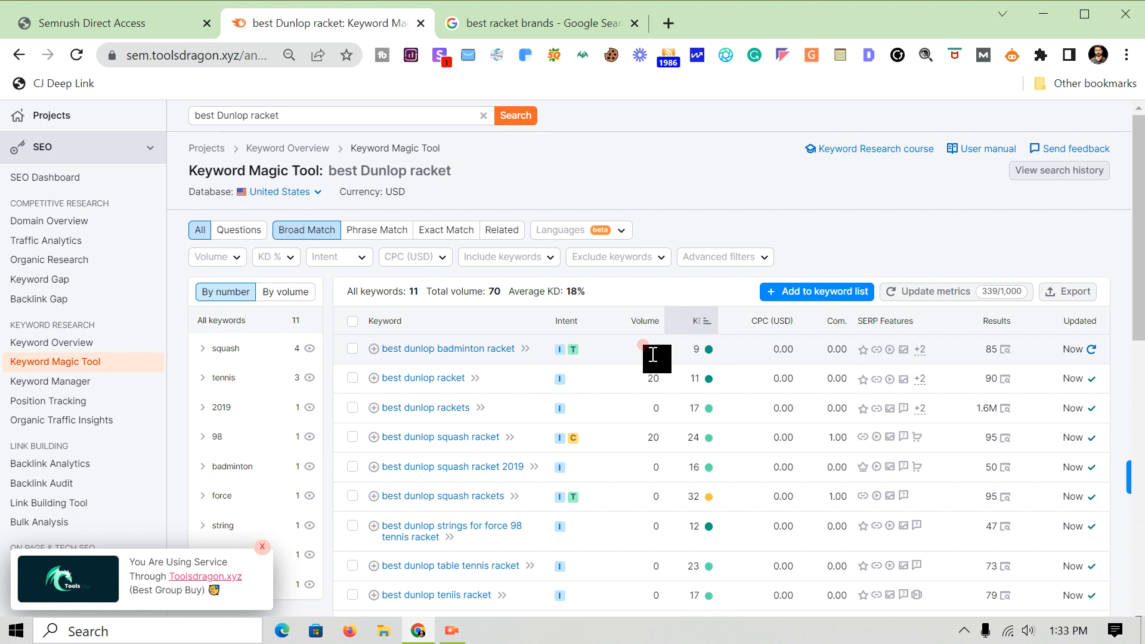
- Copy the brand name "Prince" from Google, search the Keyword Magic Tool for "best Prince racket" and update the metrics for all its keywords
click(567, 23)
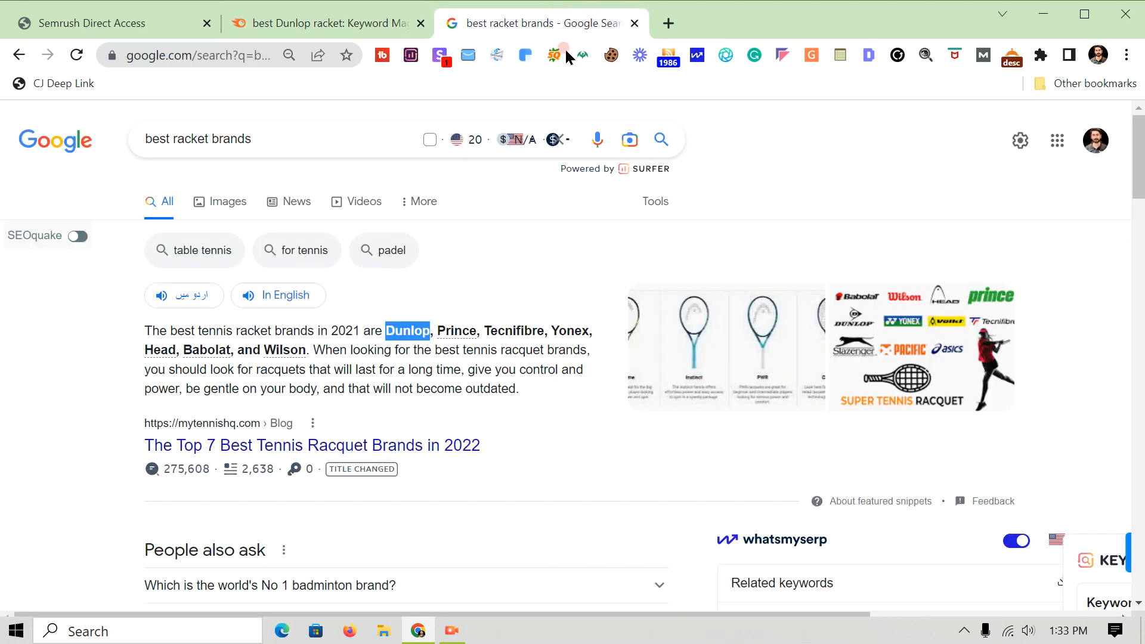
drag(437, 332, 476, 335)
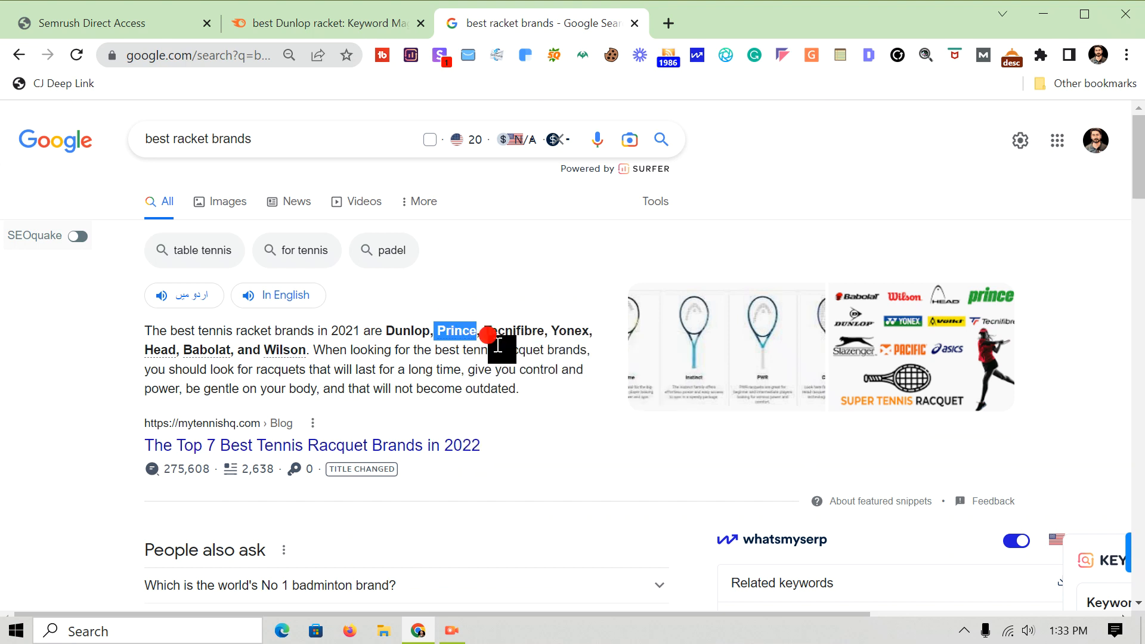
click(307, 22)
click(242, 115)
drag(249, 121, 221, 110)
key(BackSpace)
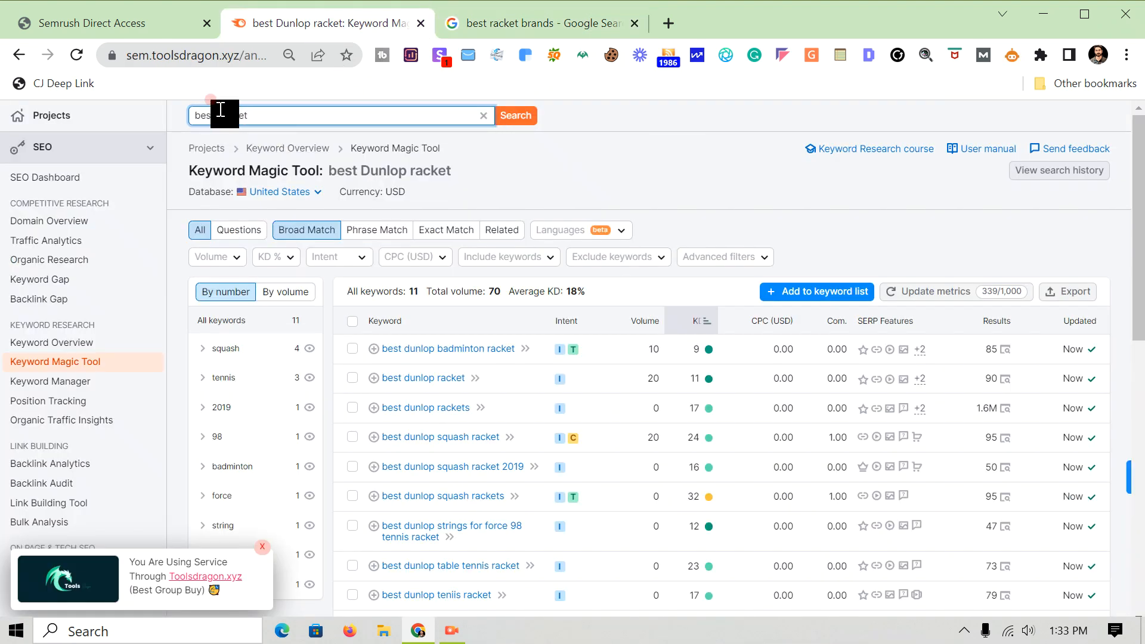
key(ctrl+v)
click(515, 116)
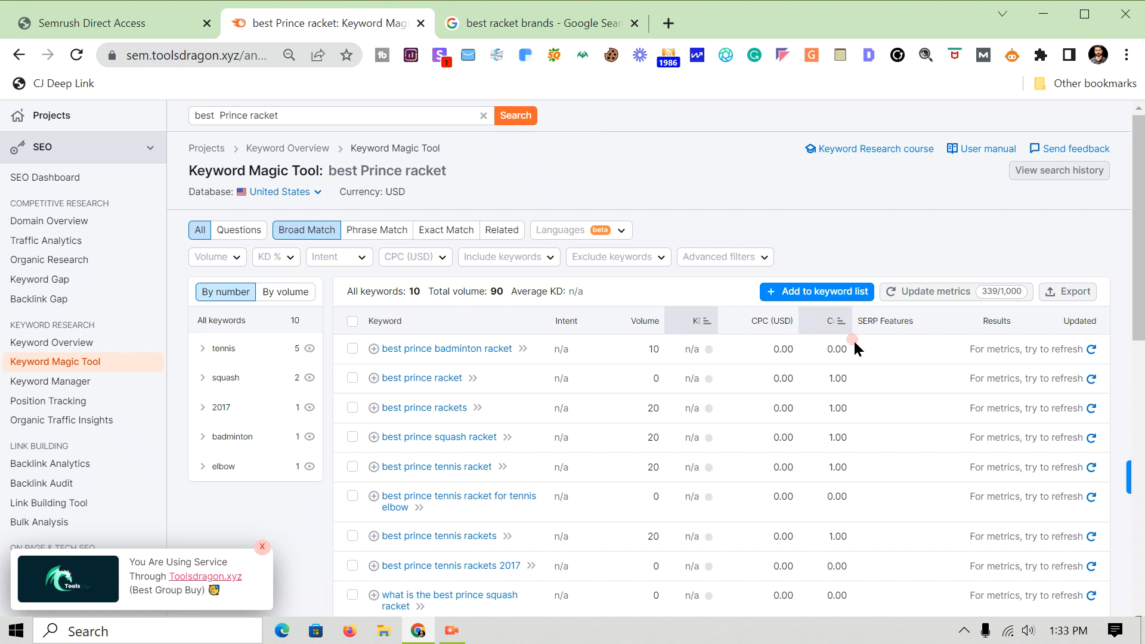
click(929, 292)
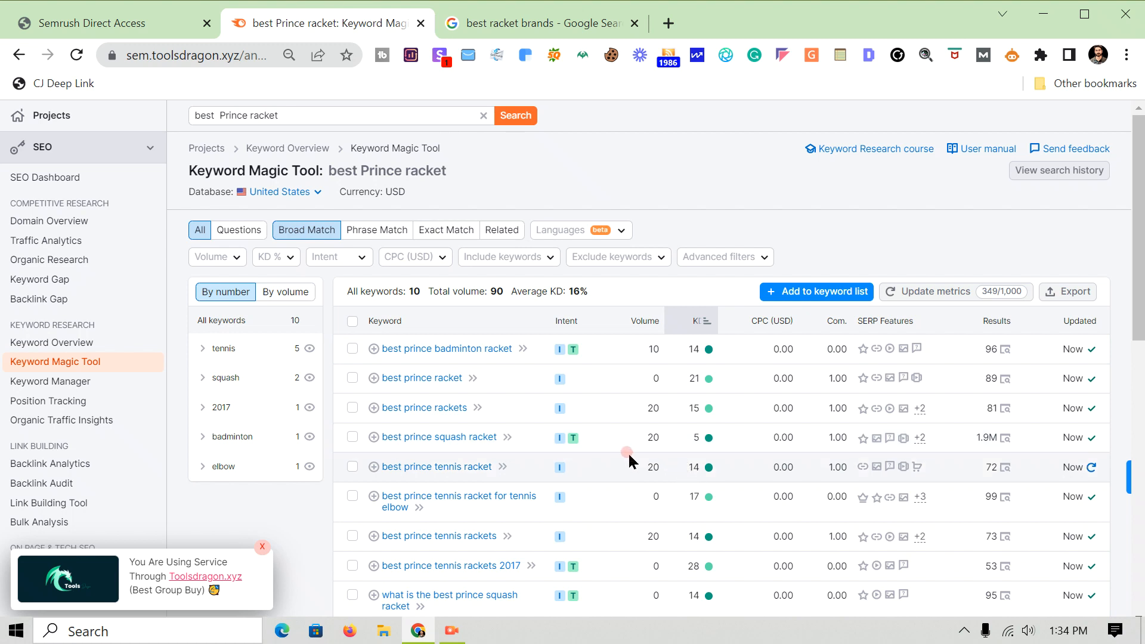
- Open the keyword overview of "best prince squash racket" and examine its difficulty, keyword variations and top-ten SERP analysis
click(460, 437)
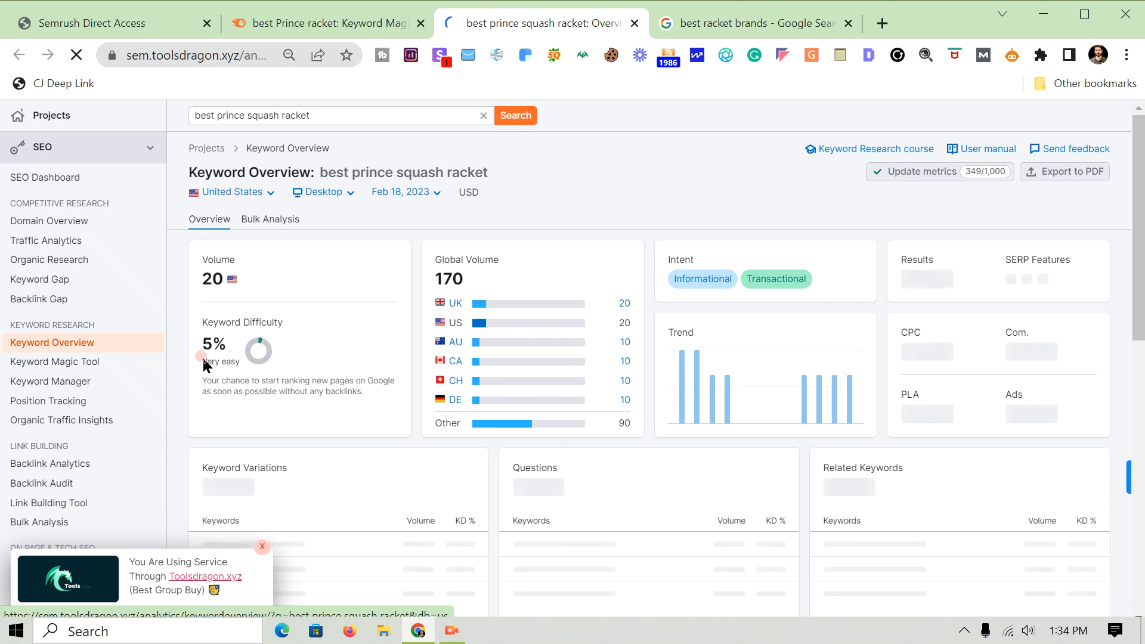
drag(1141, 213, 1140, 176)
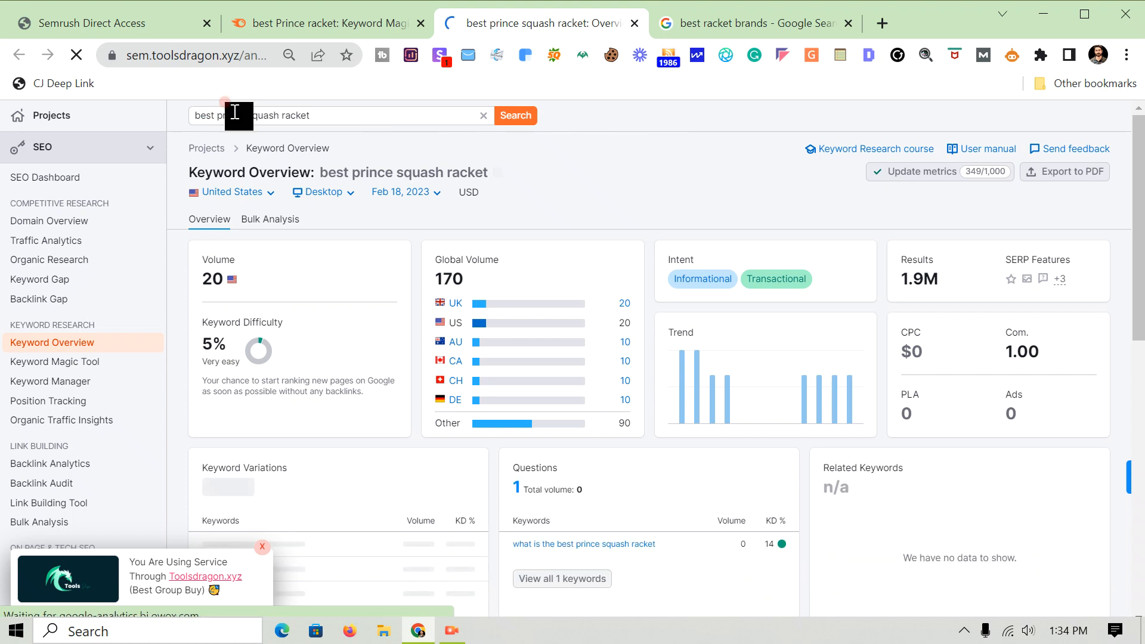
scroll(1138, 239, down, 3)
scroll(1138, 281, down, 4)
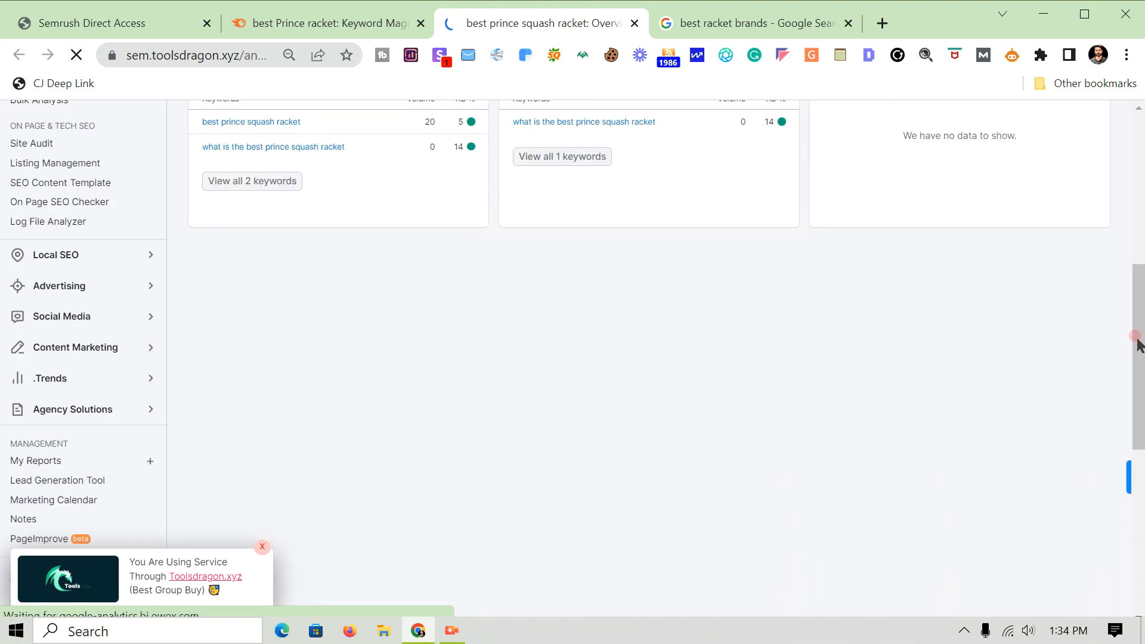
drag(1138, 345, 1134, 335)
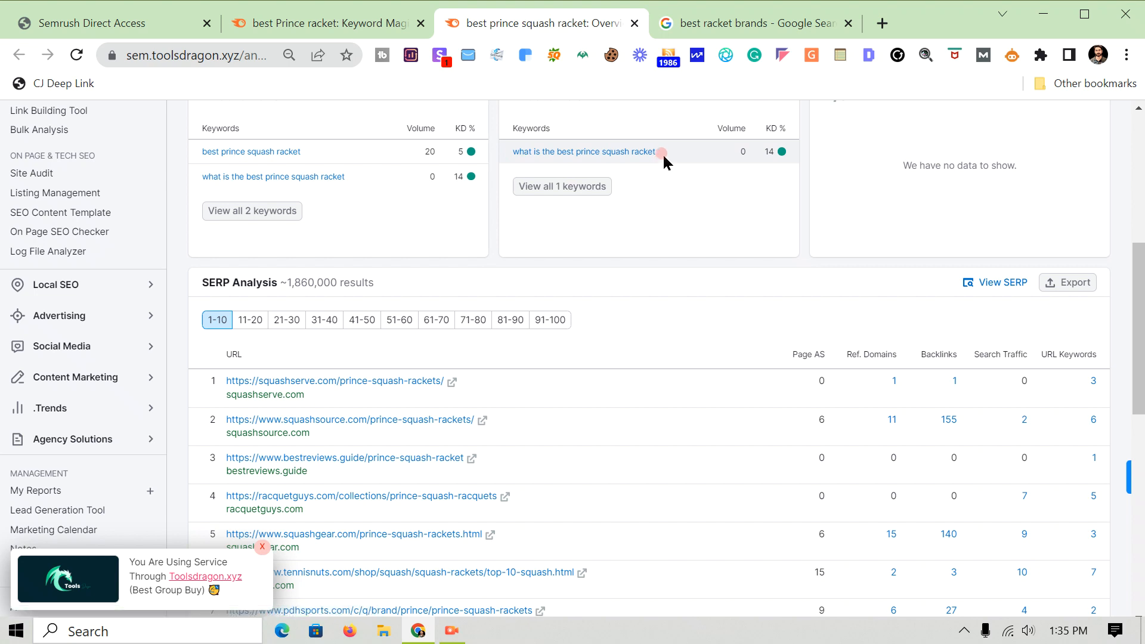
drag(1141, 301, 1140, 369)
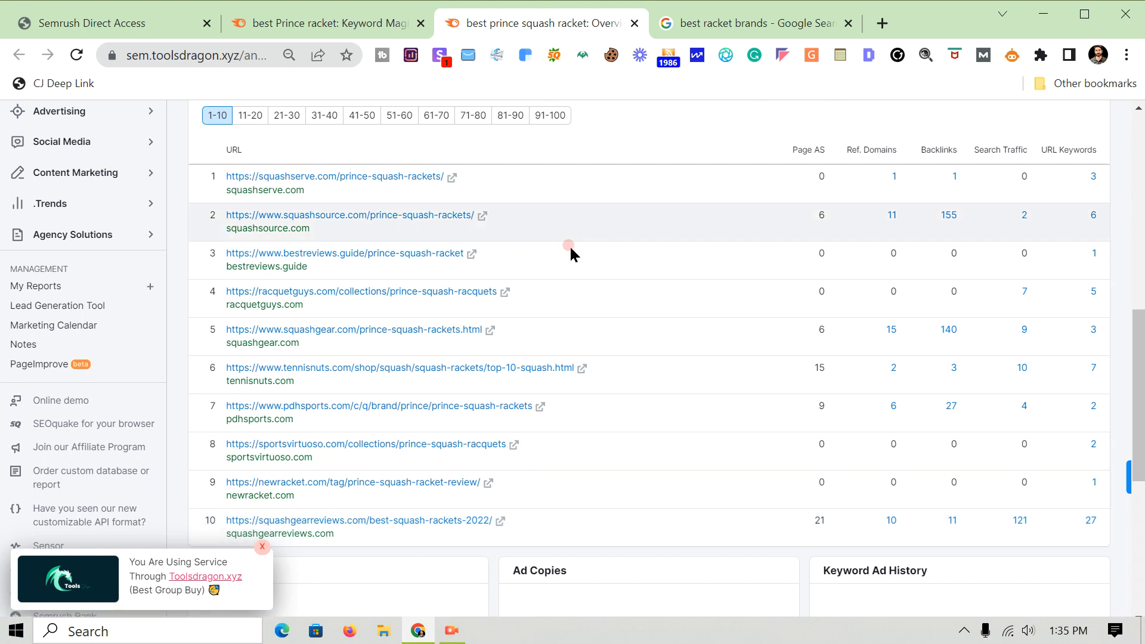
- Switch to the Google results and replace the query with a search for "type of racket"
click(713, 22)
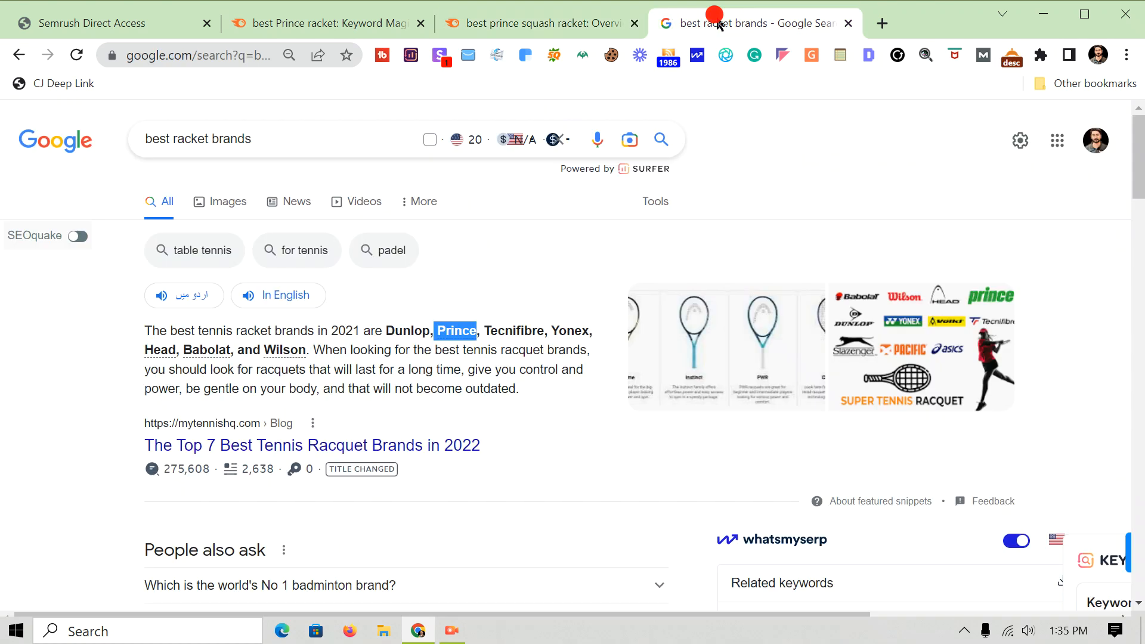
click(286, 141)
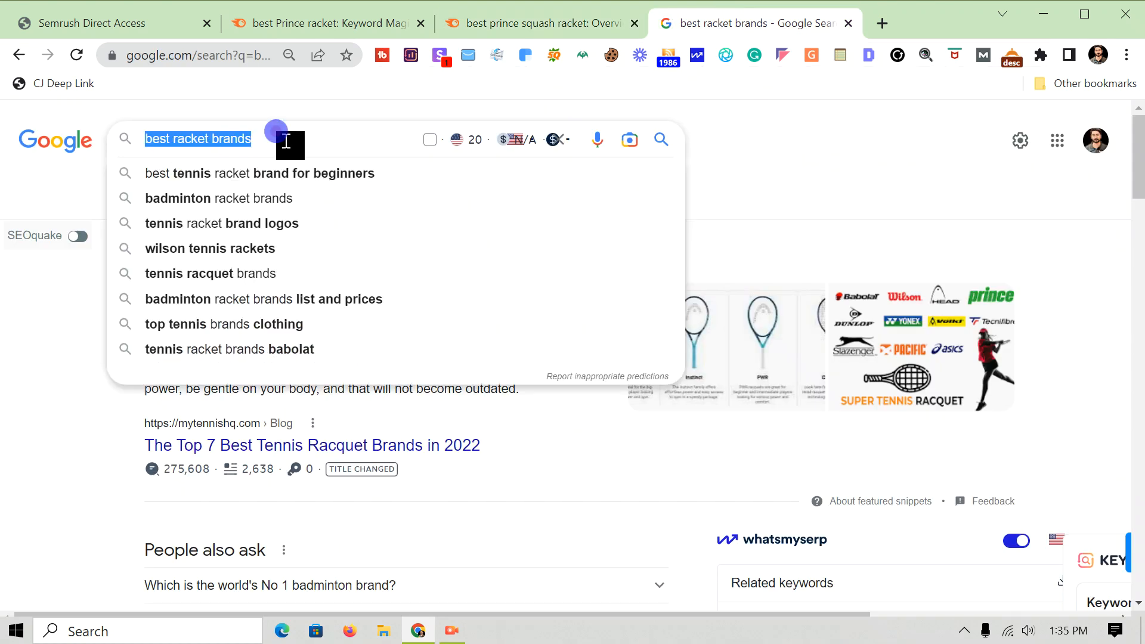
text(ty)
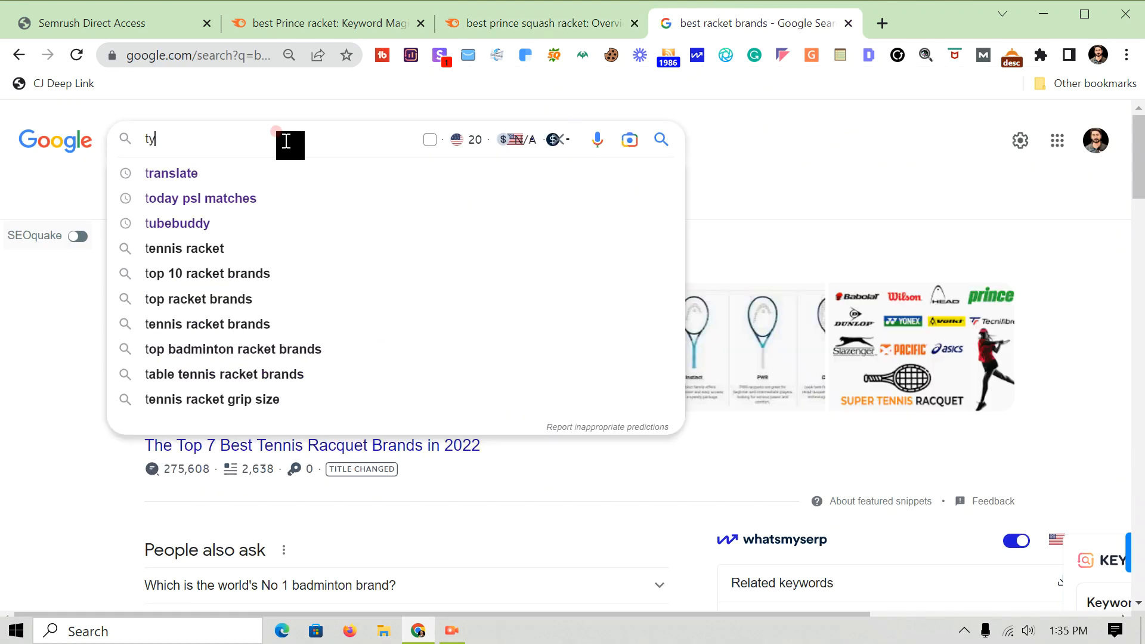
text(pe of racket)
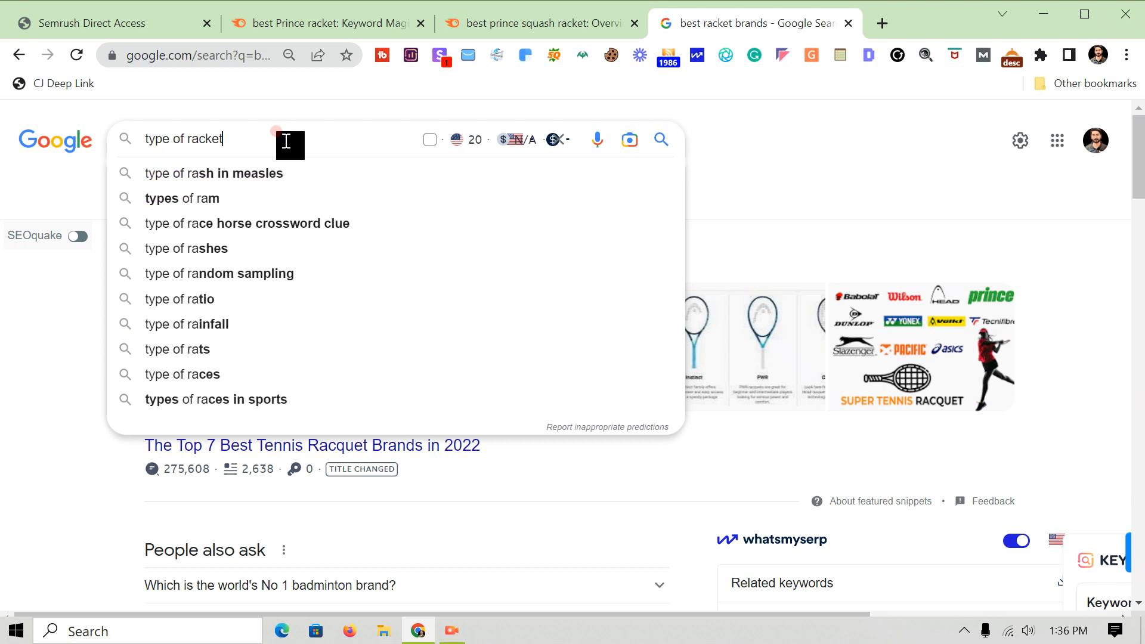
click(246, 197)
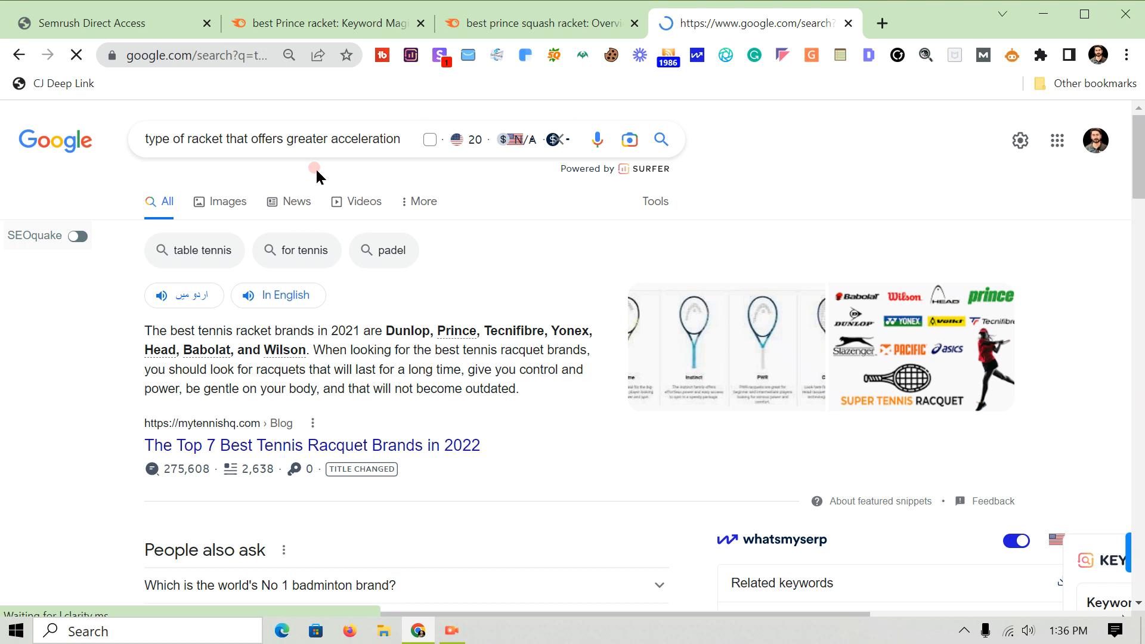
click(415, 139)
drag(414, 140, 229, 138)
key(BackSpace)
click(670, 135)
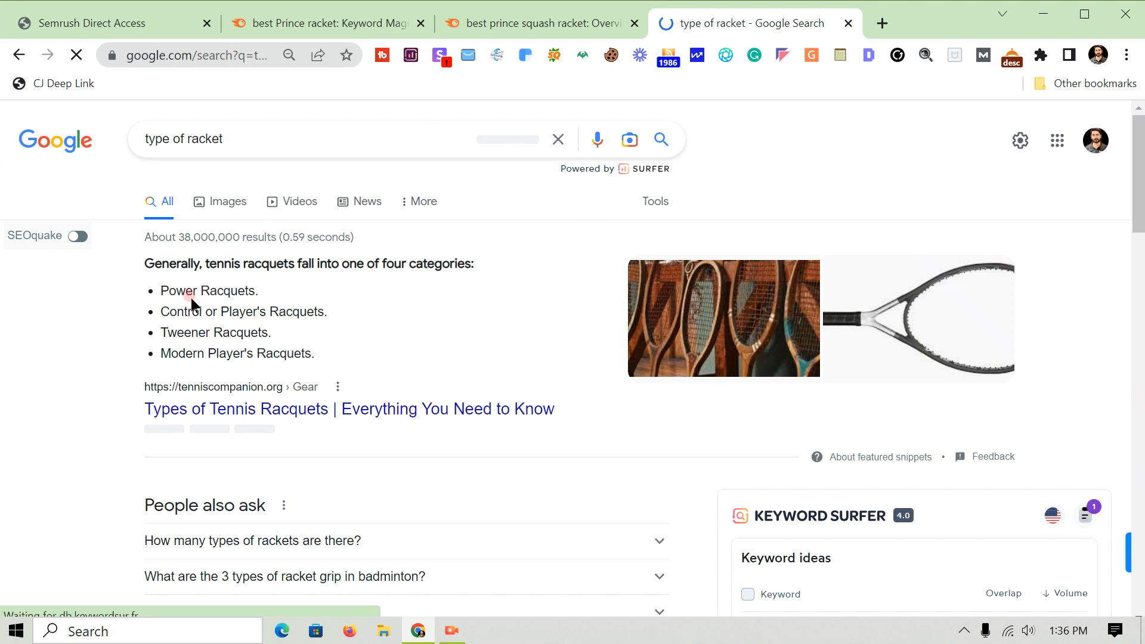
- Review the racquet categories listed in the featured snippet for "type of racket"
drag(165, 291, 262, 290)
drag(177, 312, 307, 313)
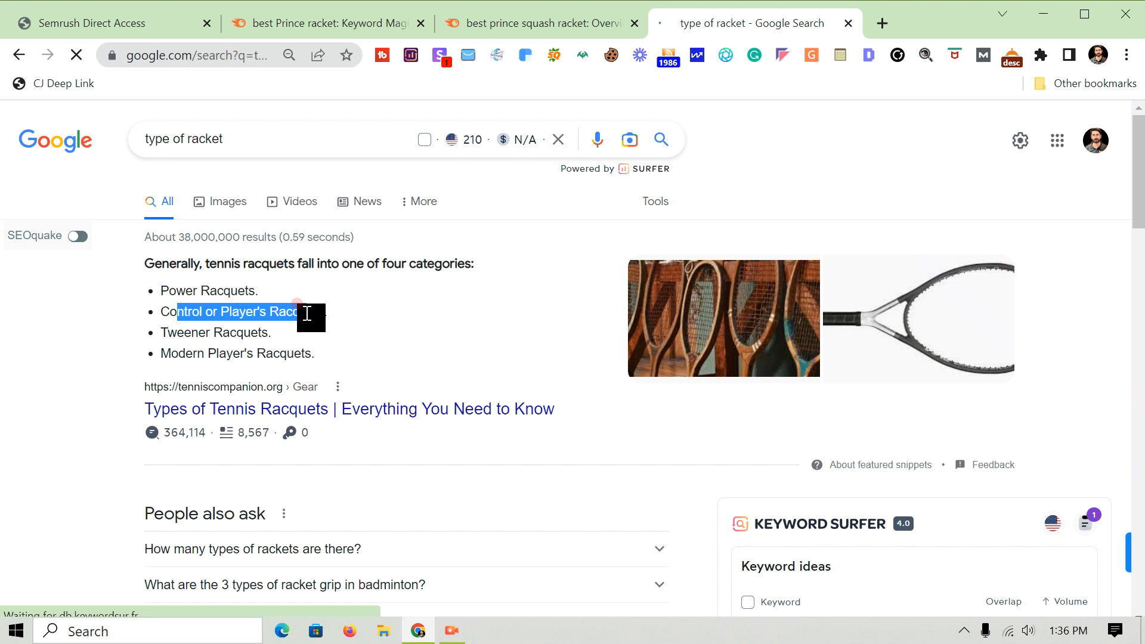
click(168, 333)
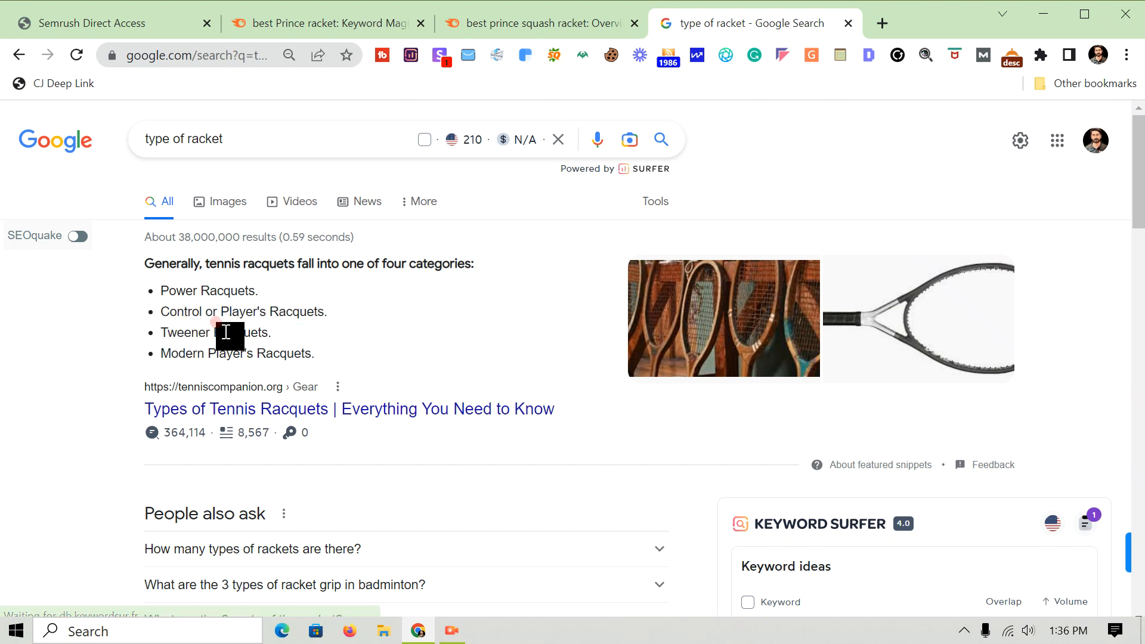
drag(283, 332, 281, 334)
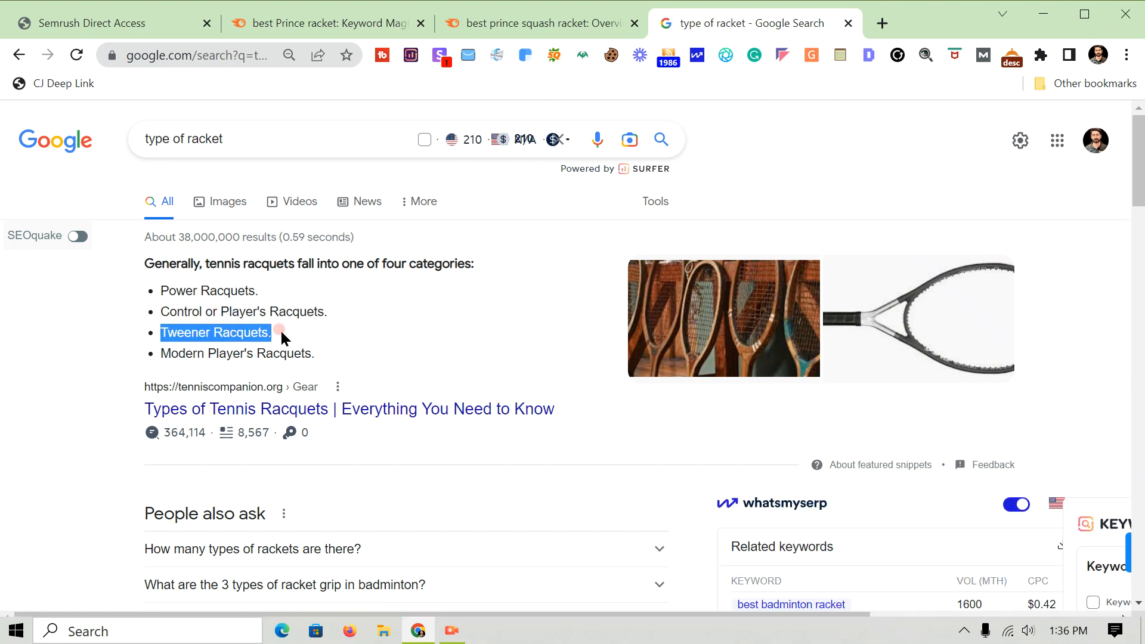
click(207, 264)
drag(207, 264, 241, 266)
click(240, 266)
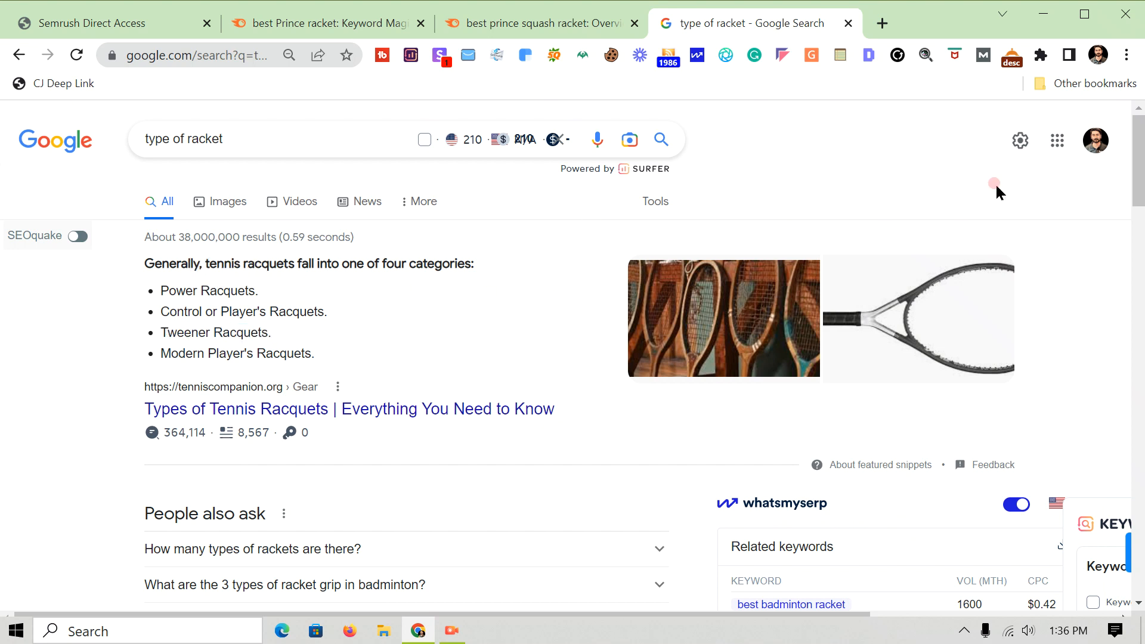
- Open the blog.playo.co result "Different Types of Badminton Rackets and Grips" in a new tab and switch to it
drag(1139, 149, 1141, 264)
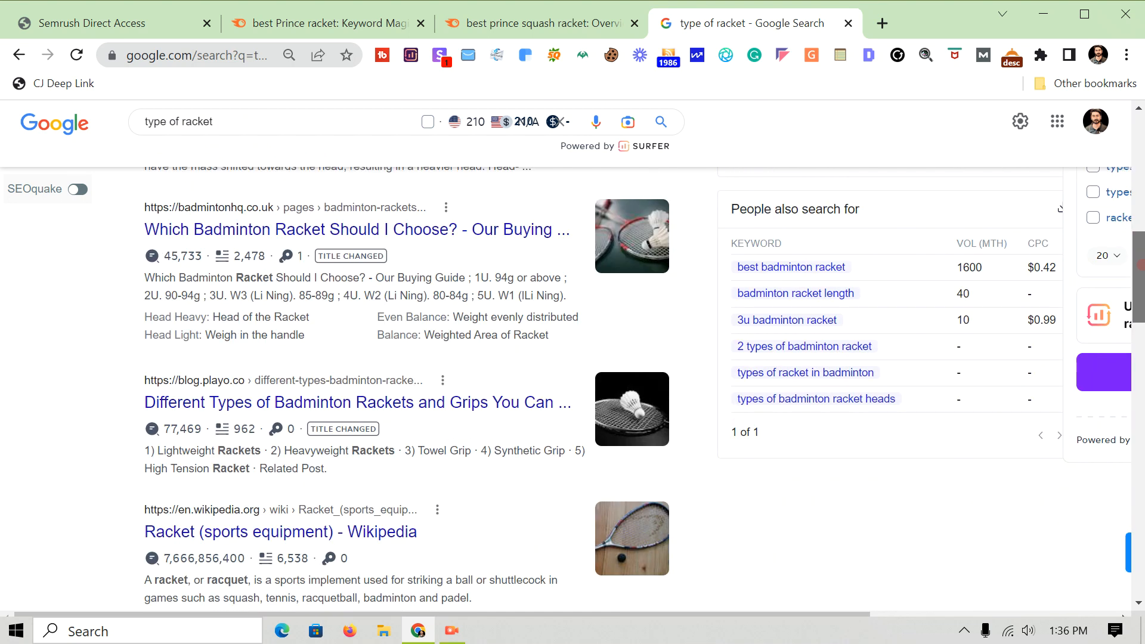
middle_click(435, 403)
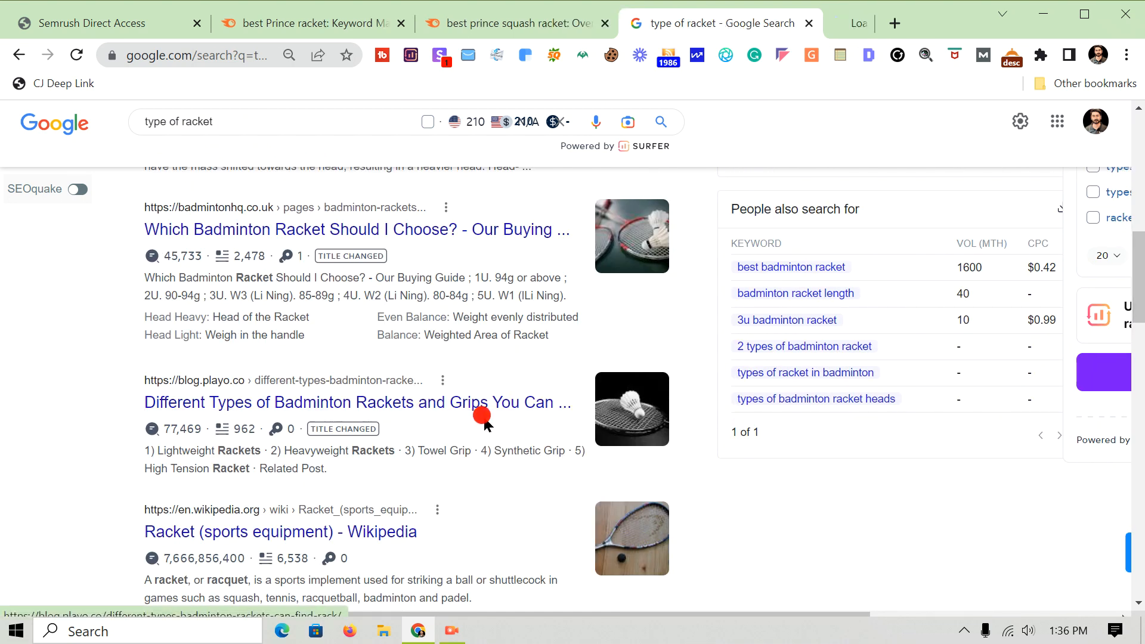
click(835, 20)
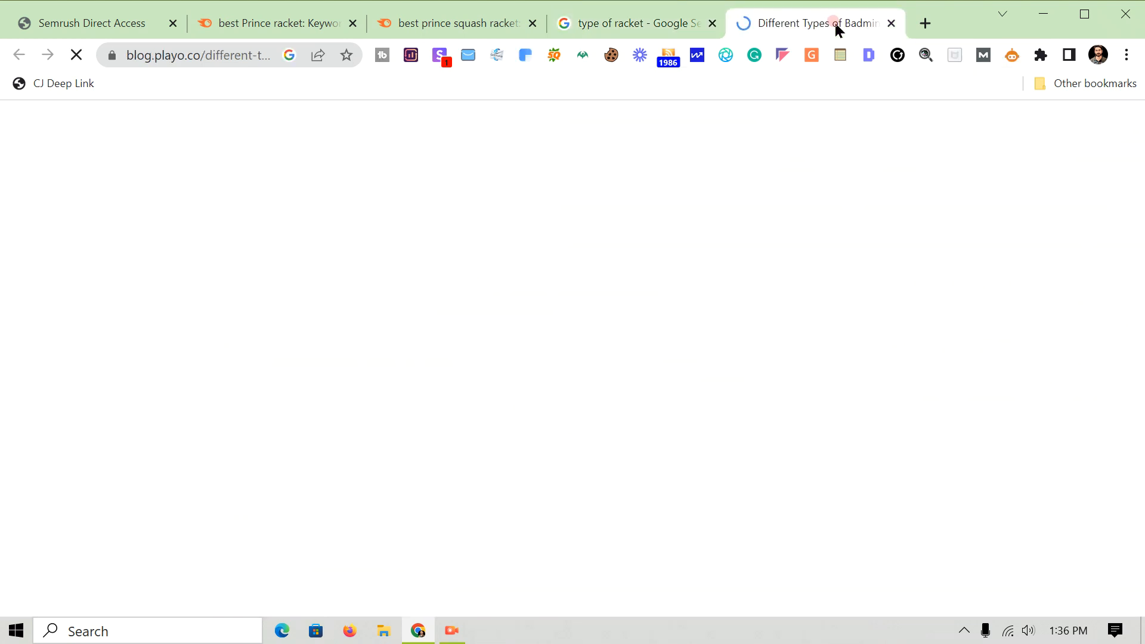
- Copy the section heading "Lightweight Rackets" from the badminton racket article
drag(1139, 148, 1137, 230)
click(151, 235)
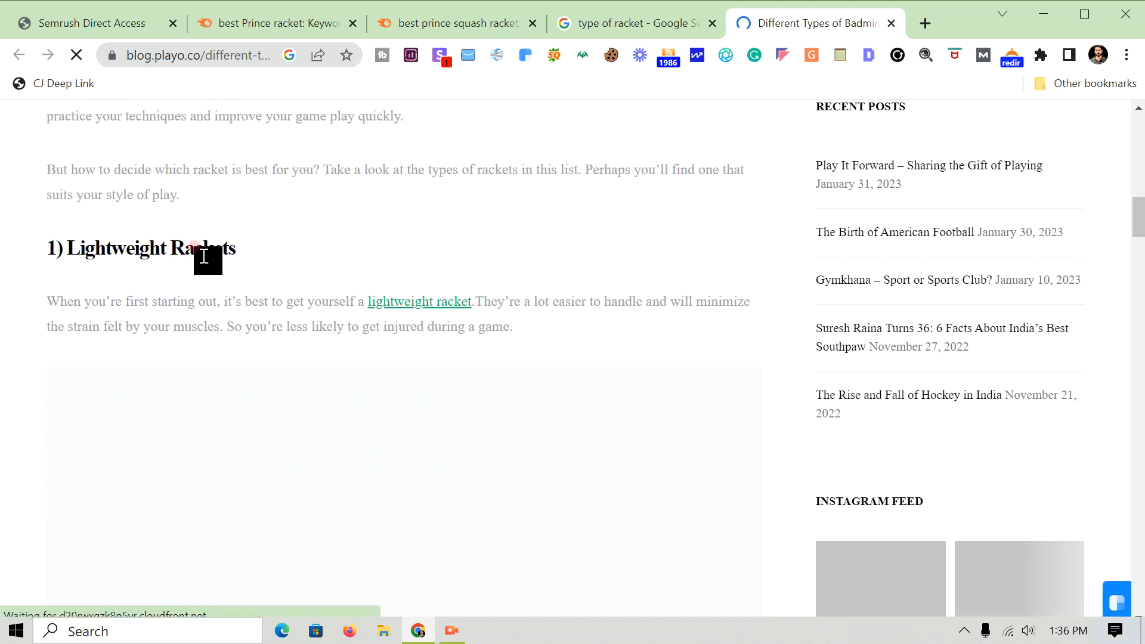
triple_click(195, 247)
right_click(204, 257)
click(232, 265)
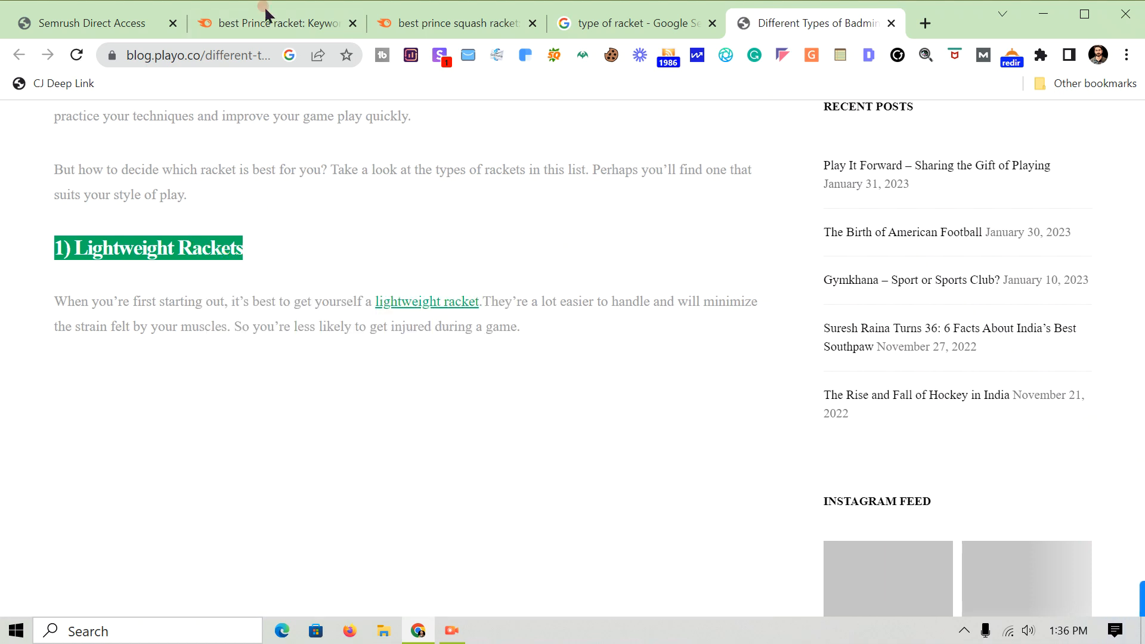
- Search the Keyword Magic Tool in Semrush for "best Lightweight Rackets" and review the volume and difficulty of the resulting keywords
click(265, 24)
drag(286, 112, 223, 112)
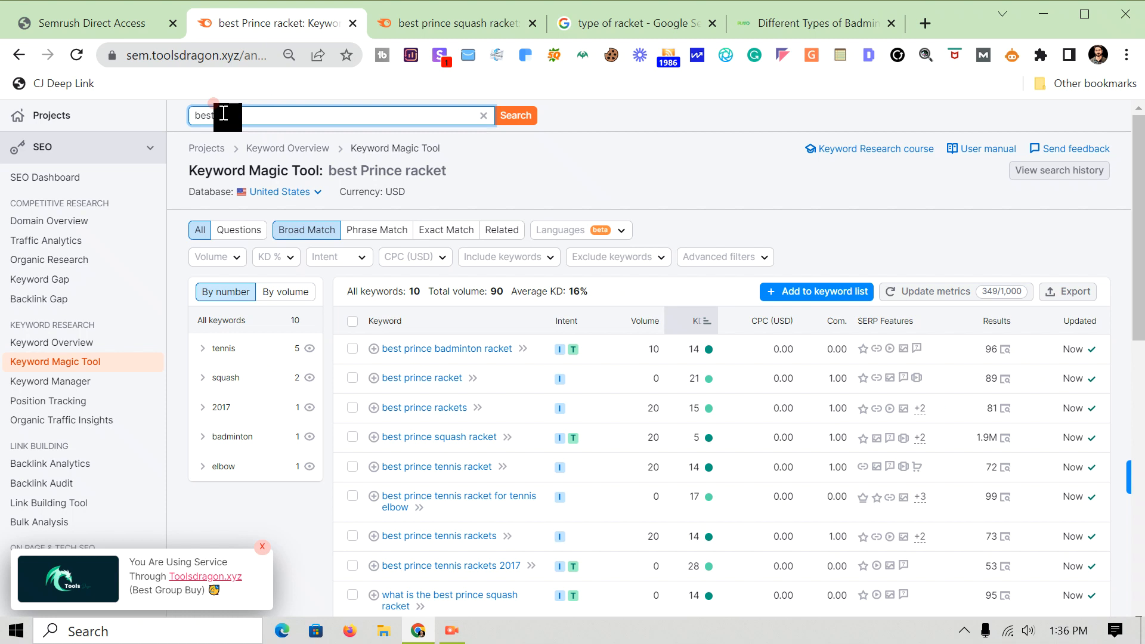
key(ctrl+v)
click(516, 116)
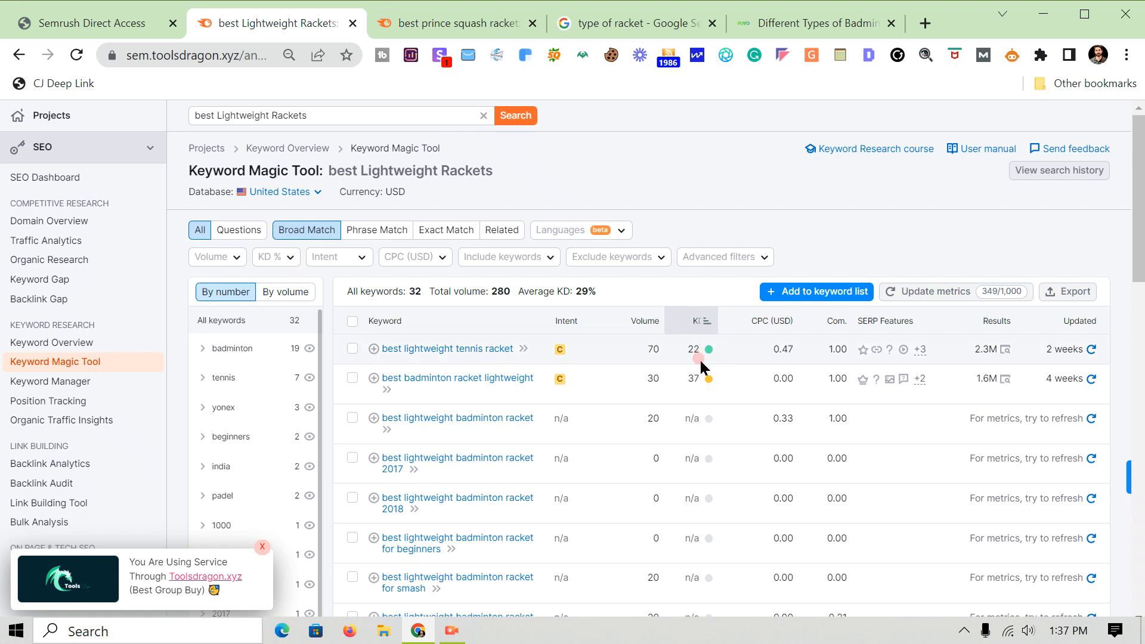
drag(1139, 237, 1139, 273)
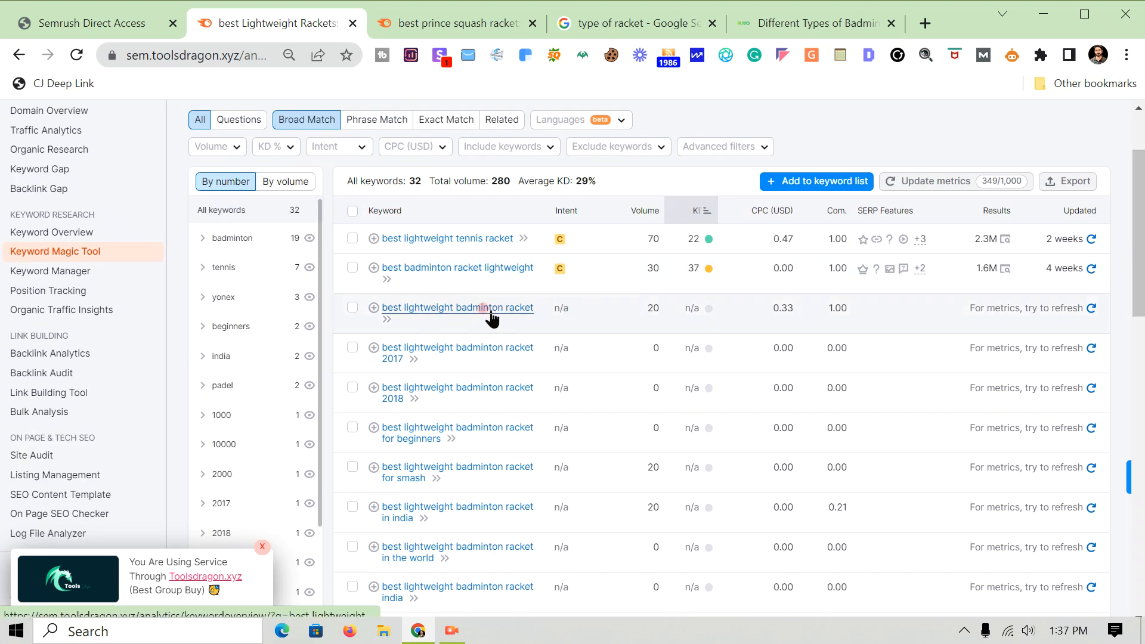
scroll(1076, 263, up, 2)
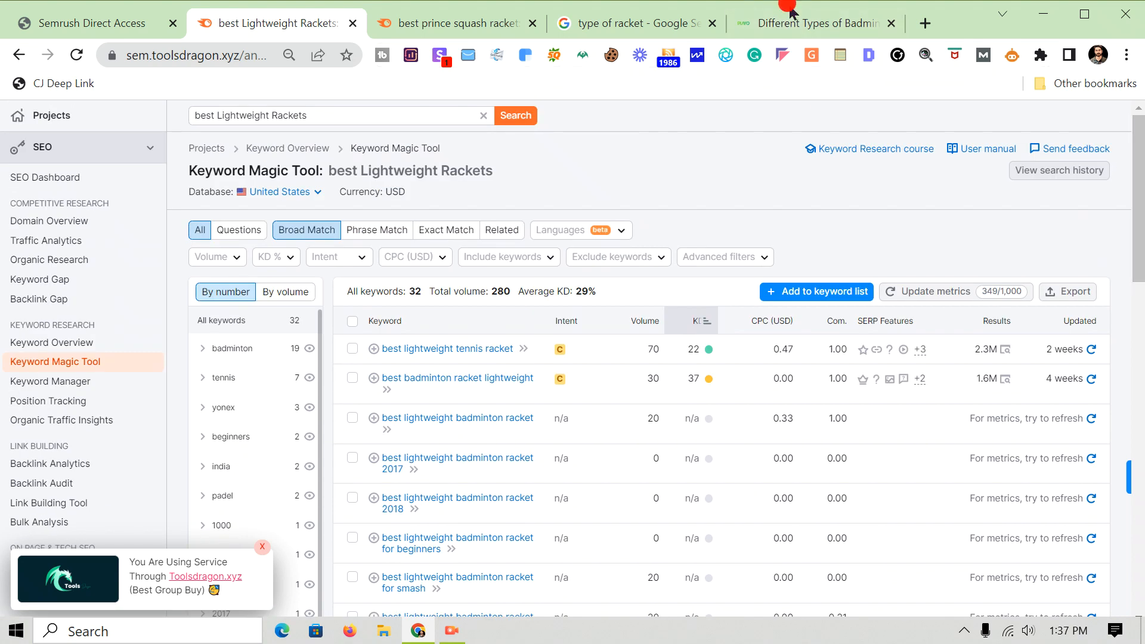
- Return to the badminton racket article and copy the section heading "Heavyweight Rackets"
click(791, 27)
drag(1139, 217, 771, 284)
triple_click(194, 305)
right_click(197, 309)
click(241, 322)
- Switch to Semrush and search the Keyword Magic Tool for "best Heavyweight Rackets"
click(215, 23)
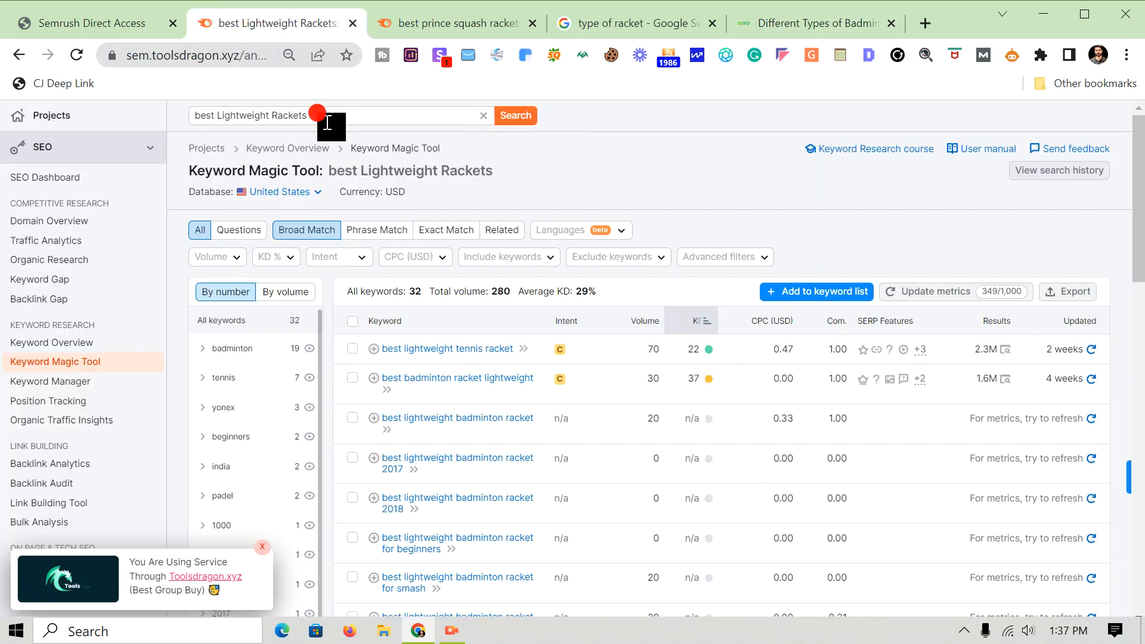
drag(324, 120, 219, 115)
key(BackSpace)
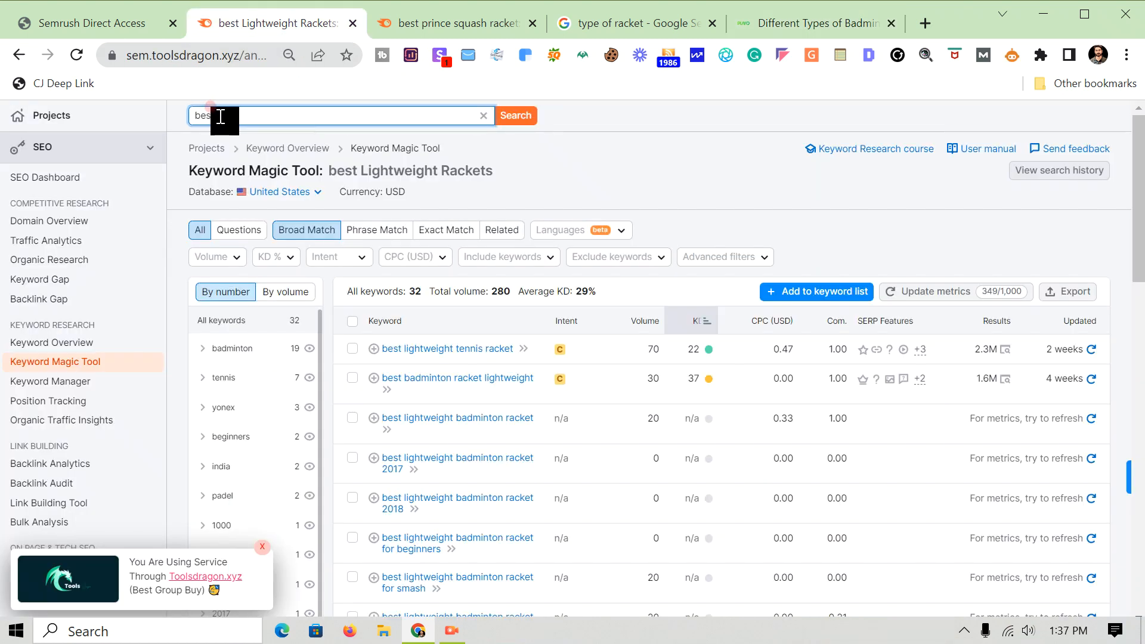
key(ctrl+v)
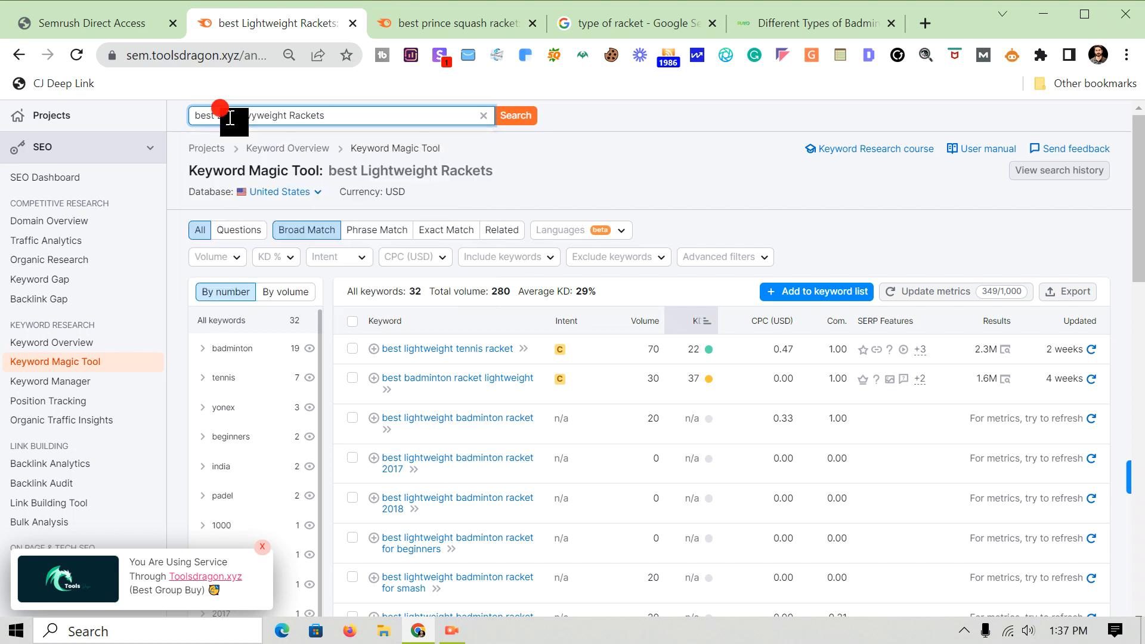
click(527, 118)
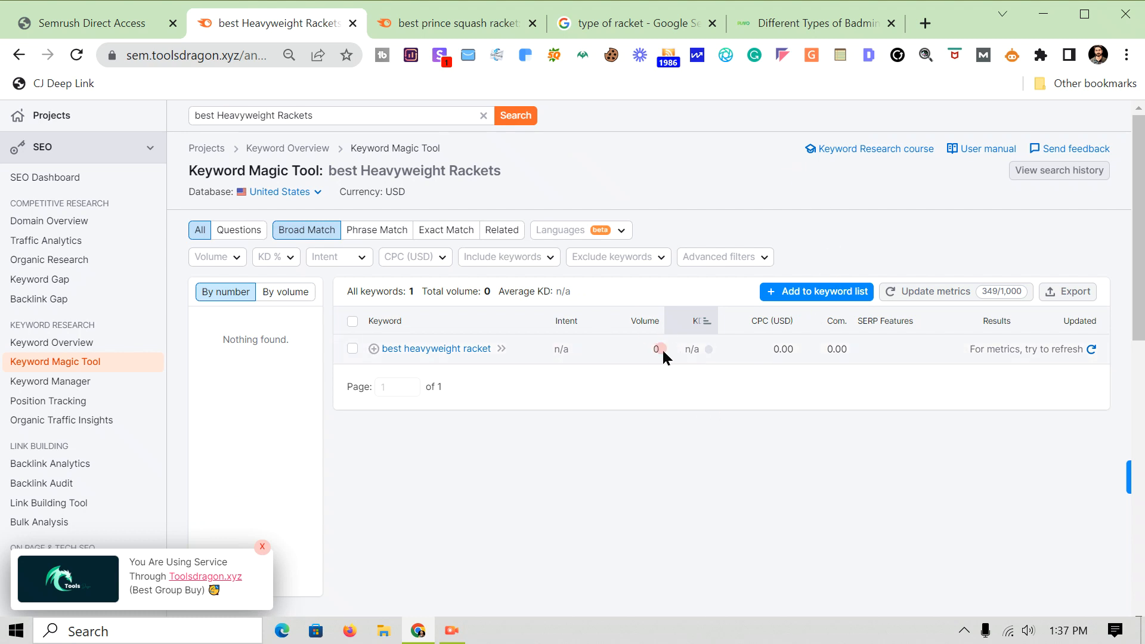
- Return to the badminton racket article and copy the section heading "Towel Grip"
click(817, 22)
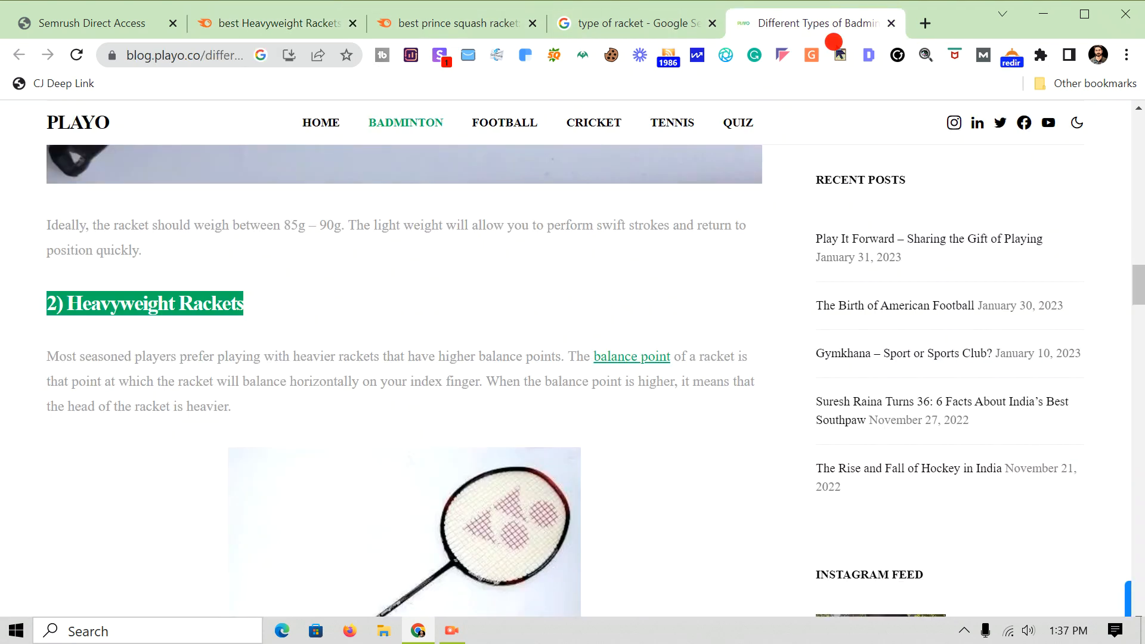
scroll(147, 201, down, 10)
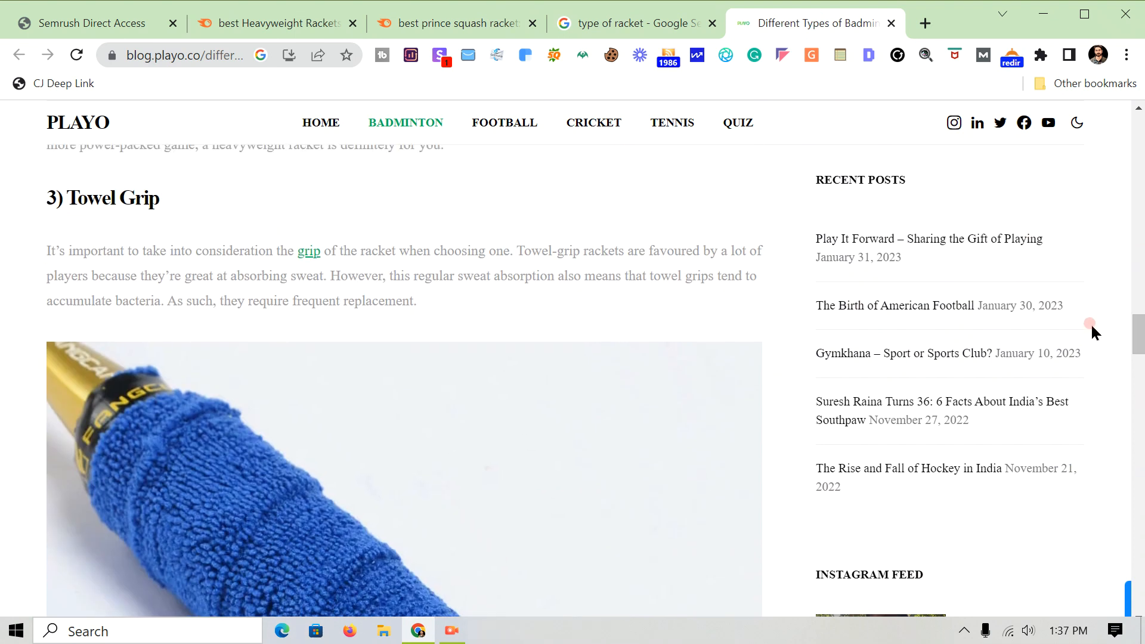
triple_click(103, 195)
right_click(103, 195)
click(122, 209)
- Switch to Semrush and search the Keyword Magic Tool for "best Towel Grip racket"
click(221, 24)
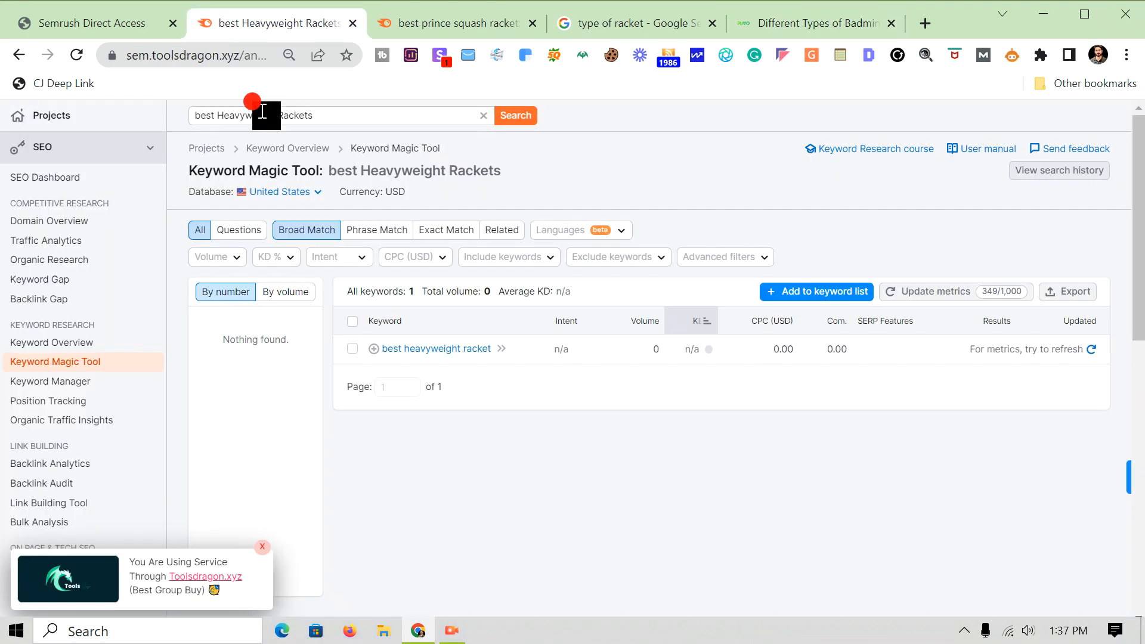
drag(335, 117, 227, 119)
key(BackSpace)
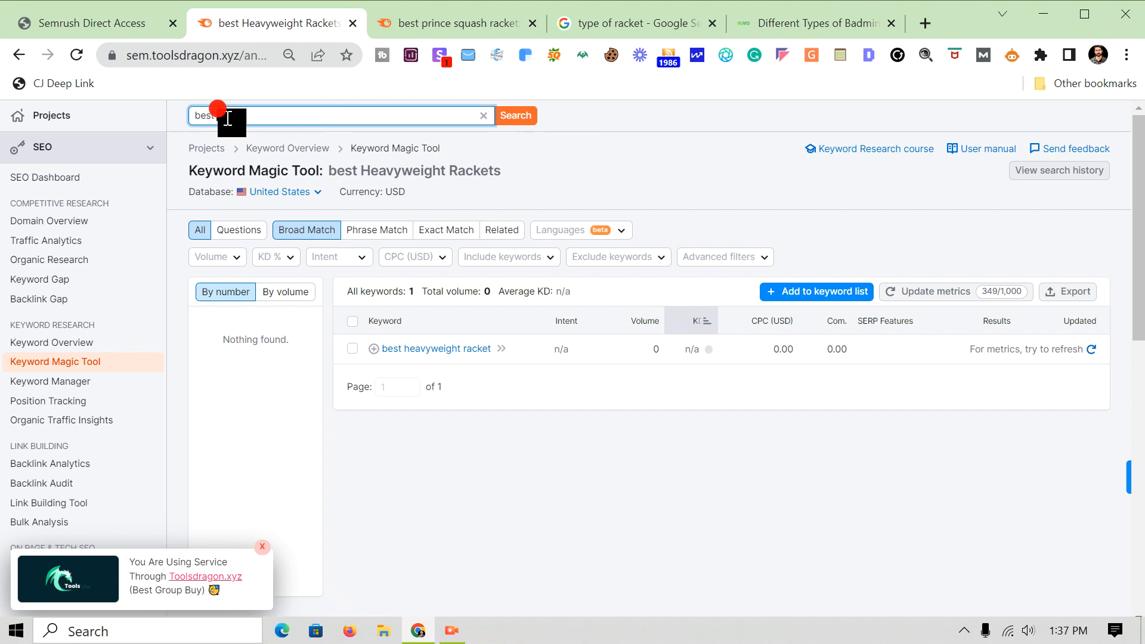
click(228, 117)
key(BackSpace)
key(BackSpace)
click(292, 113)
click(522, 116)
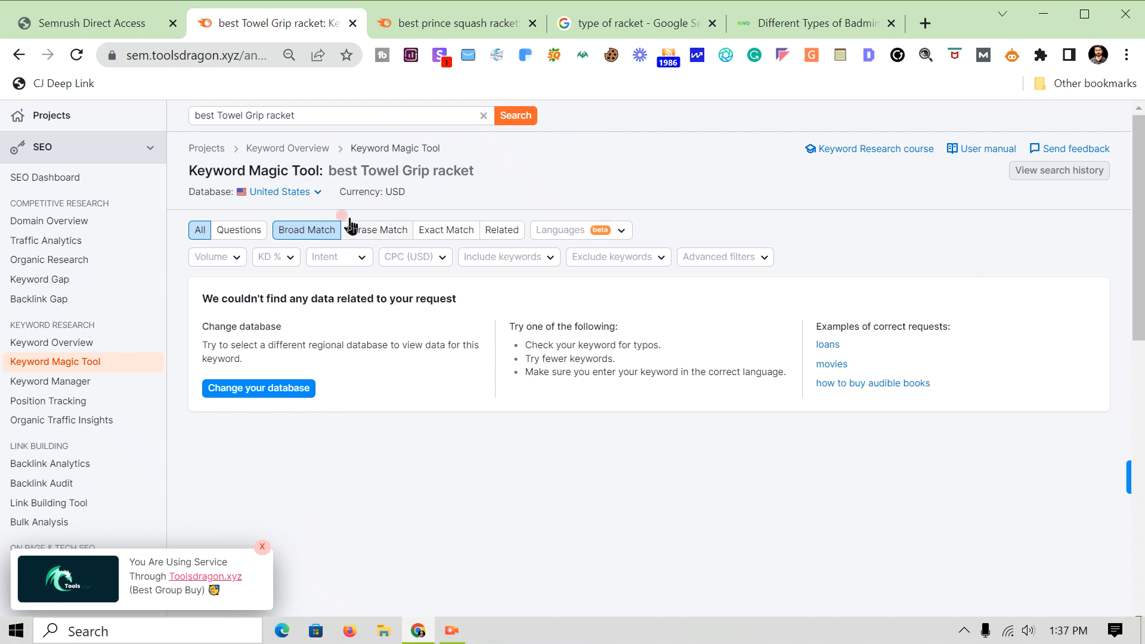
- Go back to the badminton racket article and copy the section heading "High Tension Racket"
click(843, 21)
scroll(1046, 202, down, 5)
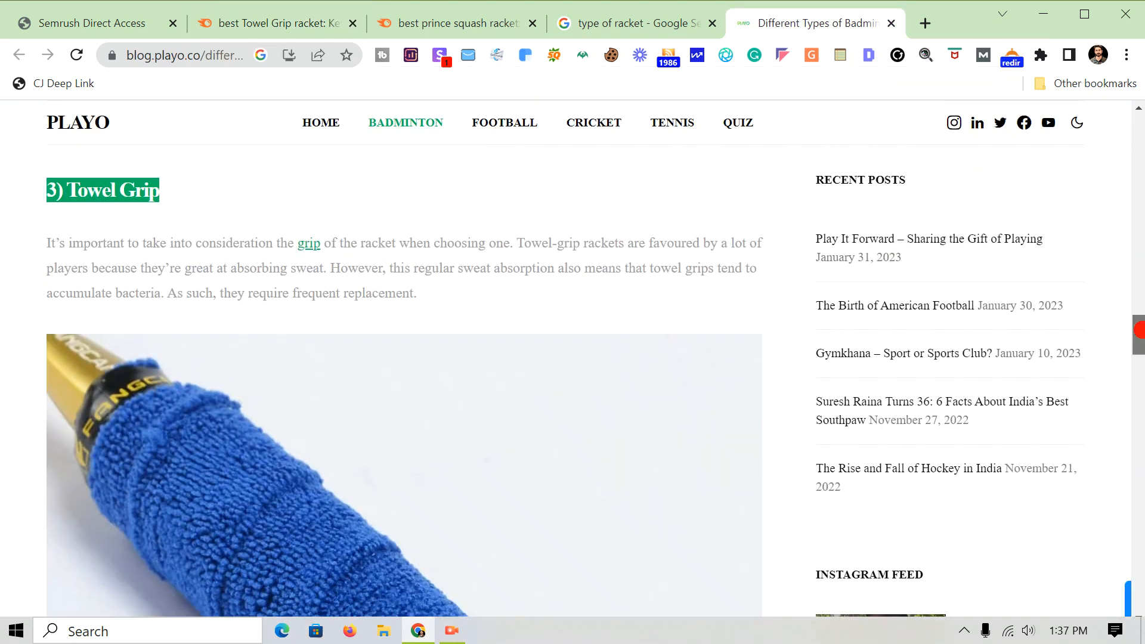
scroll(1139, 422, up, 4)
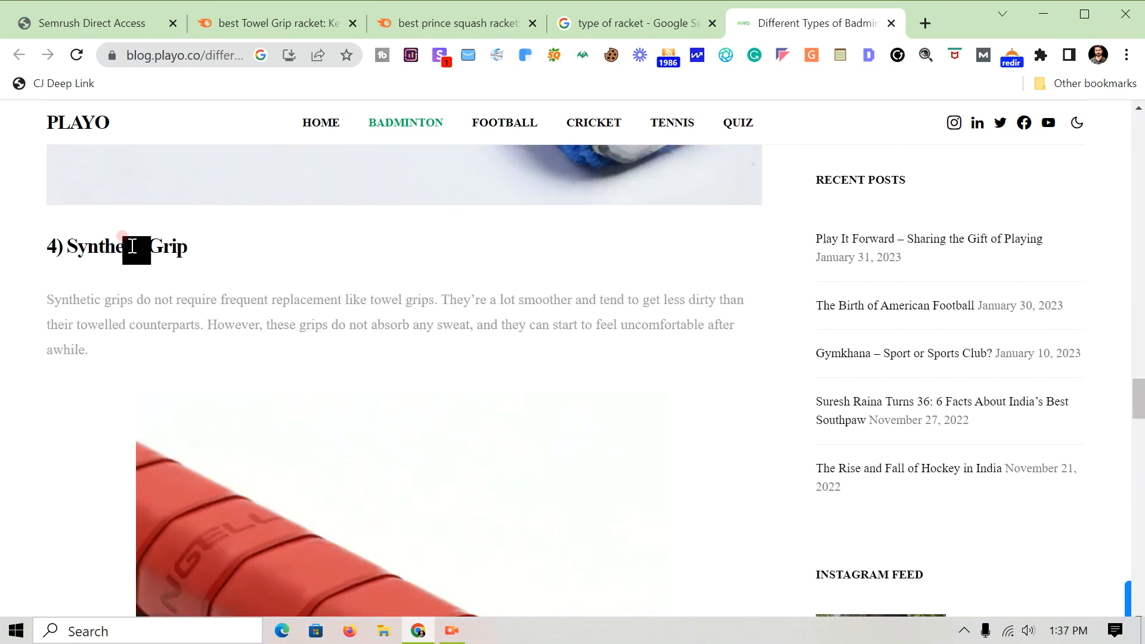
scroll(511, 362, down, 8)
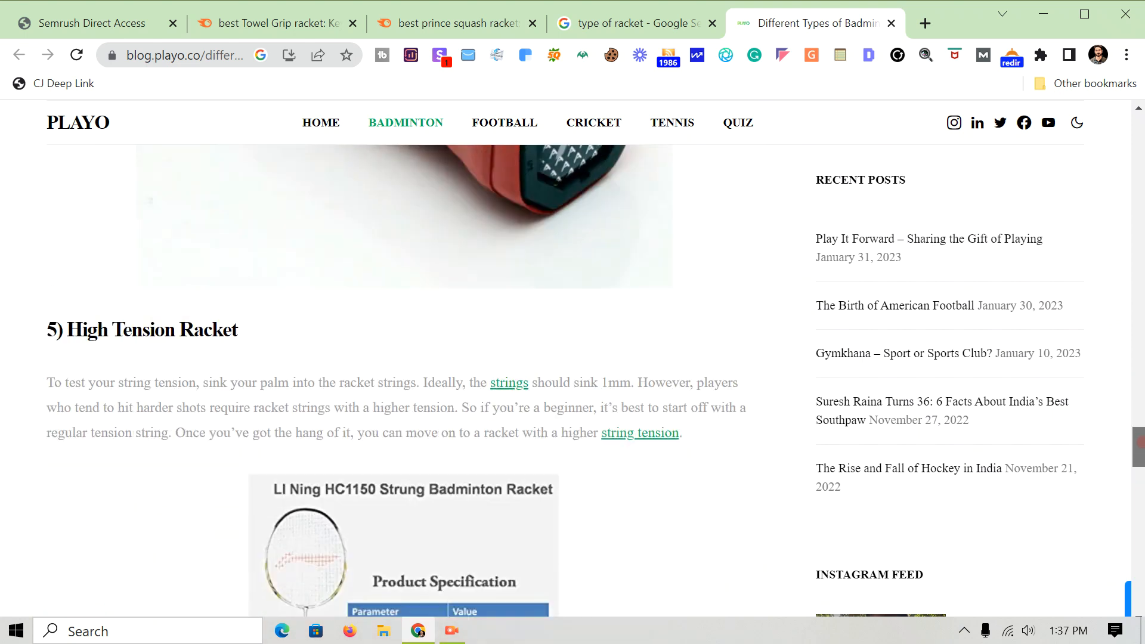
triple_click(158, 284)
right_click(160, 285)
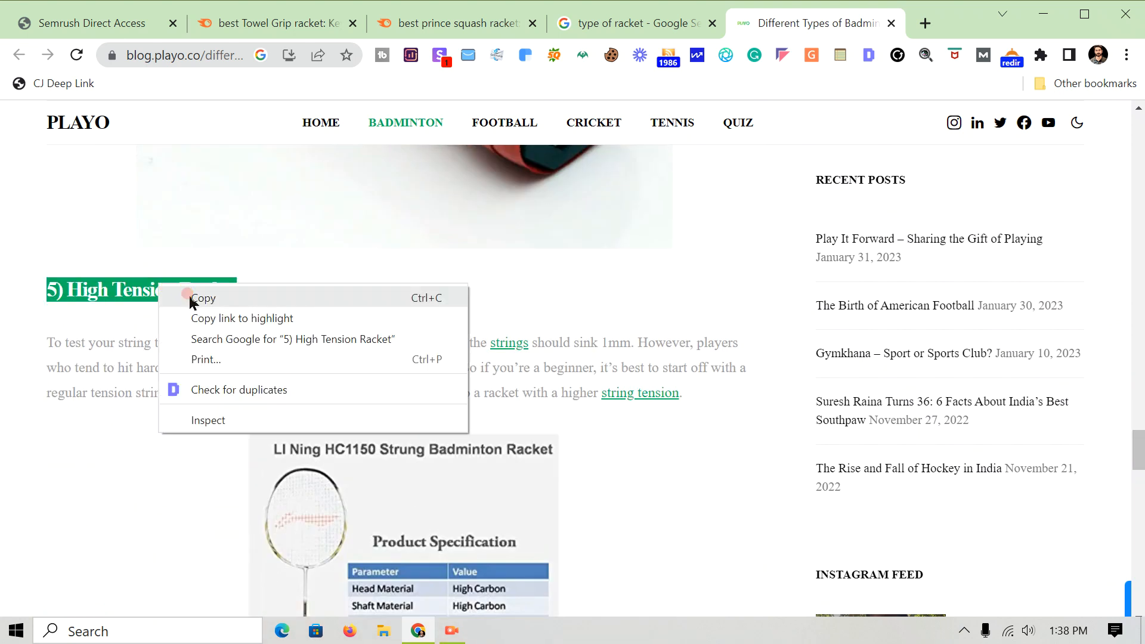
click(220, 298)
right_click(230, 300)
click(259, 303)
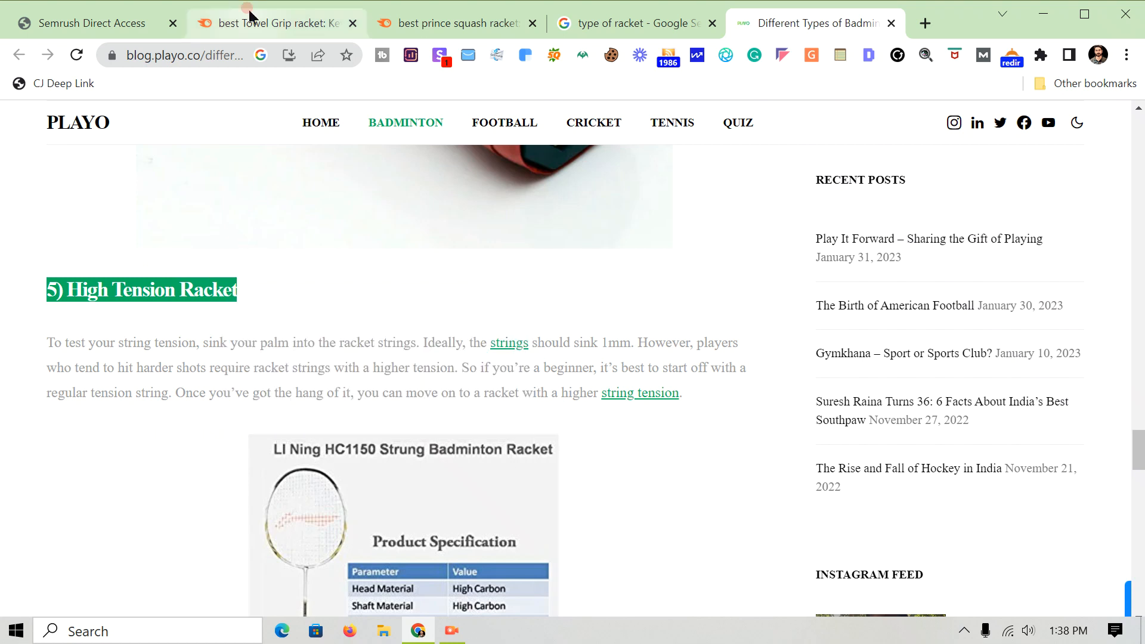
- Search the Keyword Magic Tool in Semrush for "best High Tension Racket", without the heading number
click(247, 22)
drag(295, 115, 219, 116)
key(BackSpace)
text(t)
key(ctrl+v)
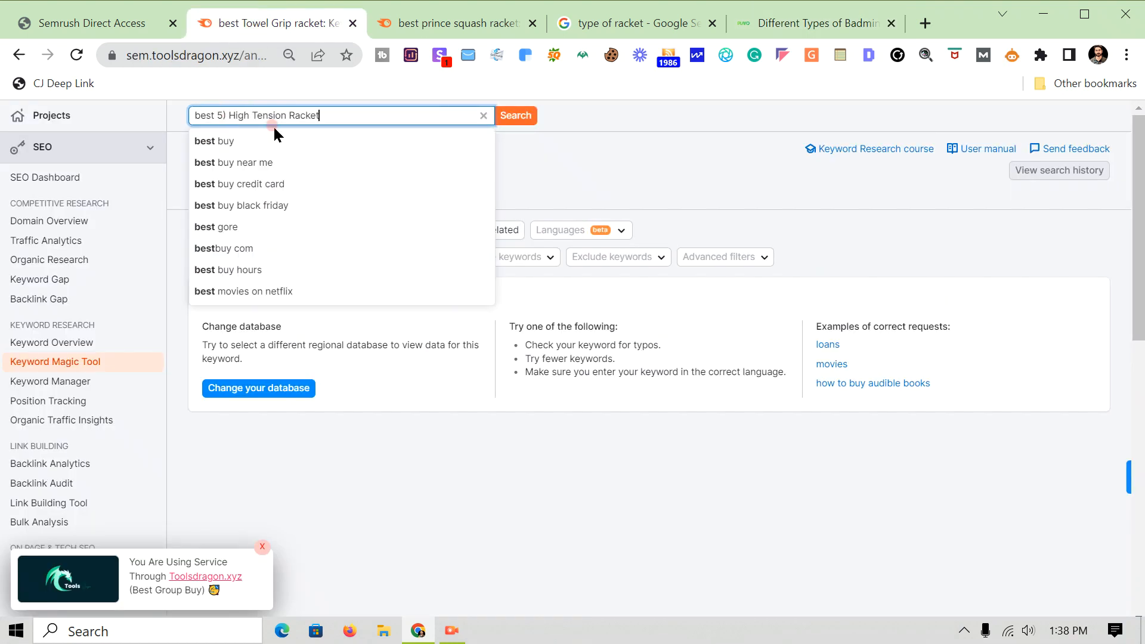
click(232, 118)
text(5)
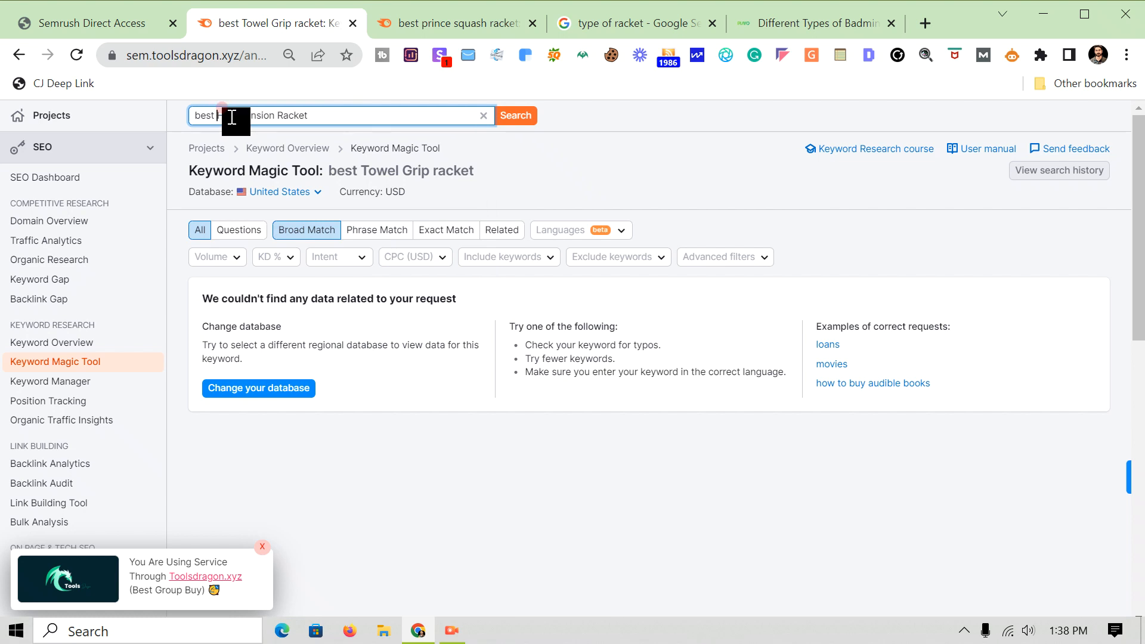
click(516, 118)
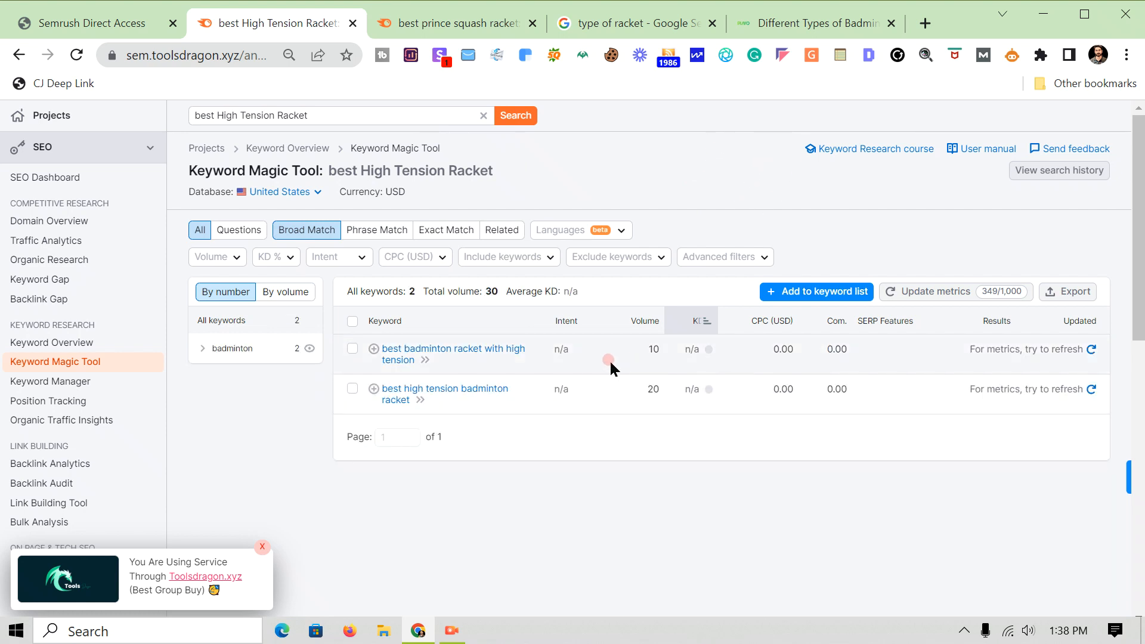
- Update the metrics of all high tension racket keywords on this page and check their keyword difficulty
click(935, 292)
click(939, 318)
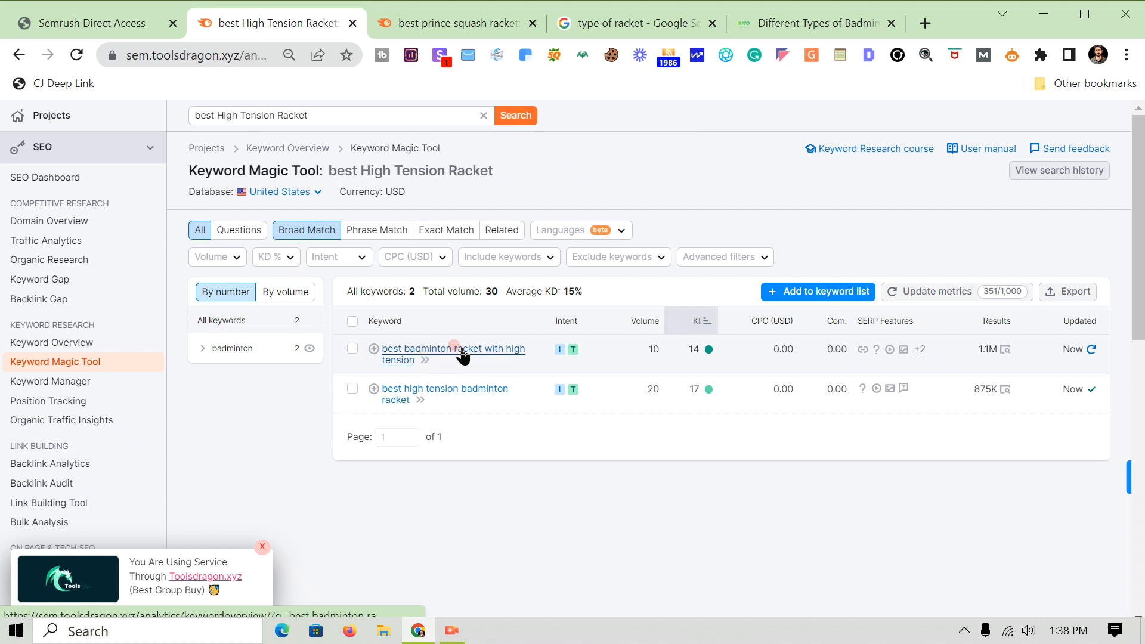
mouse_move(700, 356)
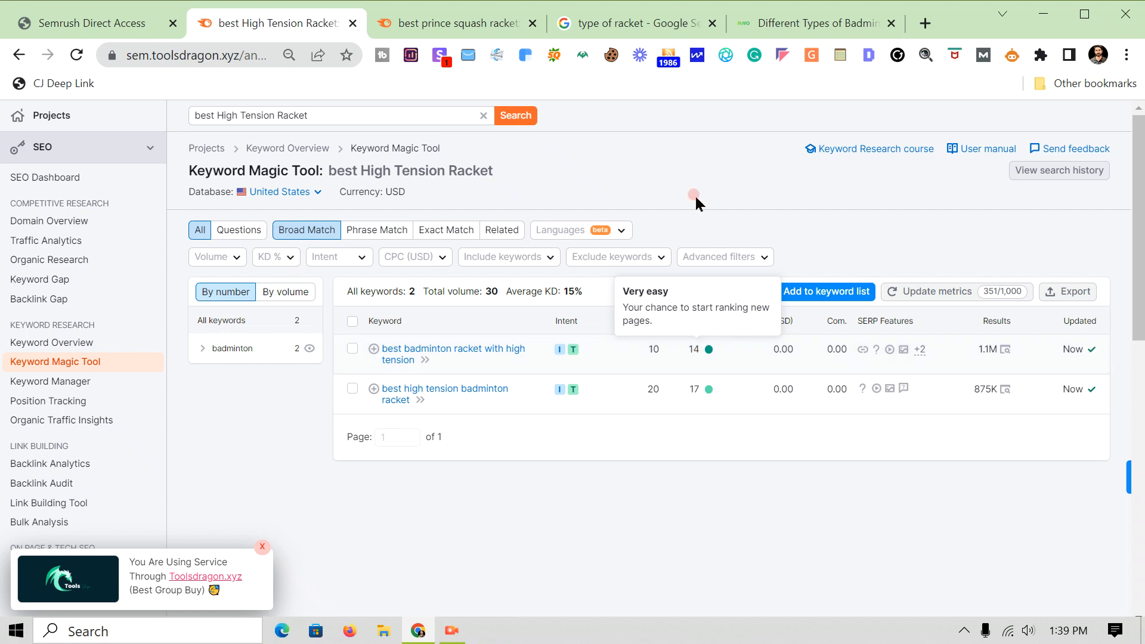
- Switch to the Google search and shorten the query to "racket" to look at its search suggestions
click(634, 22)
click(230, 121)
click(177, 123)
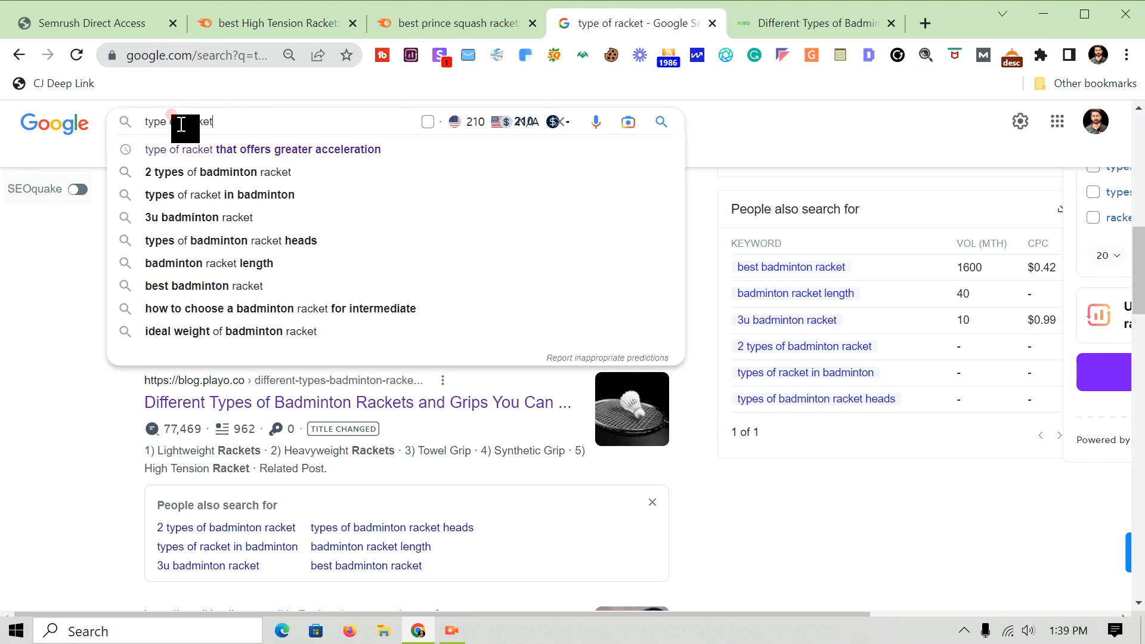
click(184, 126)
key(BackSpace)
key(BackSpace)
key(BackSpace)
key(BackSpace)
key(BackSpace)
key(BackSpace)
key(BackSpace)
key(BackSpace)
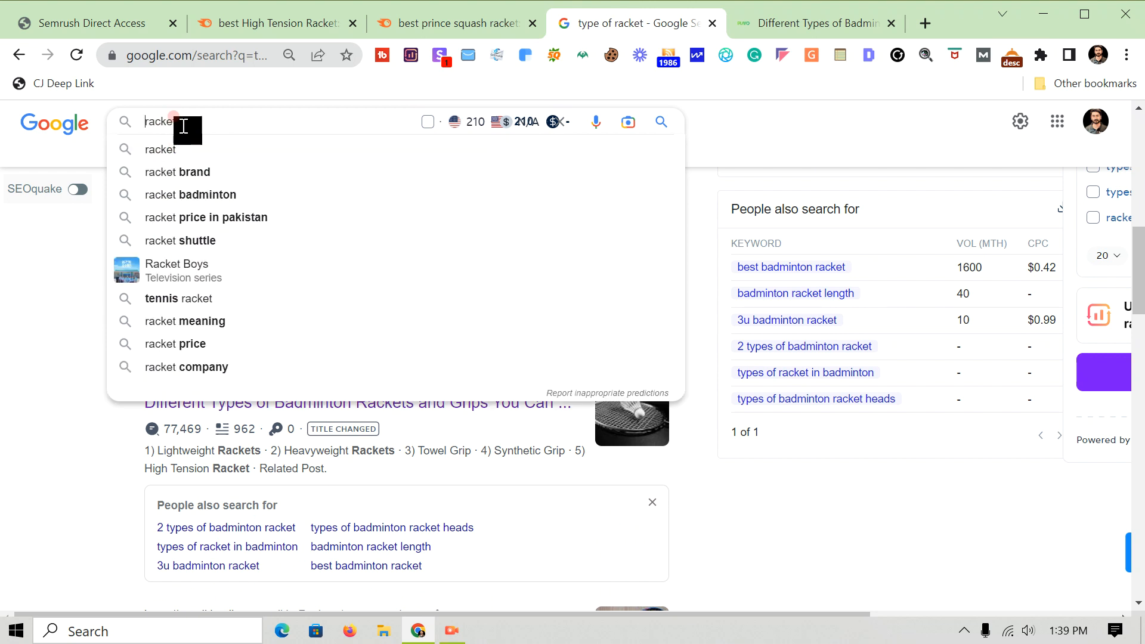
- Return to Semrush and search the Keyword Magic Tool for "best badminton Racket"
click(269, 23)
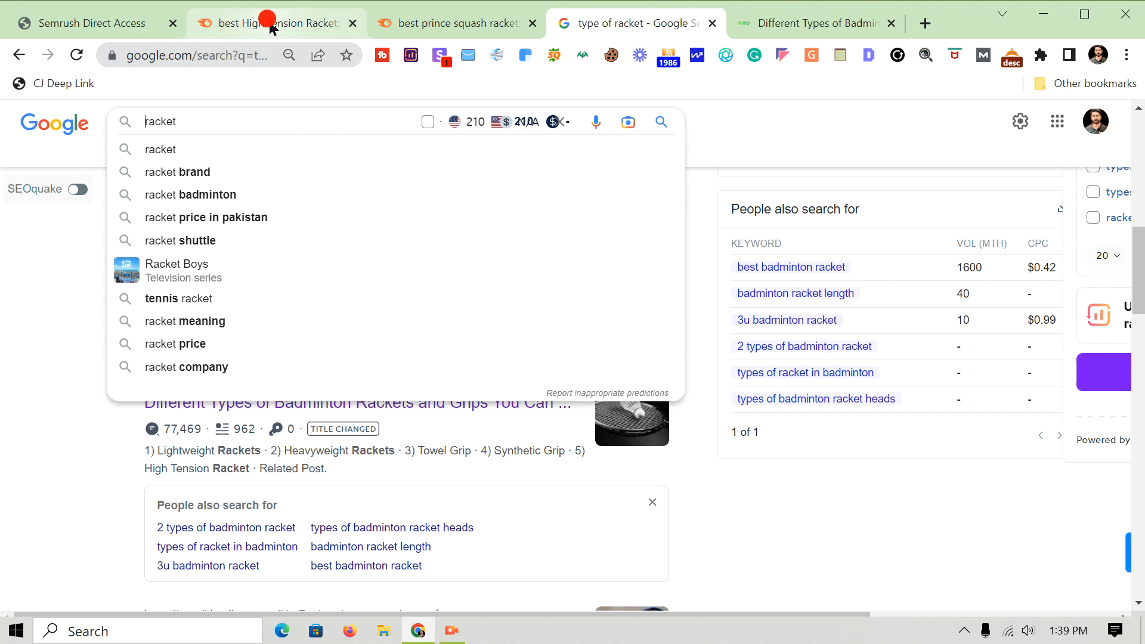
click(244, 116)
double_click(258, 115)
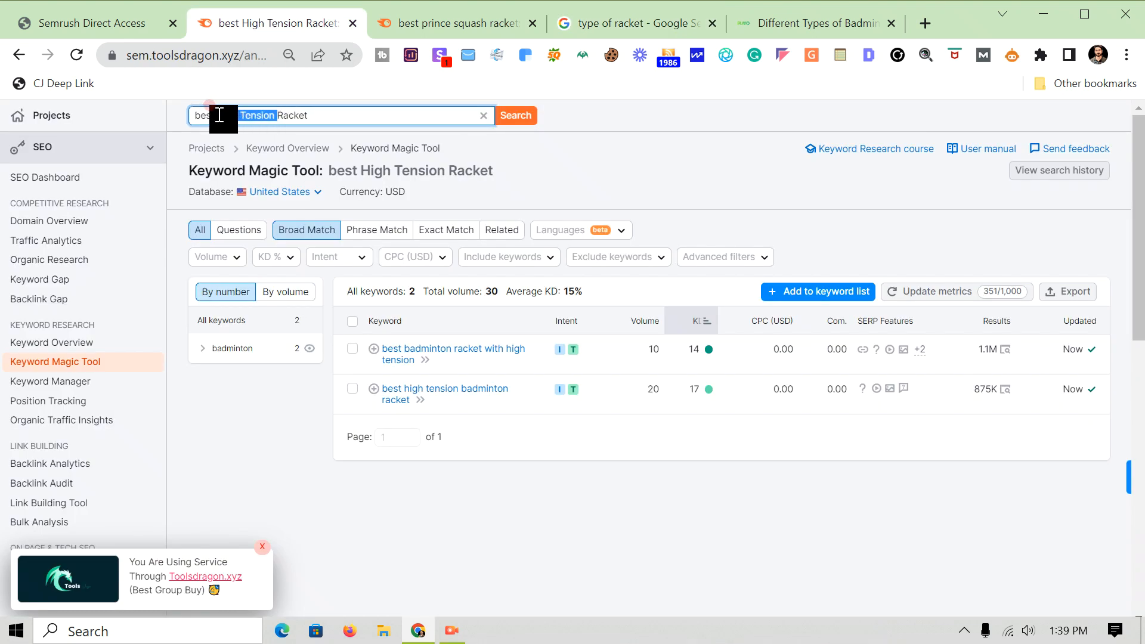
key(BackSpace)
key(BackSpace)
key(BackSpace)
text(badminton)
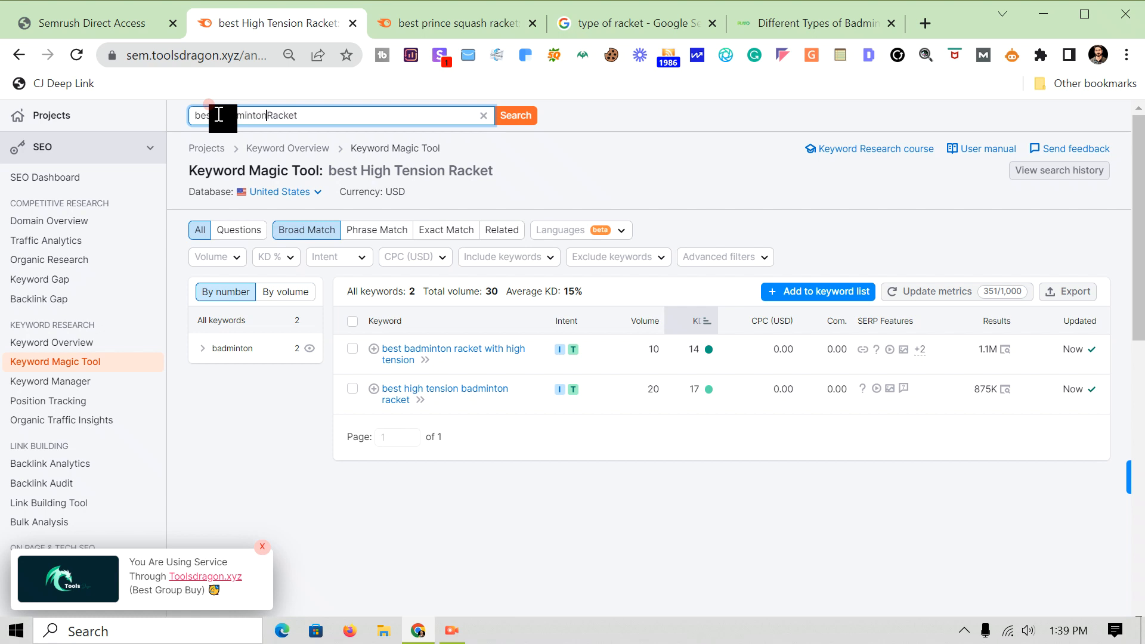
click(524, 119)
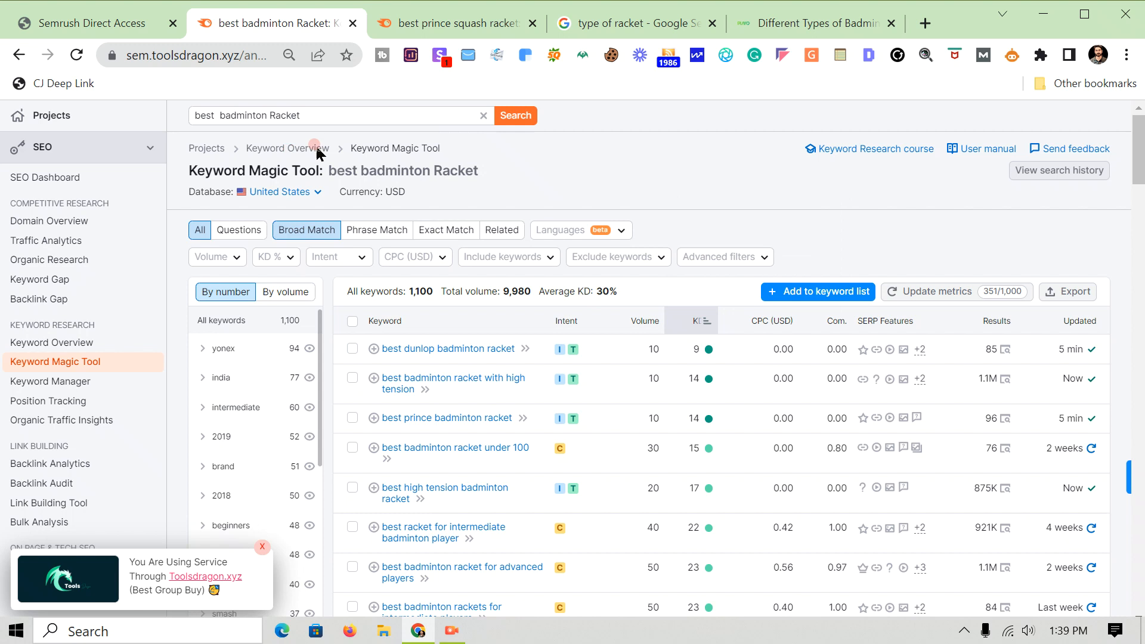
- Narrow the Keyword Magic Tool search to "best badminton Racket under 100$", removing the extra space in the phrase
click(218, 120)
click(320, 115)
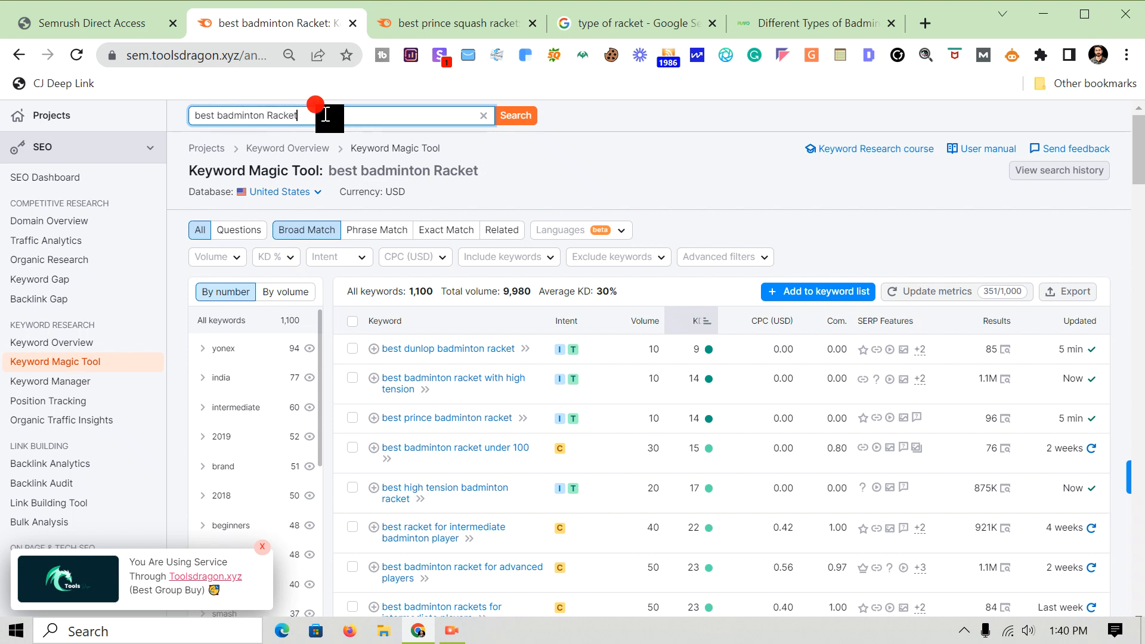
text(under 100$)
click(517, 118)
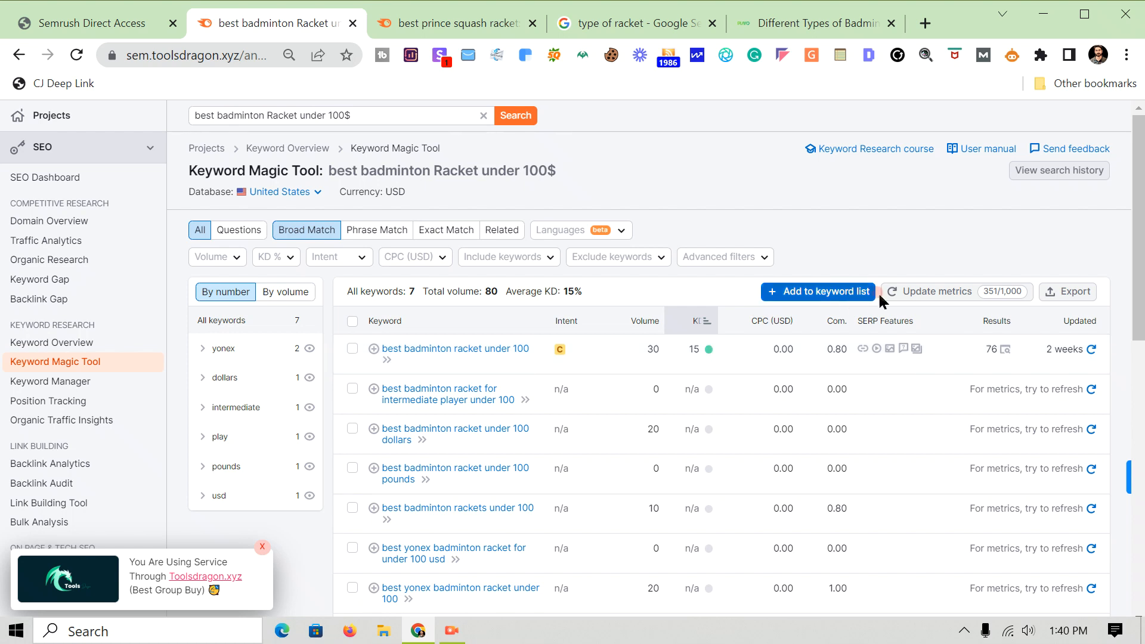
- Update the metrics of all under-100$ racket keywords on this page and review their volume and difficulty
click(900, 292)
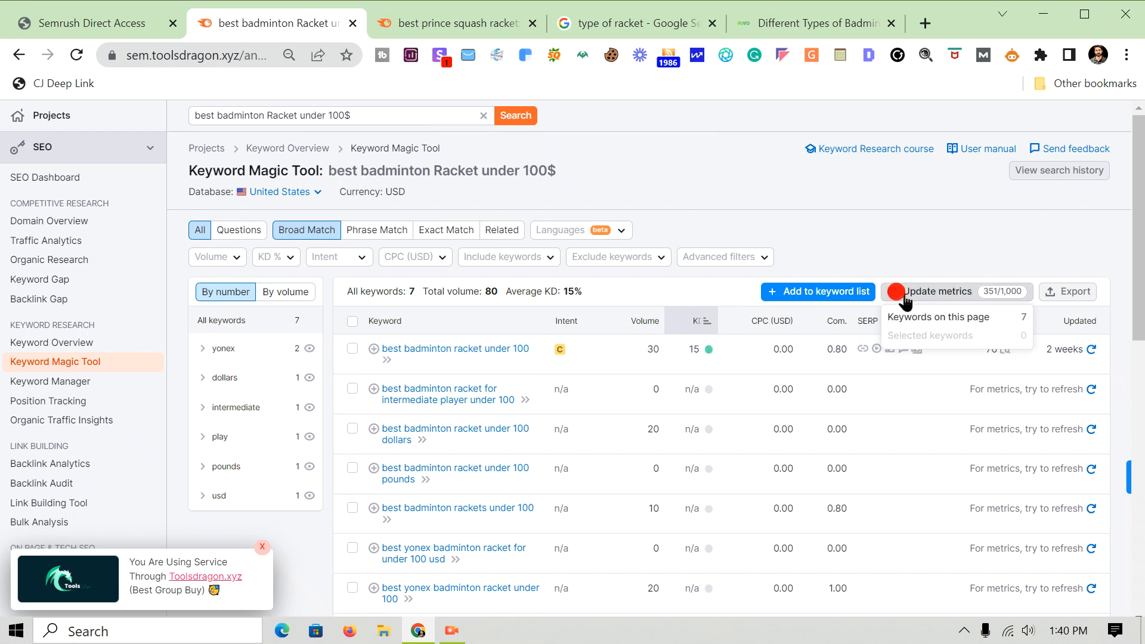
click(945, 321)
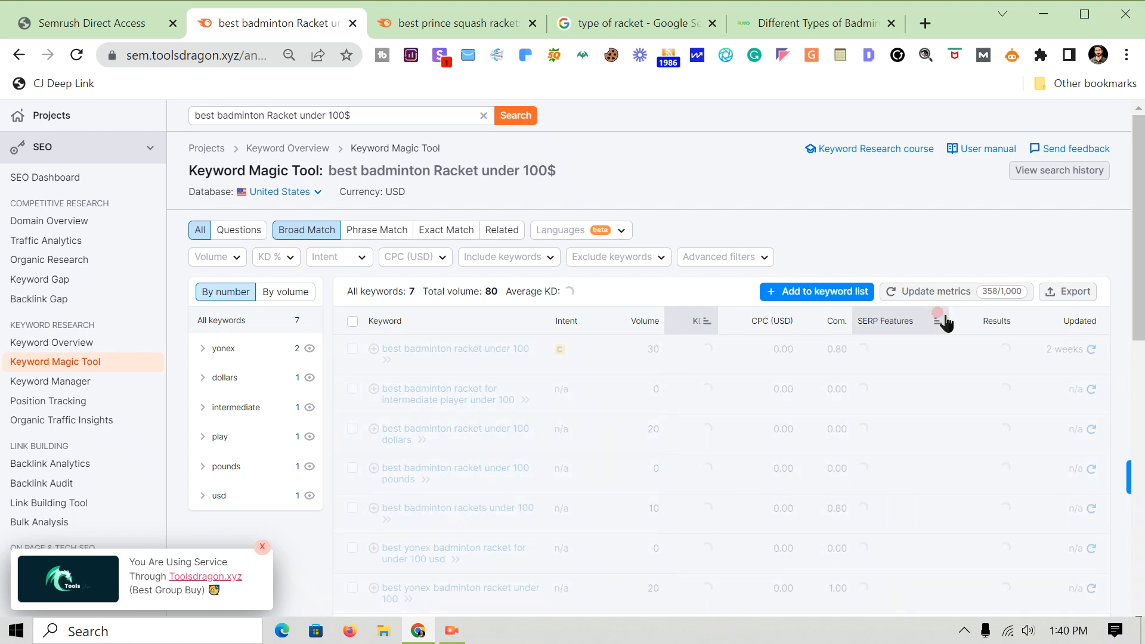
drag(1142, 228, 1141, 255)
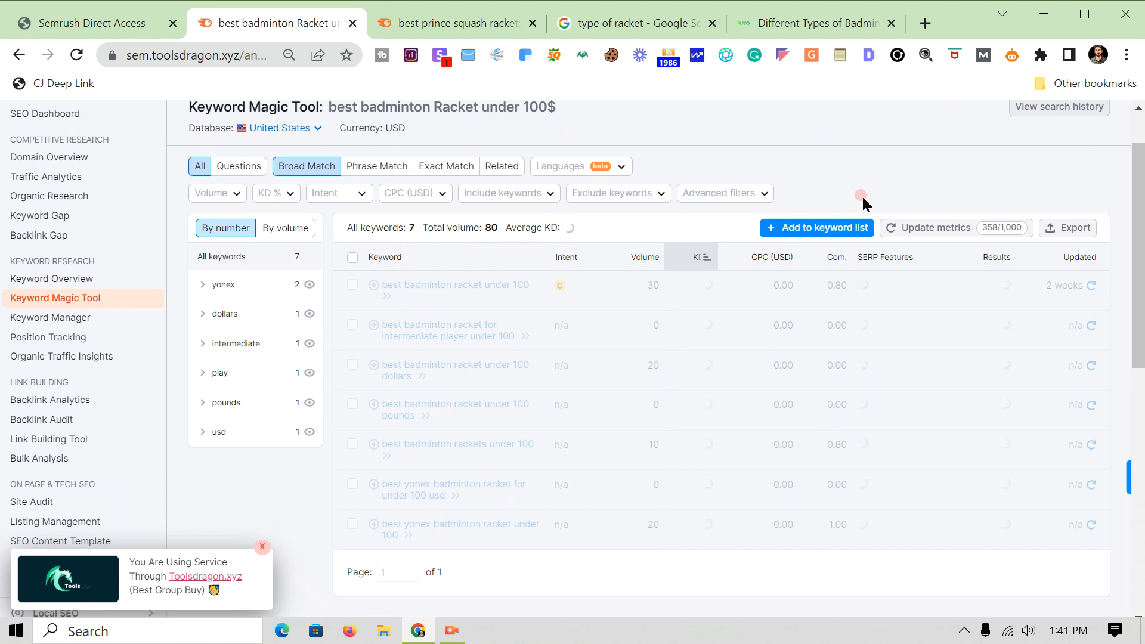
scroll(861, 194, up, 1)
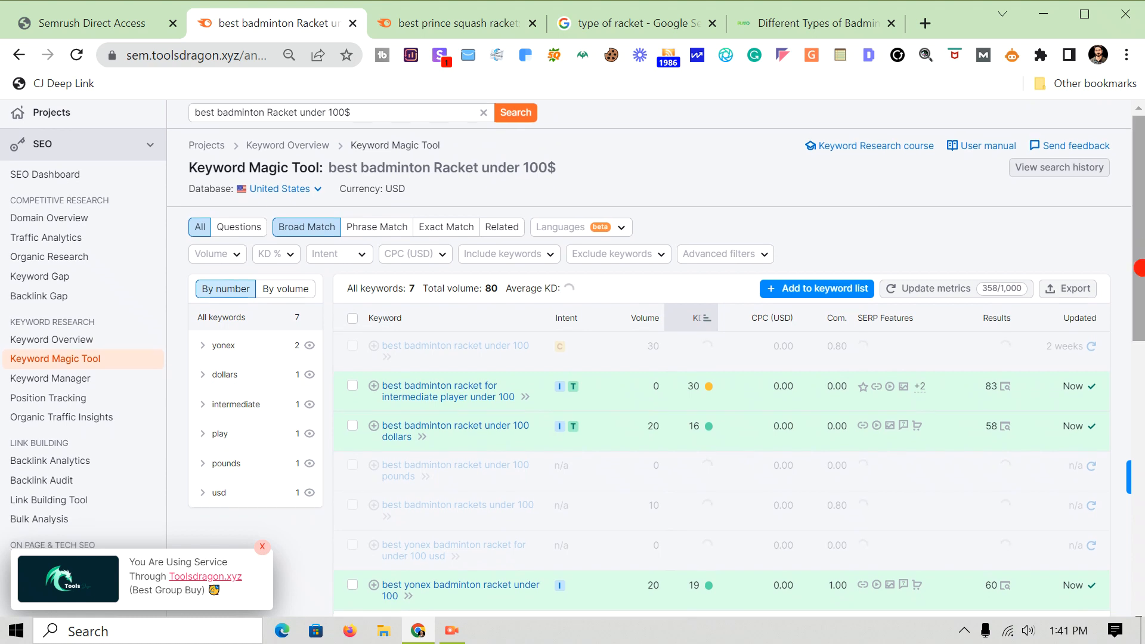
scroll(861, 195, down, 2)
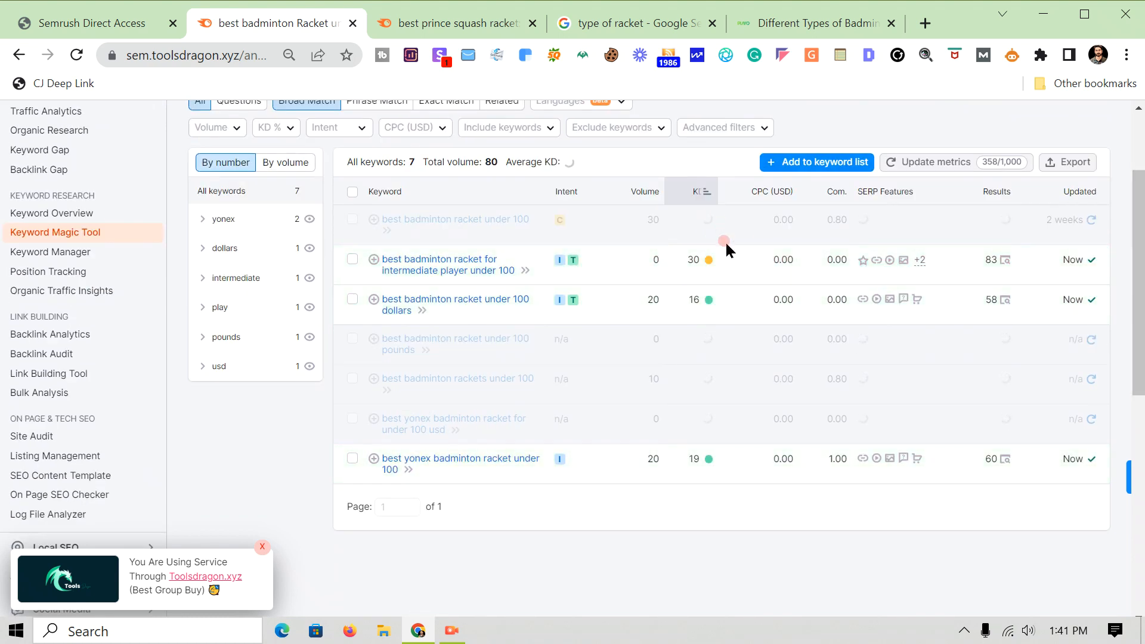
mouse_move(697, 303)
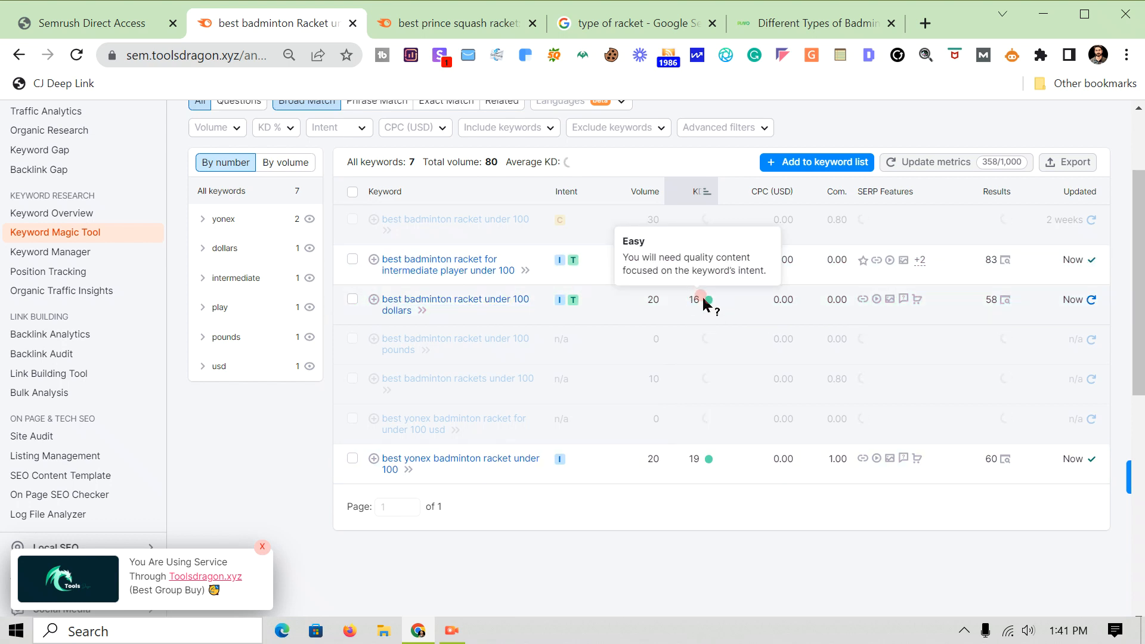
drag(1139, 319, 1139, 296)
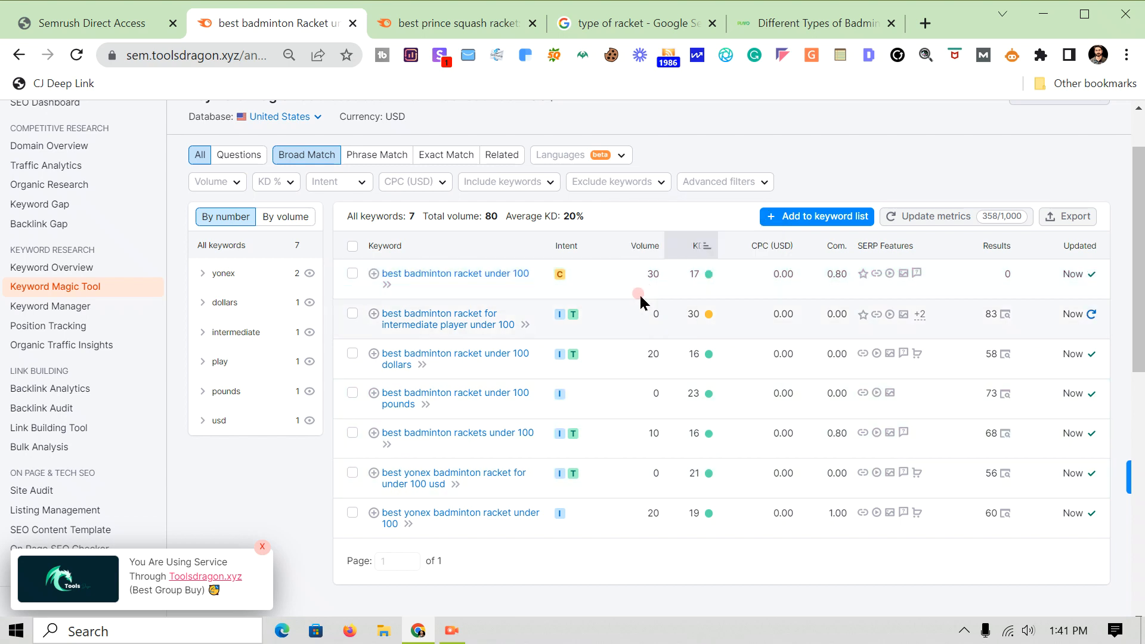
drag(1139, 228, 1139, 197)
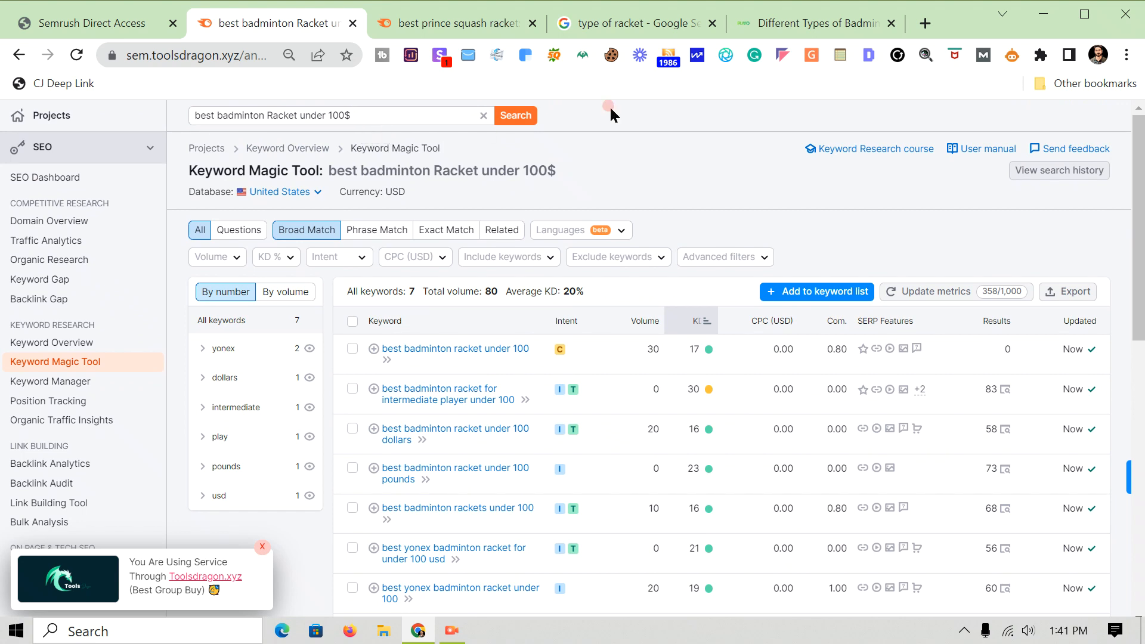
- Copy the search phrase "best badminton Racket under 100$" from the Keyword Magic Tool
triple_click(380, 115)
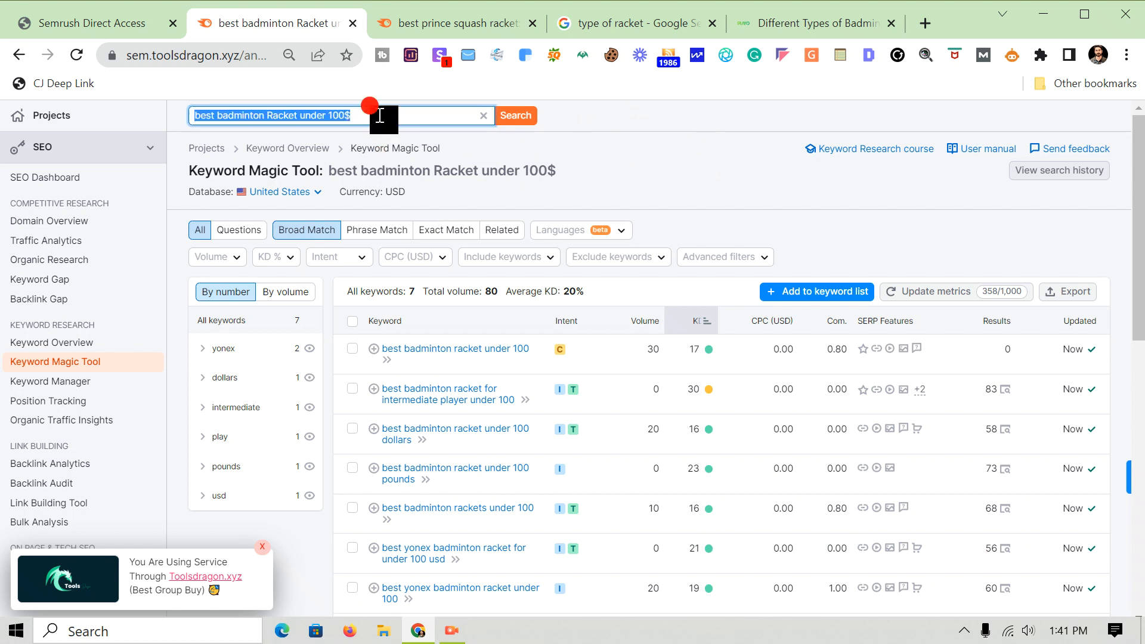
right_click(332, 117)
click(360, 179)
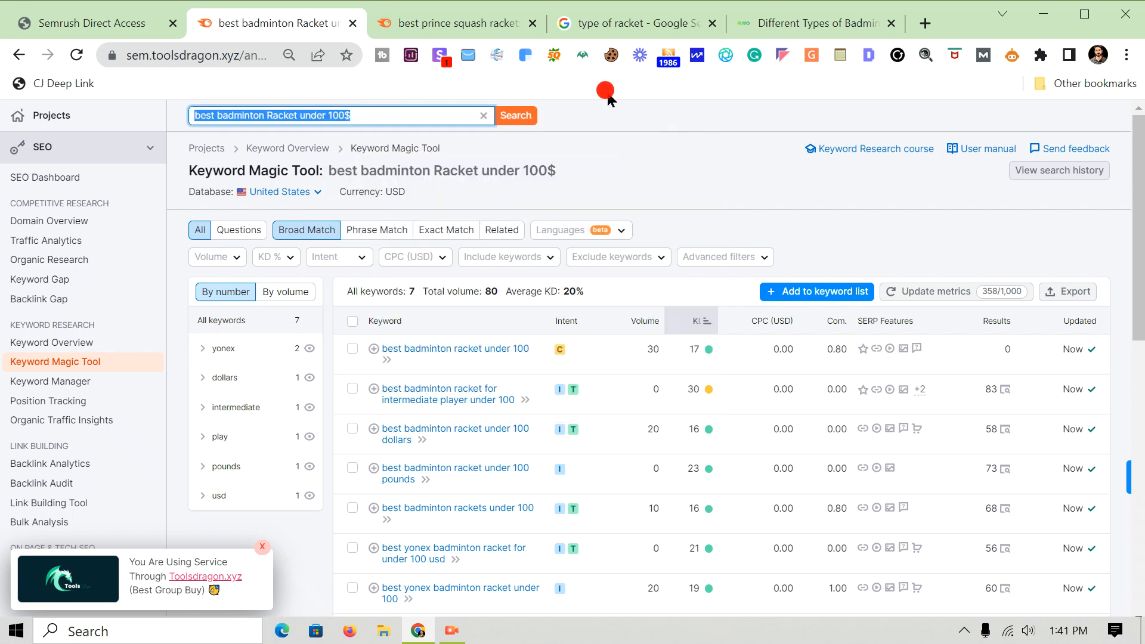
- Close the badminton racket types article and search Google for "best badminton Racket under 100$"
click(823, 21)
click(888, 25)
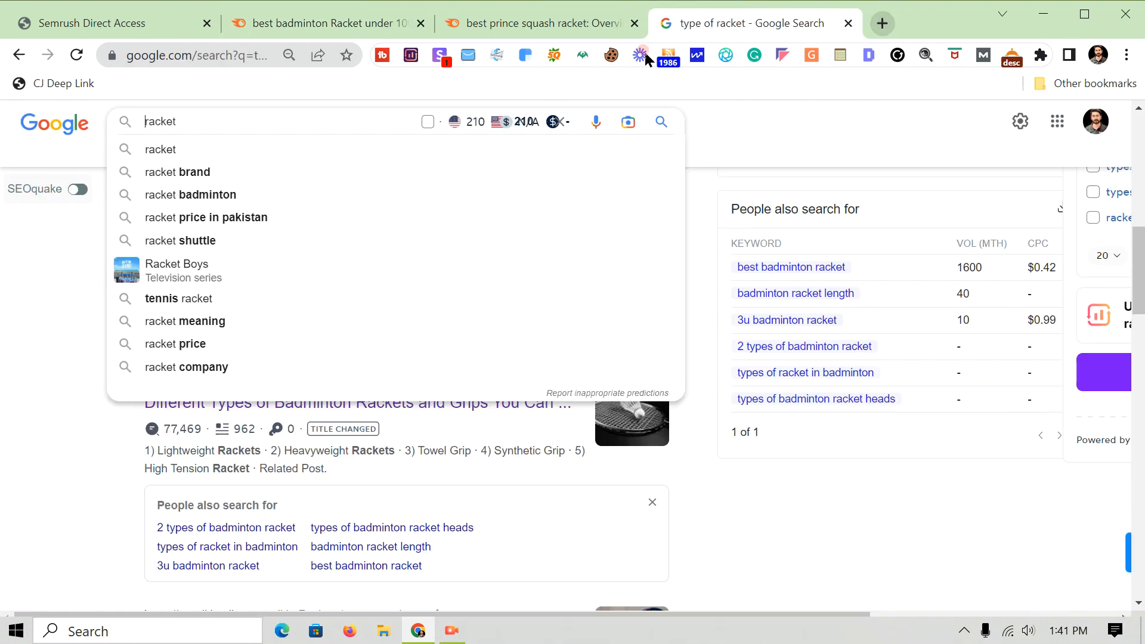
click(453, 121)
key(ctrl+a)
key(BackSpace)
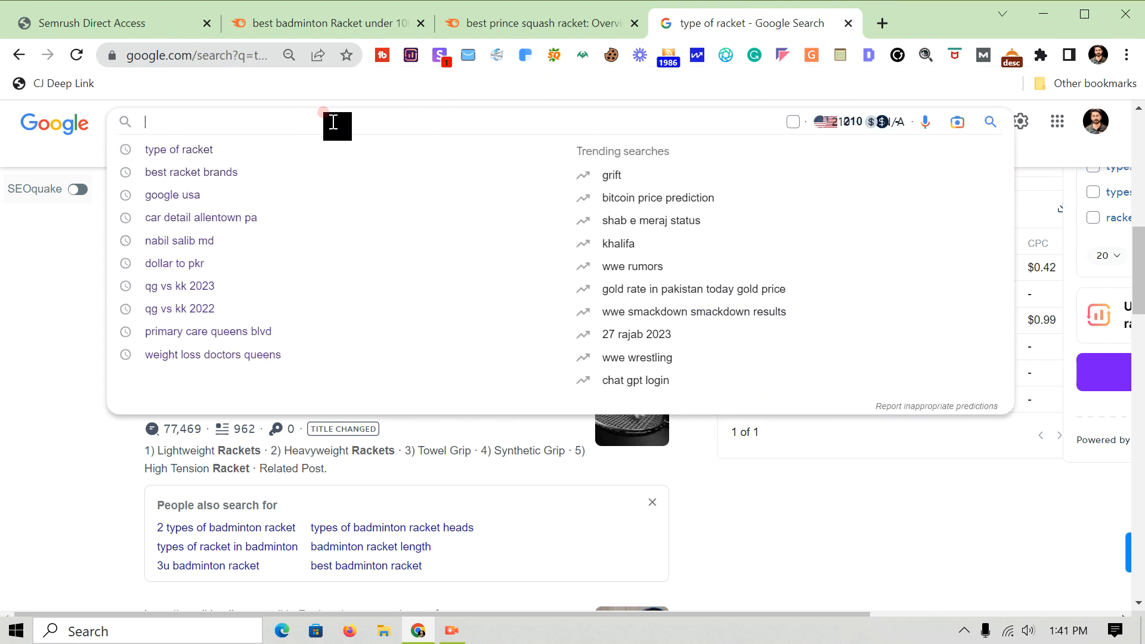
right_click(290, 122)
click(357, 270)
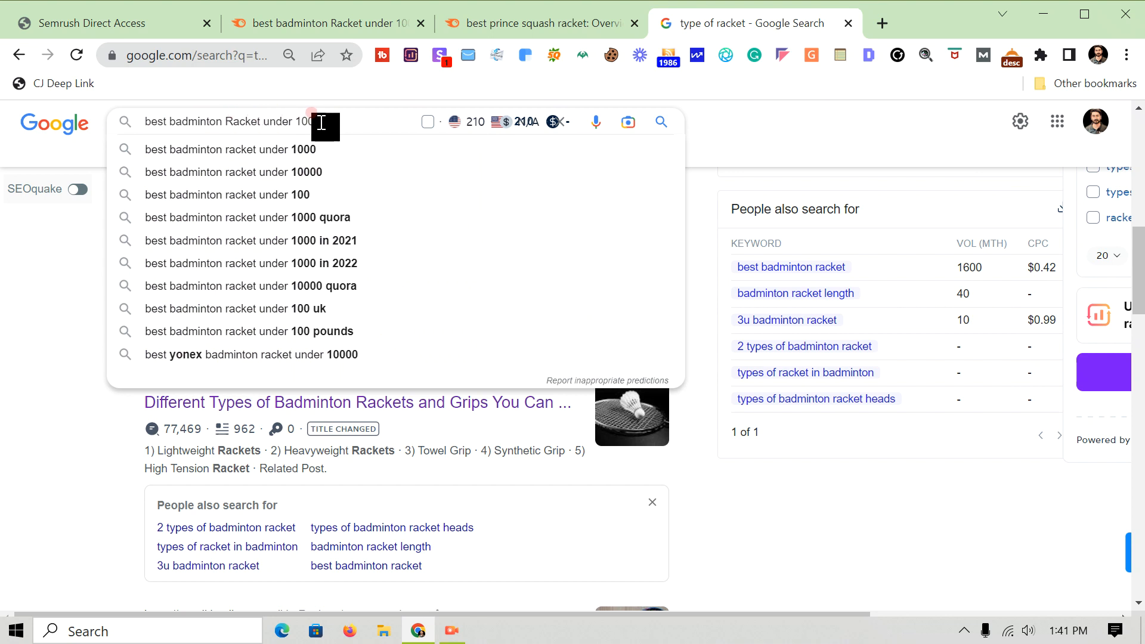
click(659, 123)
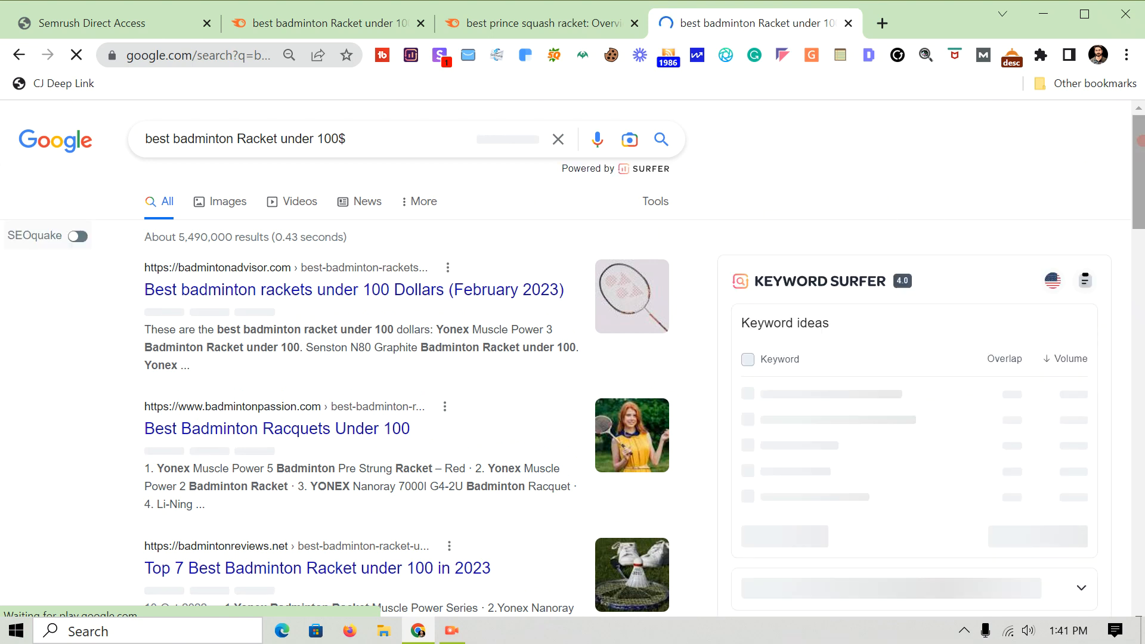
- Review the Google results, racket brands and related searches for the under-100$ keyword
scroll(1104, 221, down, 1)
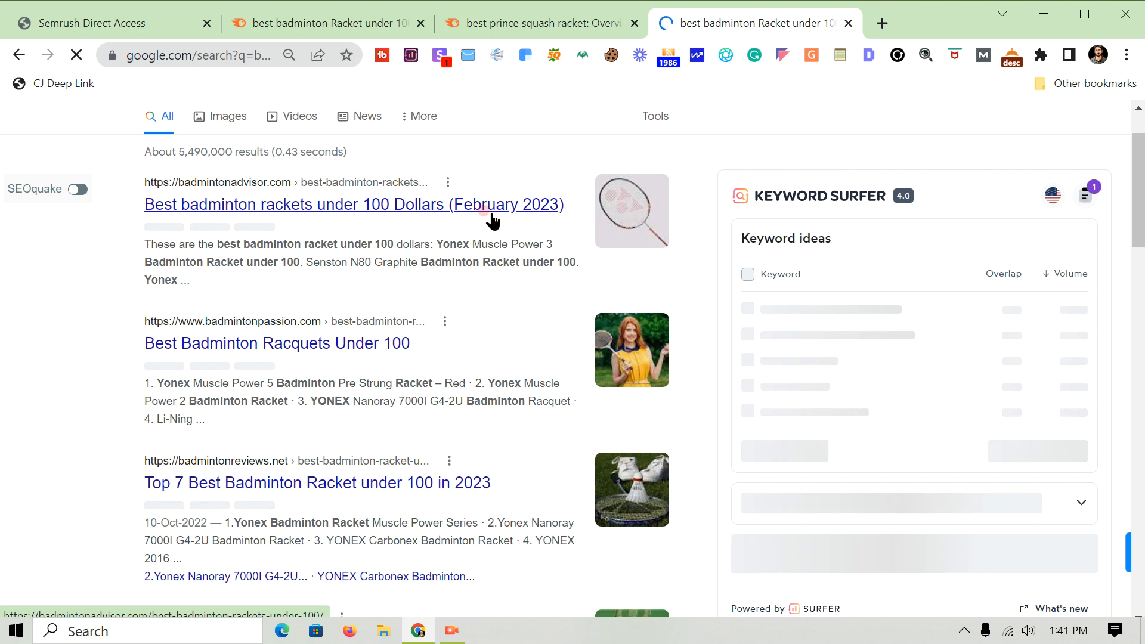
drag(1138, 186, 1140, 524)
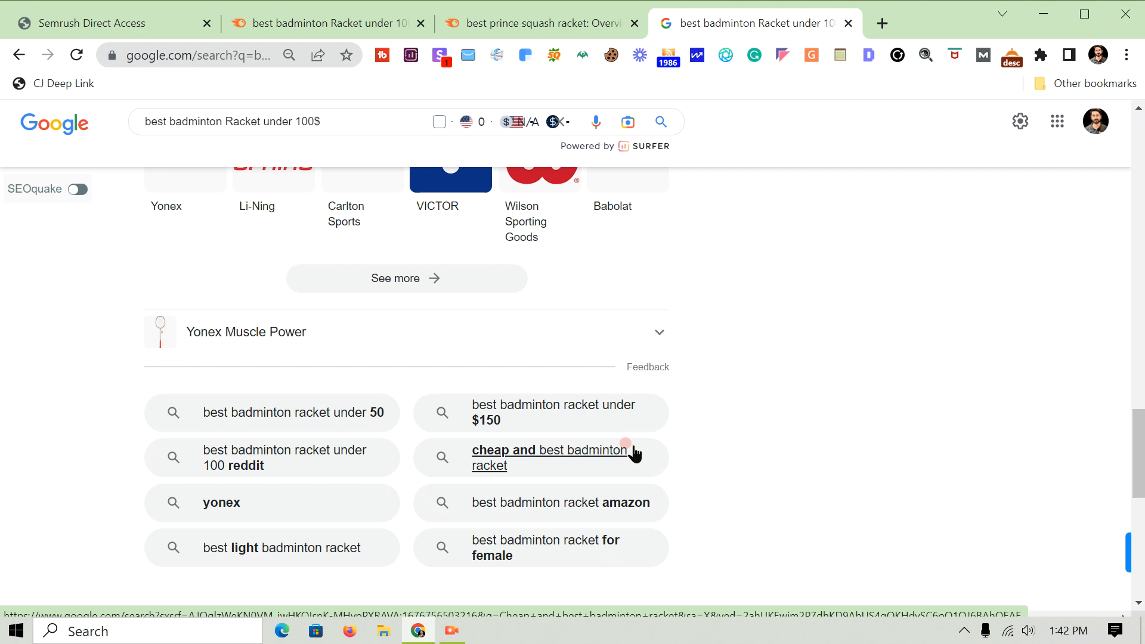
scroll(1140, 237, up, 10)
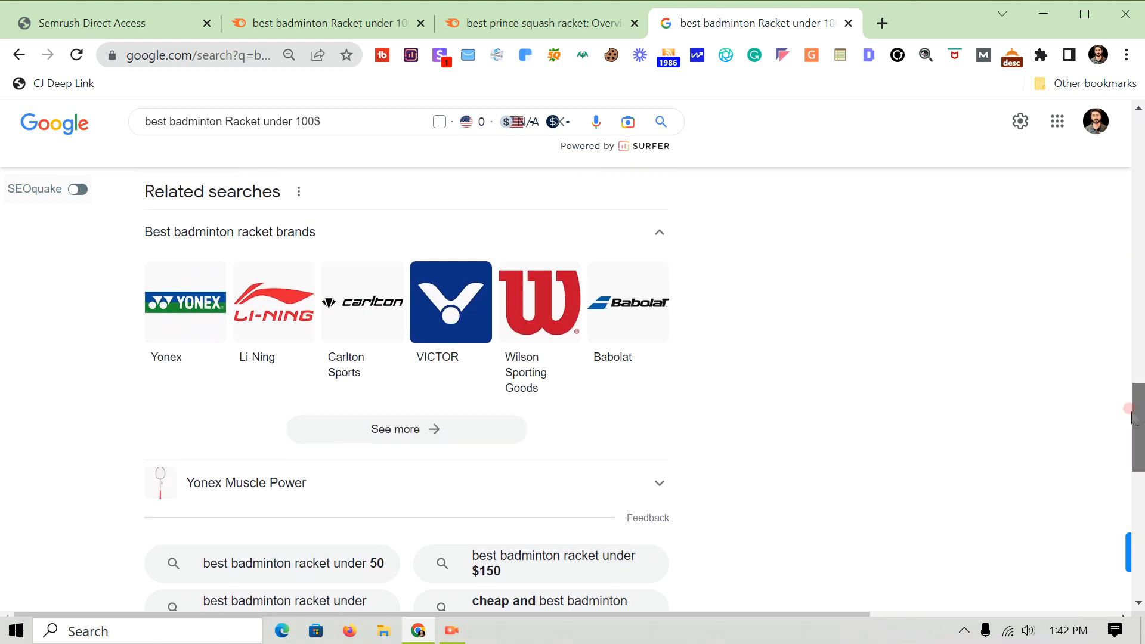
scroll(1140, 236, up, 10)
- Open the badmintonadvisor.com result in a new tab, review its racket article, and close it
right_click(376, 290)
click(417, 301)
click(830, 23)
click(614, 17)
click(812, 23)
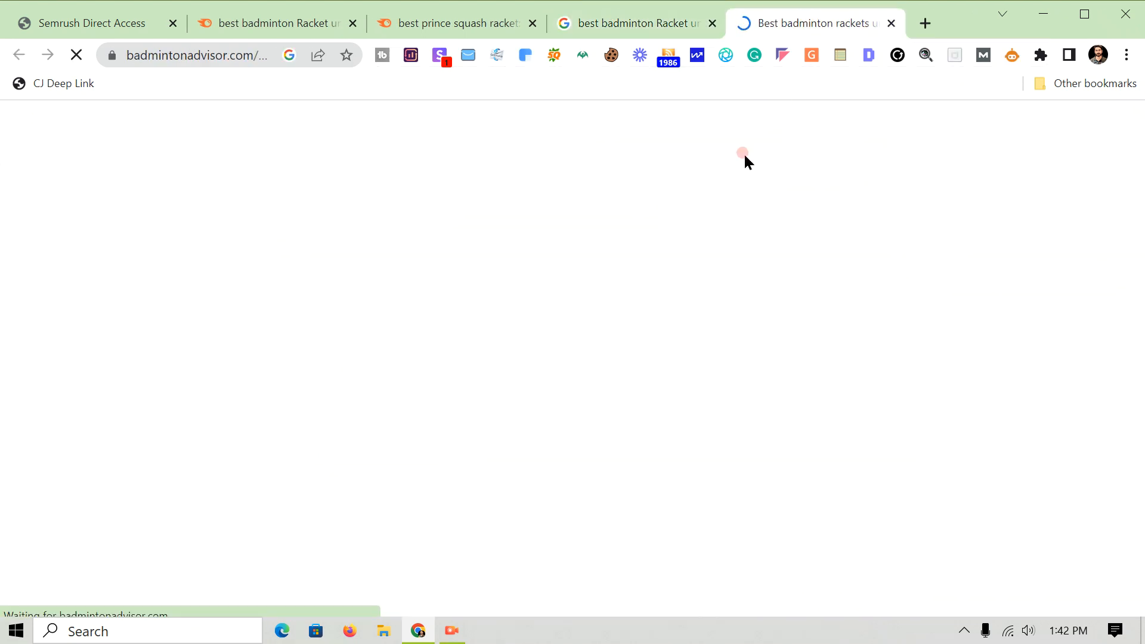
drag(1140, 121, 1123, 501)
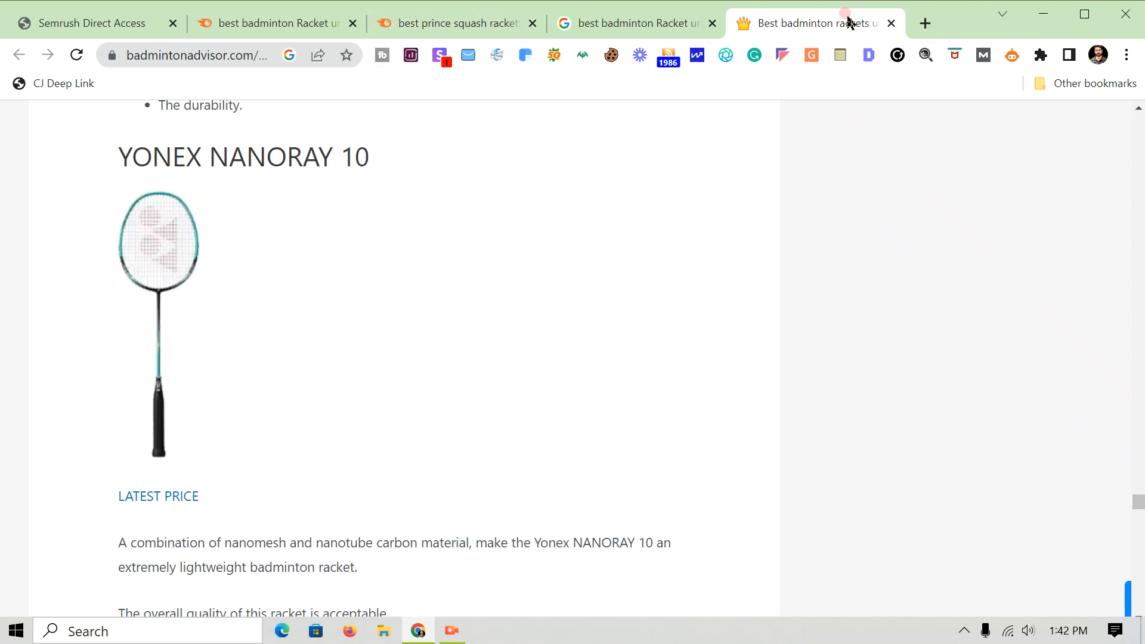
click(890, 23)
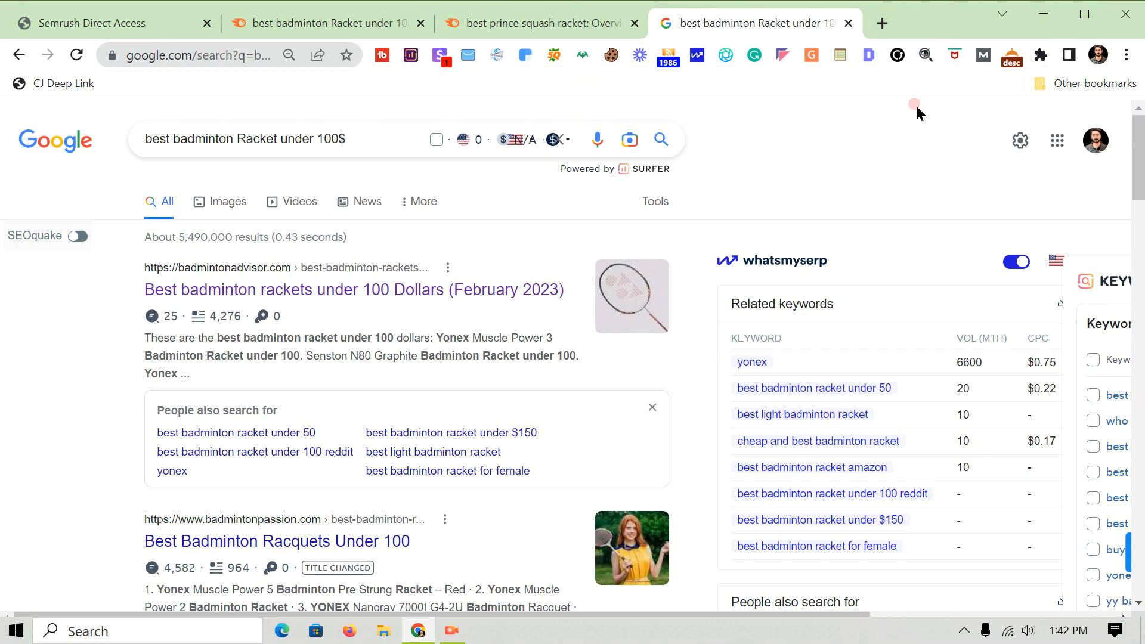
- Open the badmintonpassion.com article in a new tab, examine its "Best Badminton Racquets Under 100 with Reviews" section, and return to the Google results
scroll(256, 399, down, 3)
right_click(275, 370)
click(310, 388)
click(814, 22)
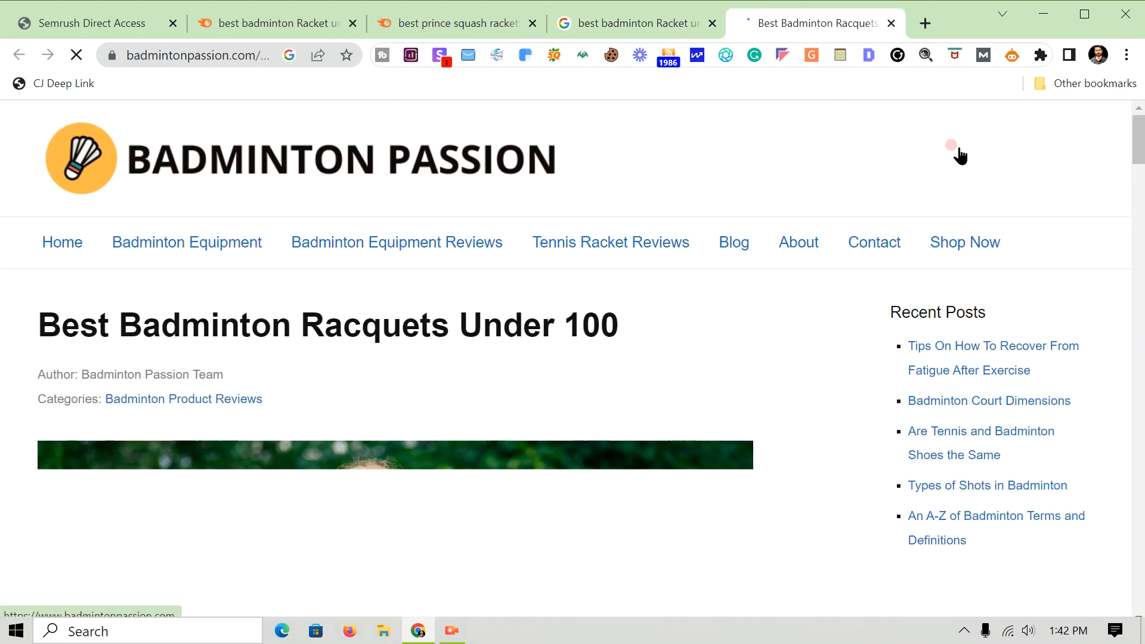
drag(1137, 139, 1140, 307)
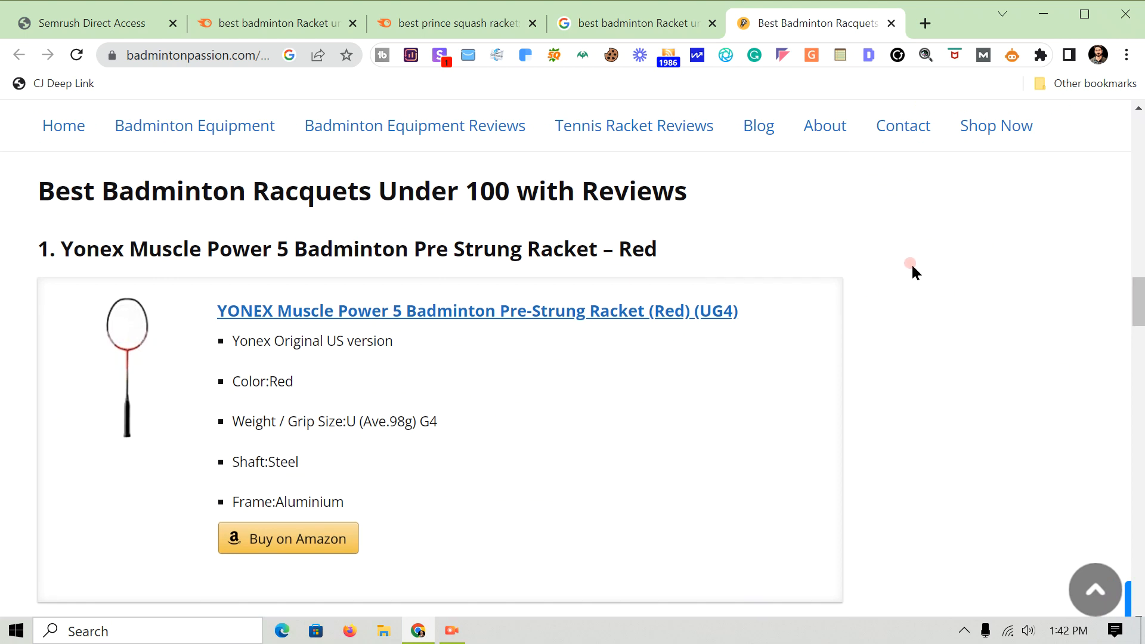
mouse_move(1139, 292)
mouse_down()
mouse_move(1139, 572)
mouse_move(1139, 132)
mouse_move(1139, 310)
mouse_move(1139, 296)
mouse_up()
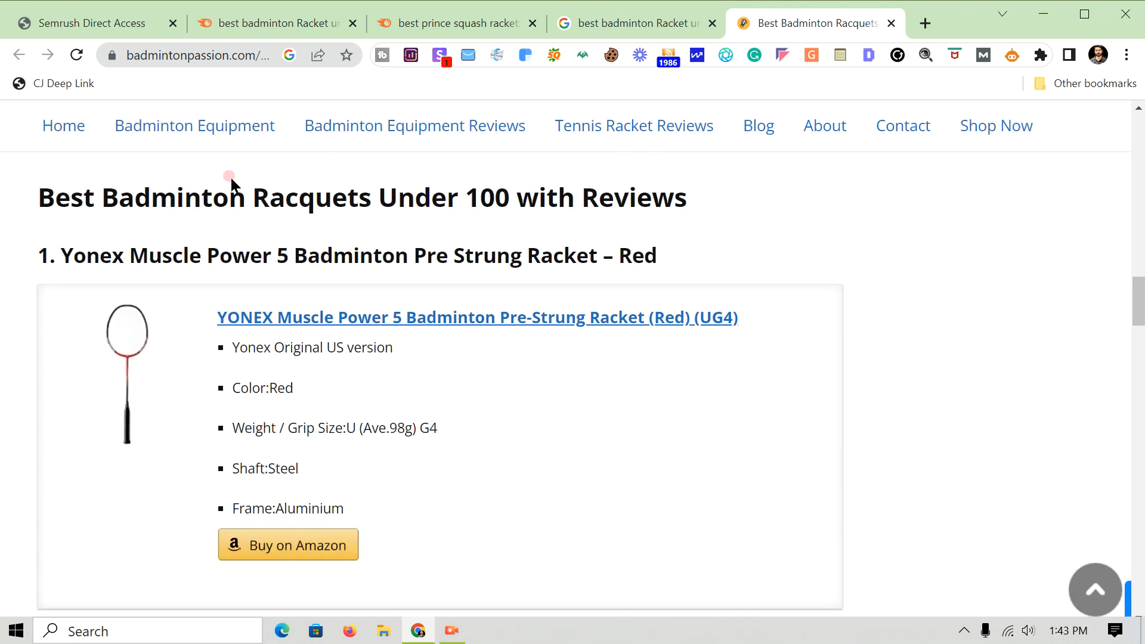
drag(55, 196, 596, 219)
click(502, 264)
key(ctrl+shift+Tab)
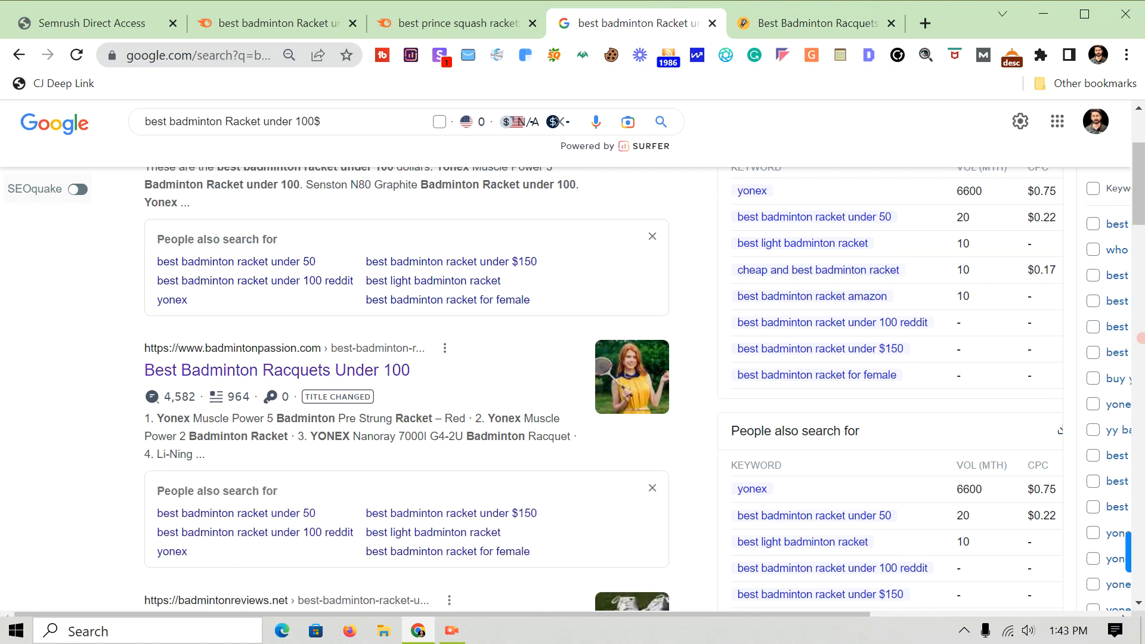
- Open the badmintonreviews.net article "Top 7 Best Badminton Racket under 100 in 2023" in a new tab, review its product list, and close it
scroll(405, 277, down, 5)
right_click(406, 277)
click(417, 297)
click(743, 24)
click(698, 24)
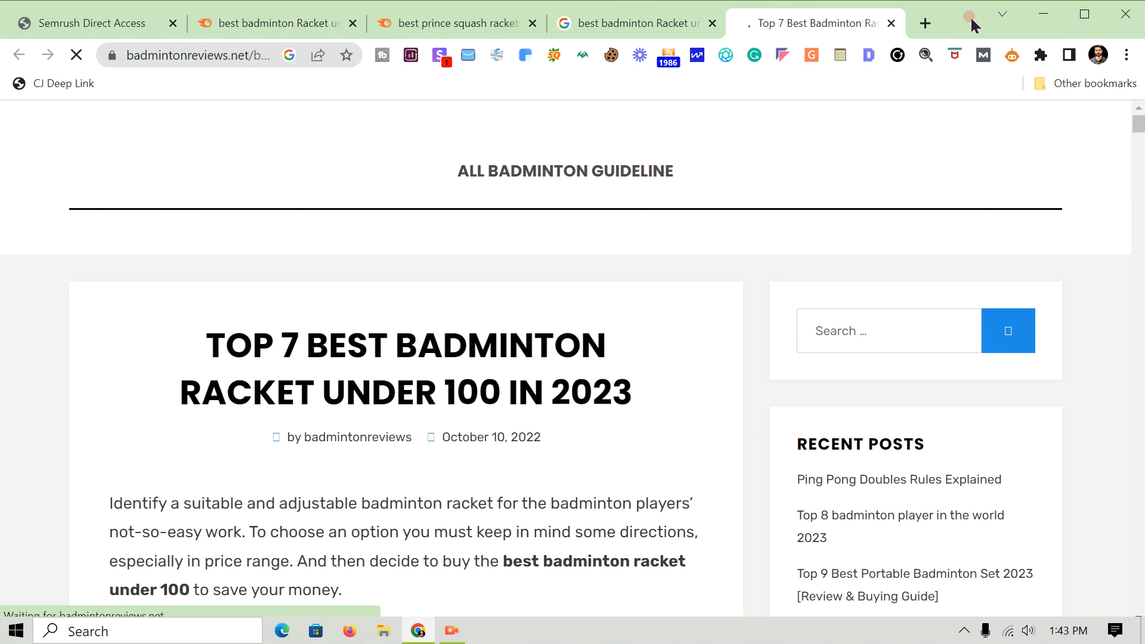
drag(1138, 127, 1141, 427)
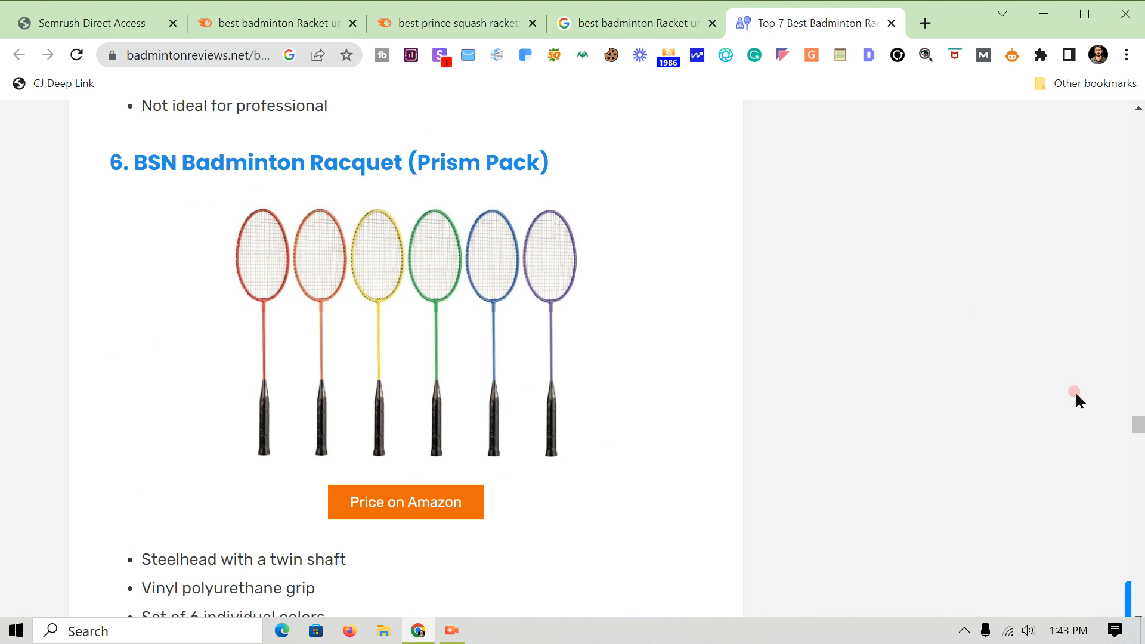
drag(1140, 424, 1133, 524)
click(891, 24)
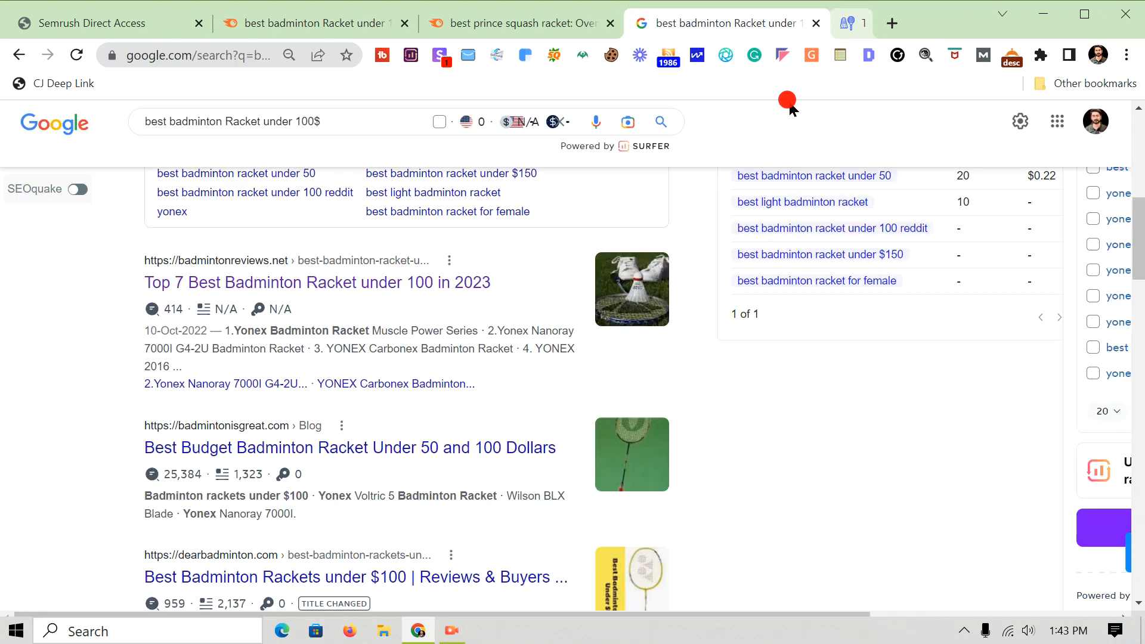
- Open the badmintonisgreat.com article on rackets under 50 and 100 dollars in a new tab, review its sections, and return to the Google results
scroll(923, 337, down, 5)
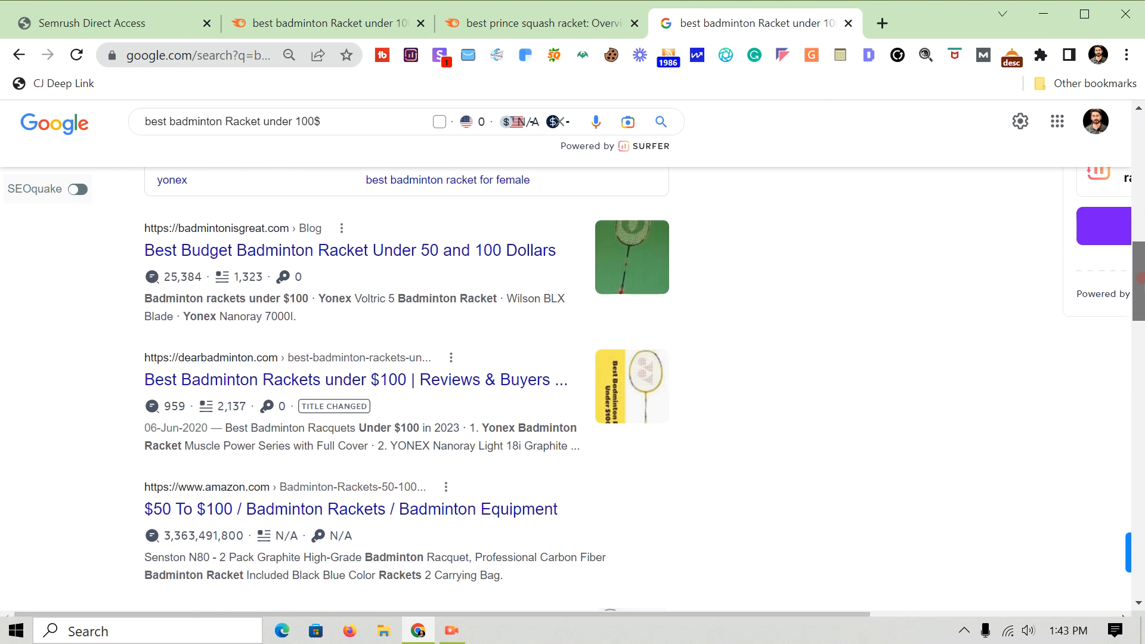
right_click(391, 251)
click(427, 262)
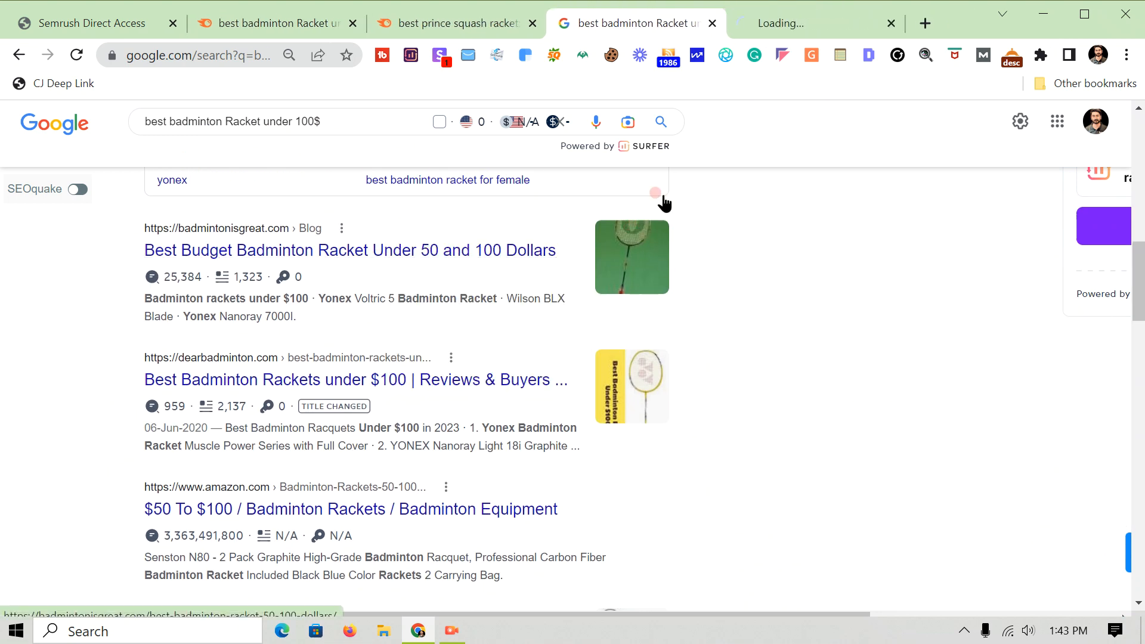
click(814, 22)
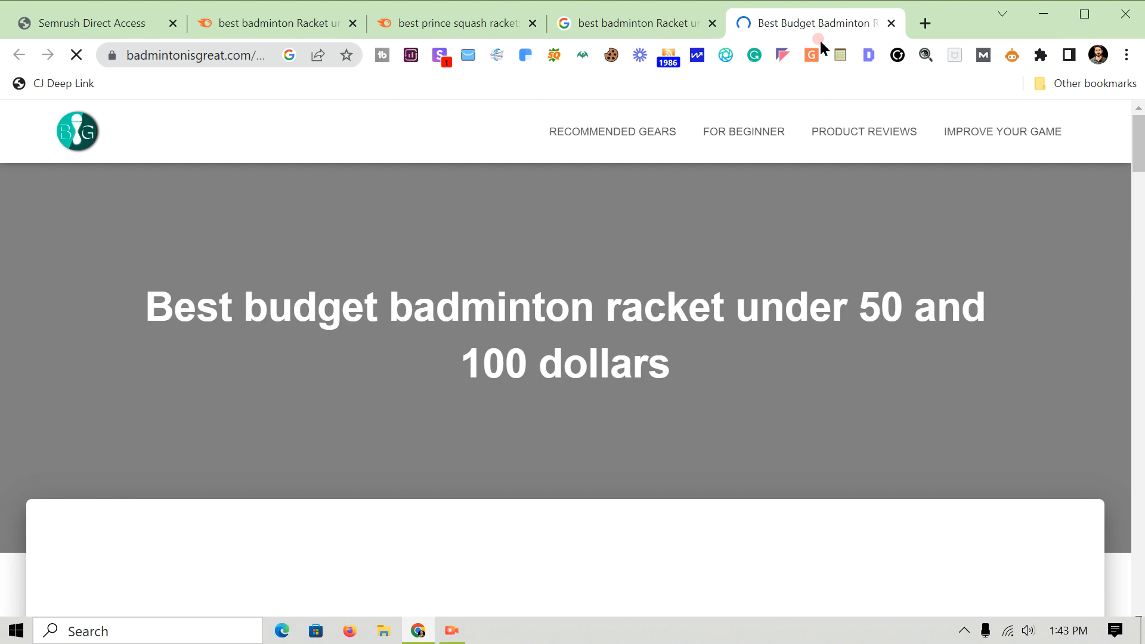
drag(1139, 139, 1139, 346)
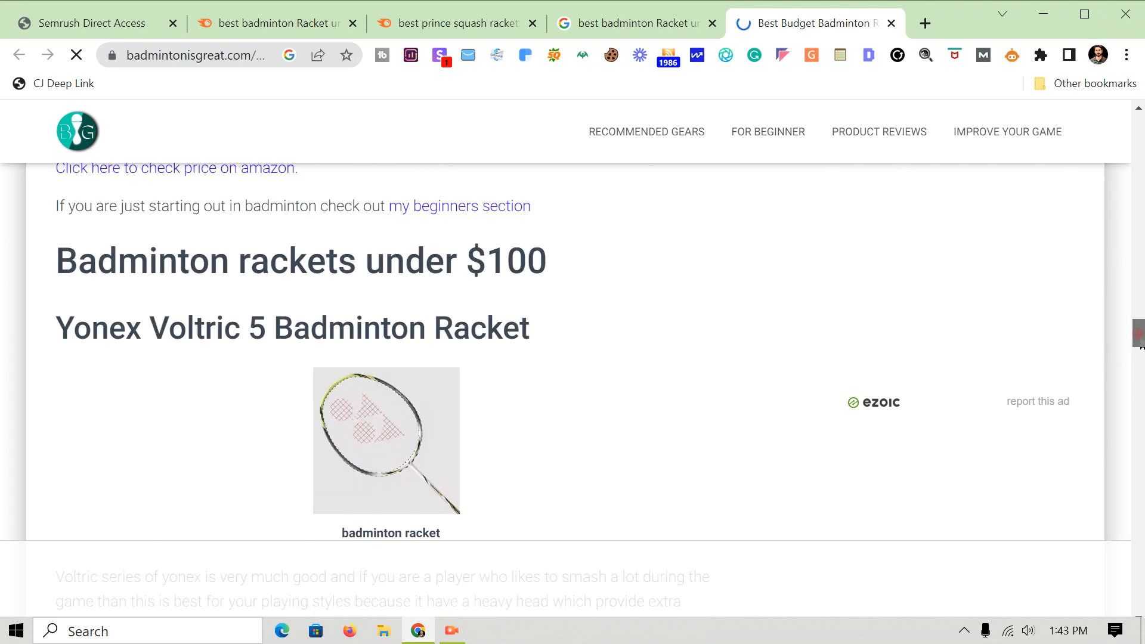
drag(1139, 346, 1140, 444)
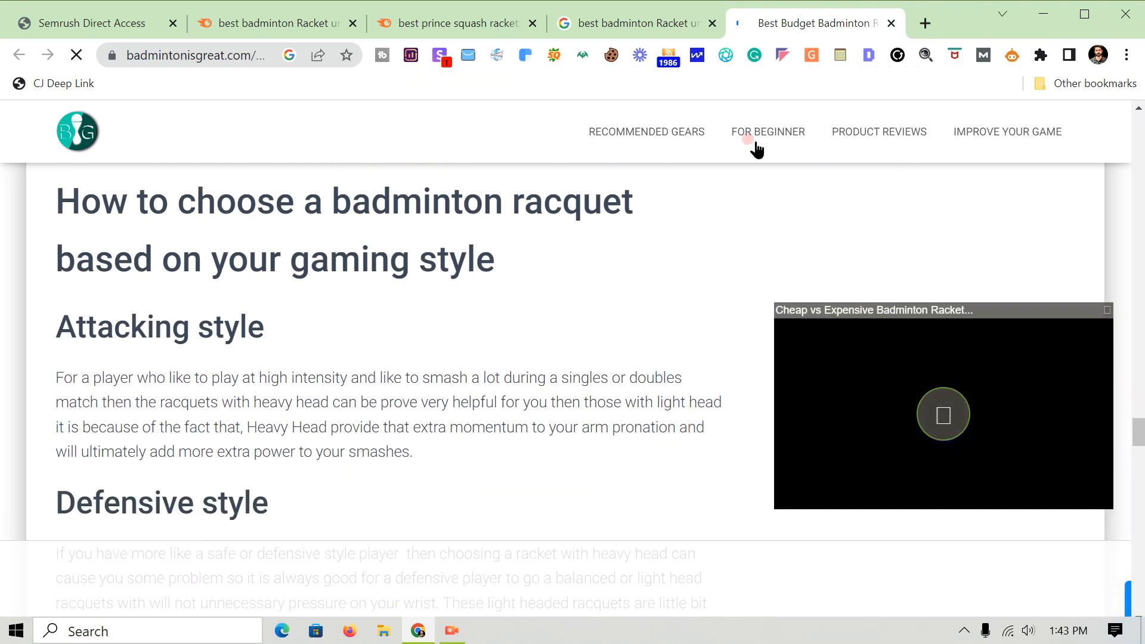
key(ctrl+shift+Tab)
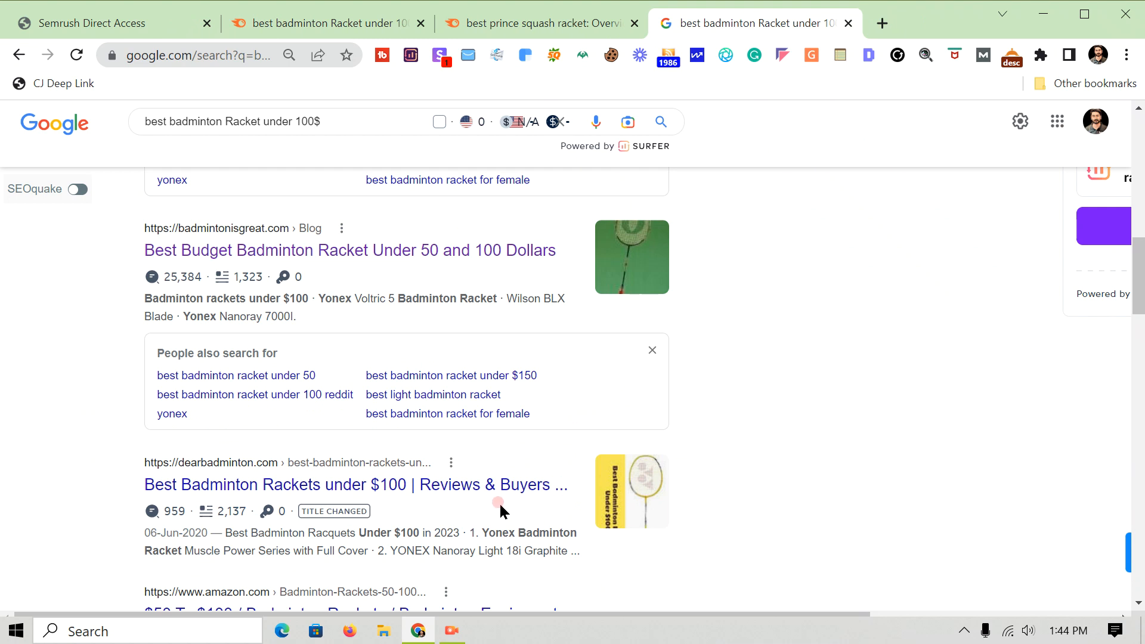
- Open the dearbadminton.com article on rackets under $100 in a new tab and review it down to its related posts
right_click(479, 486)
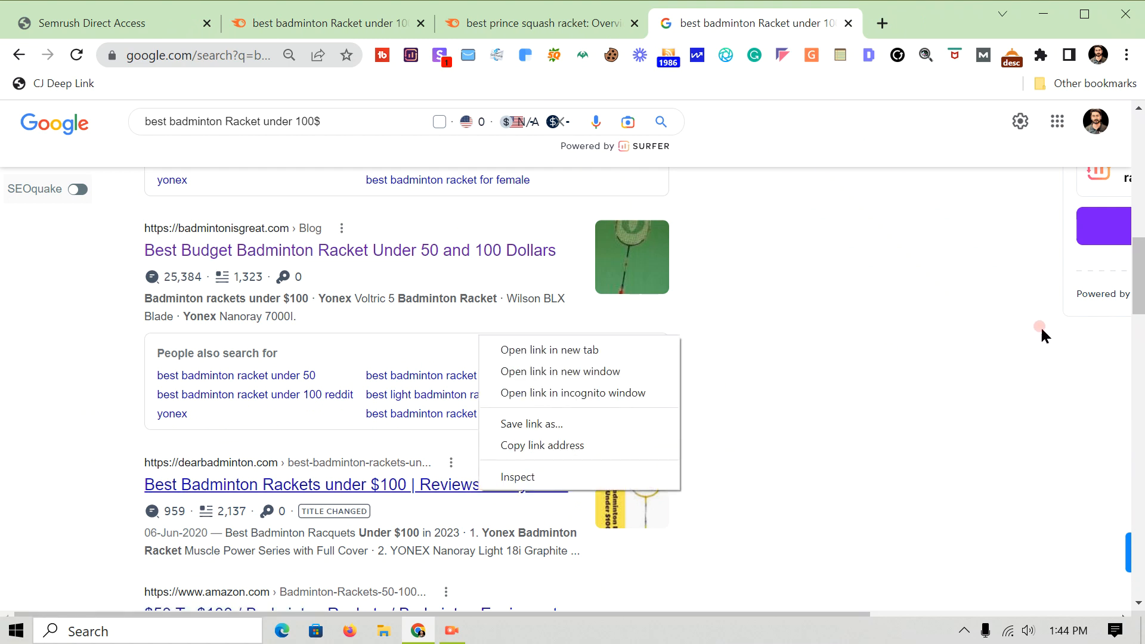
click(536, 349)
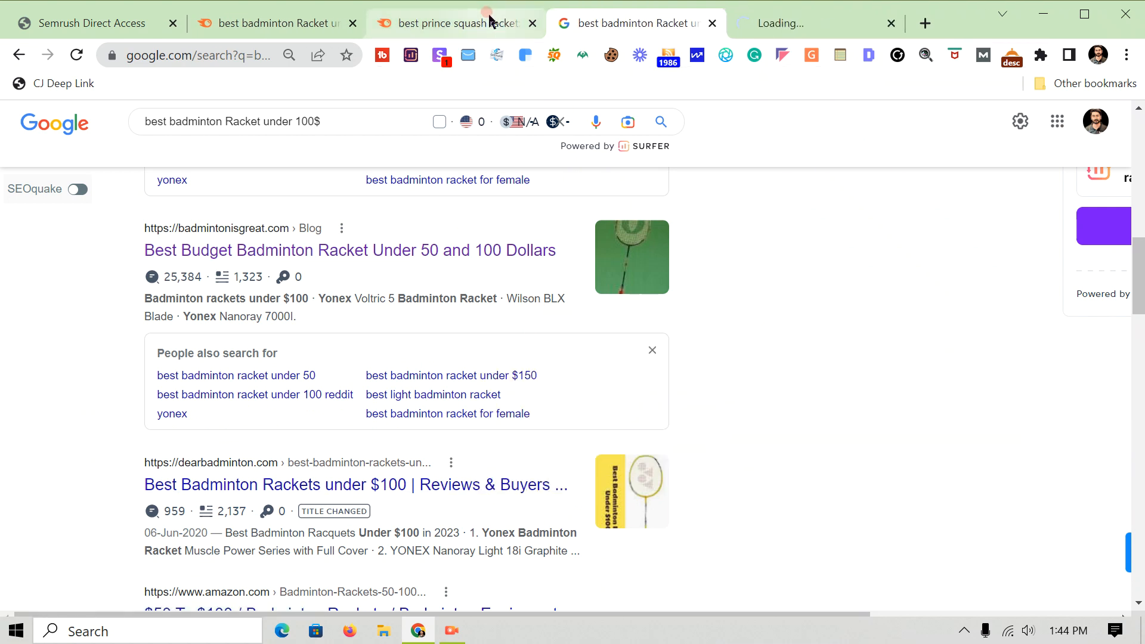
click(799, 25)
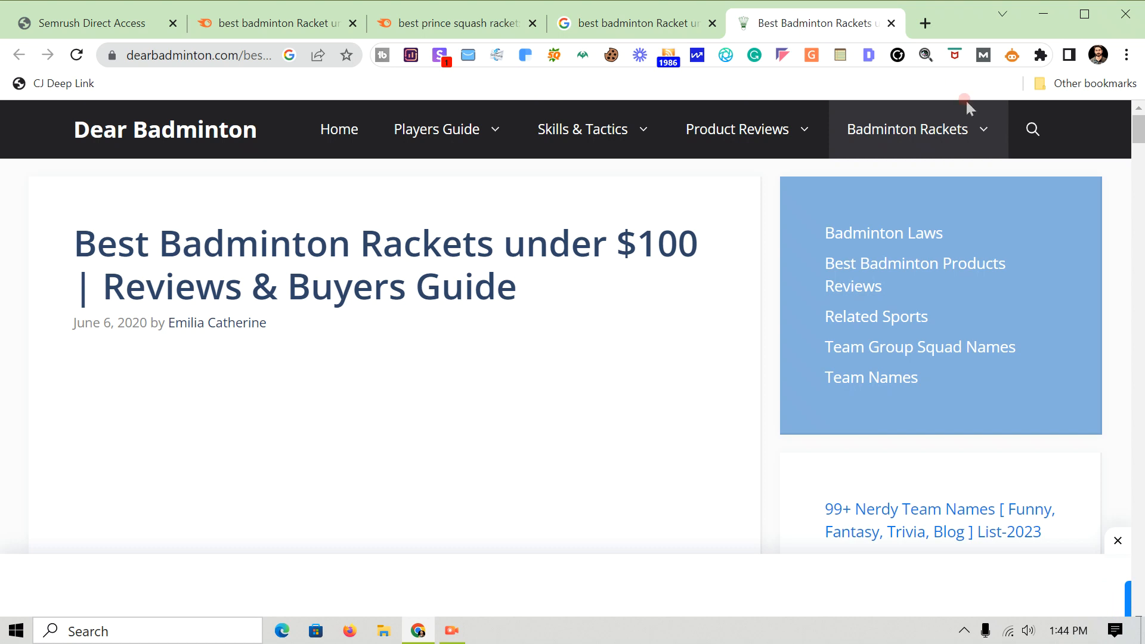
drag(1140, 123, 1142, 218)
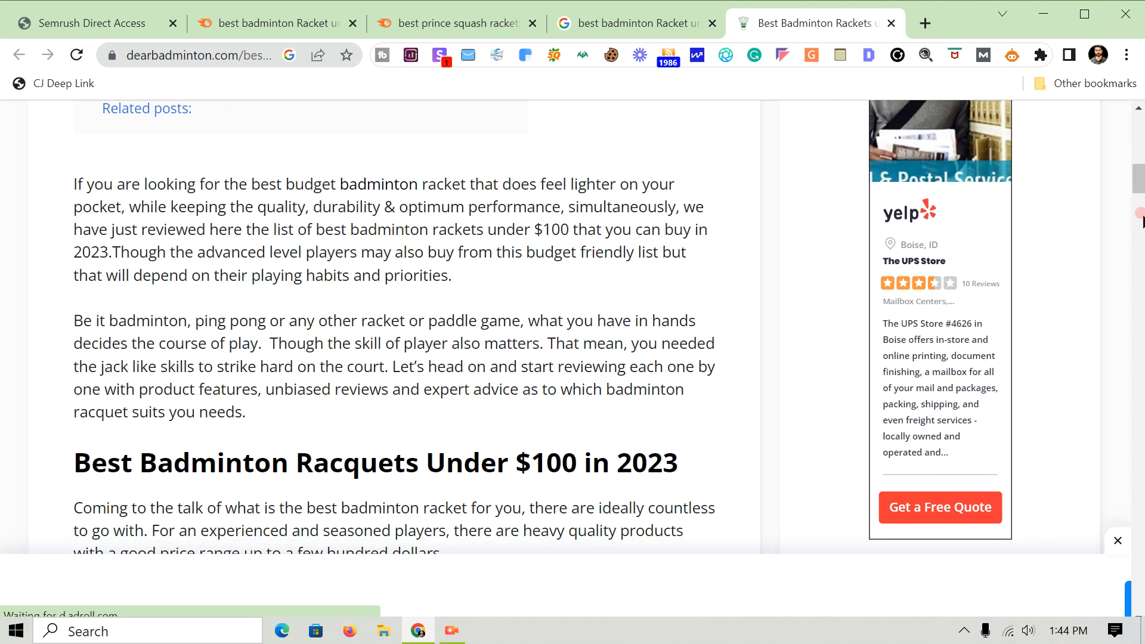
drag(1140, 177, 1124, 526)
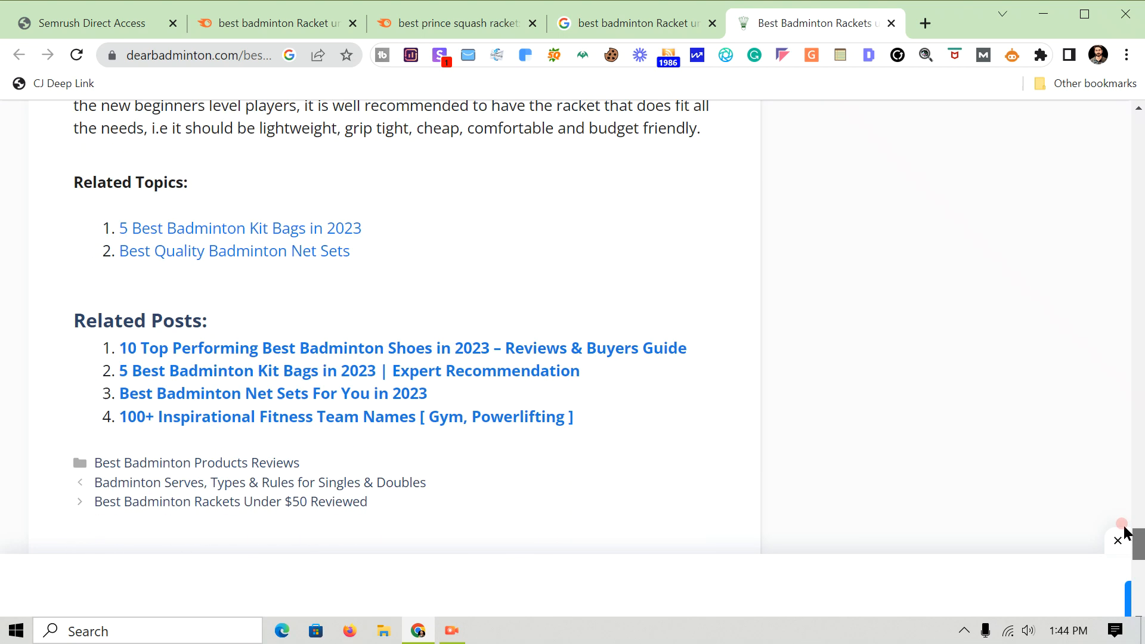
- Compare Google's related searches for the keyword with the racket headings and descriptions in the dearbadminton.com article
click(608, 15)
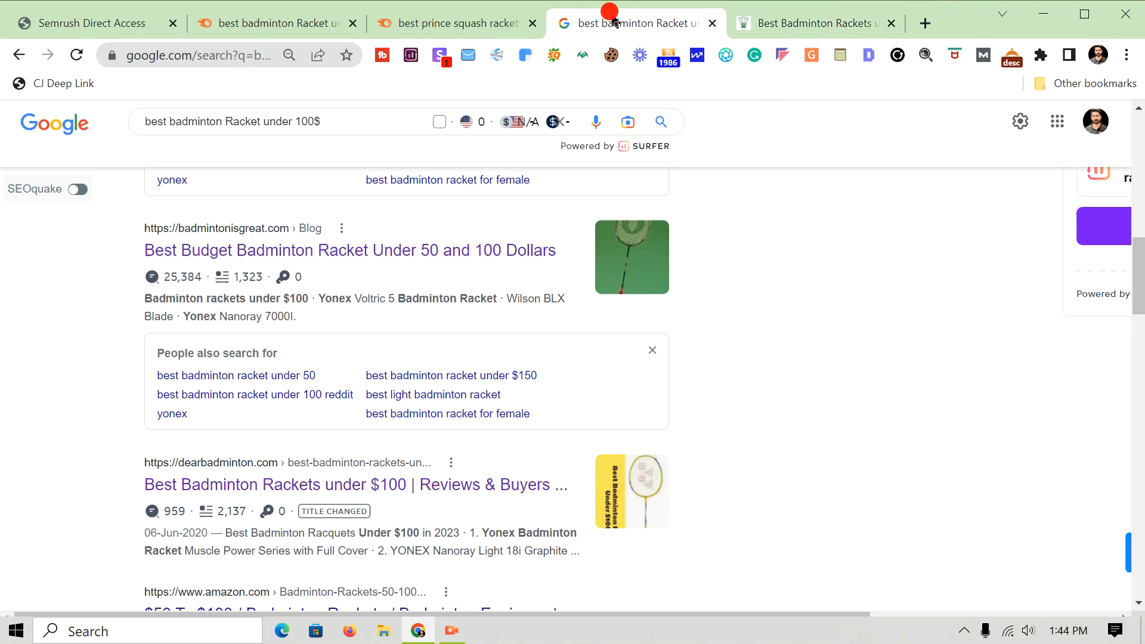
drag(1139, 299, 1115, 495)
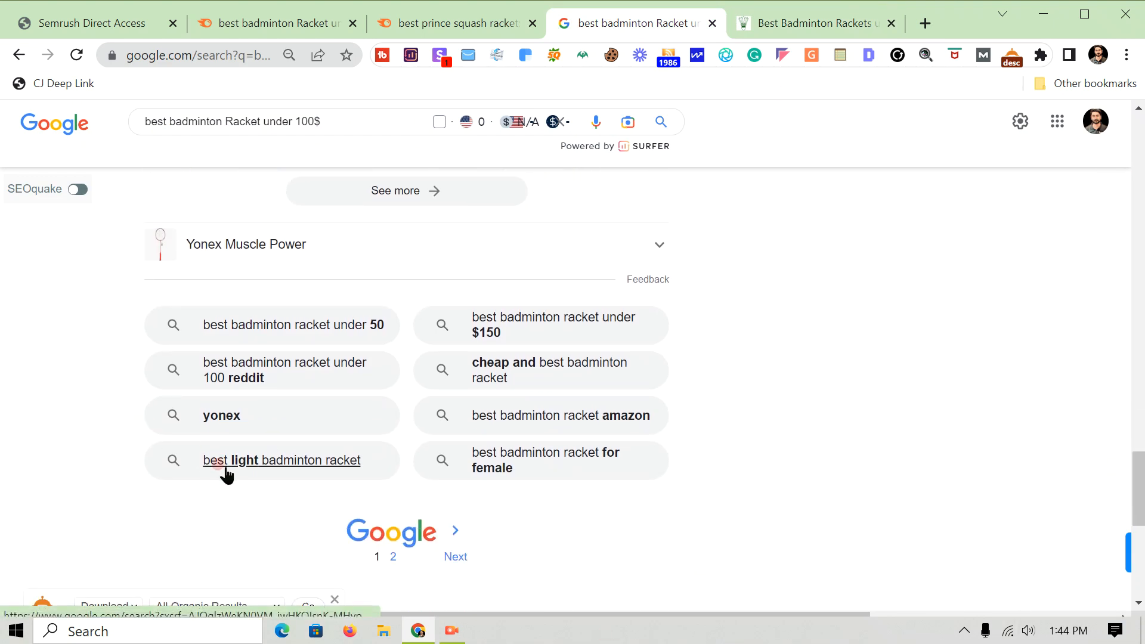
click(817, 22)
drag(1139, 540, 1138, 365)
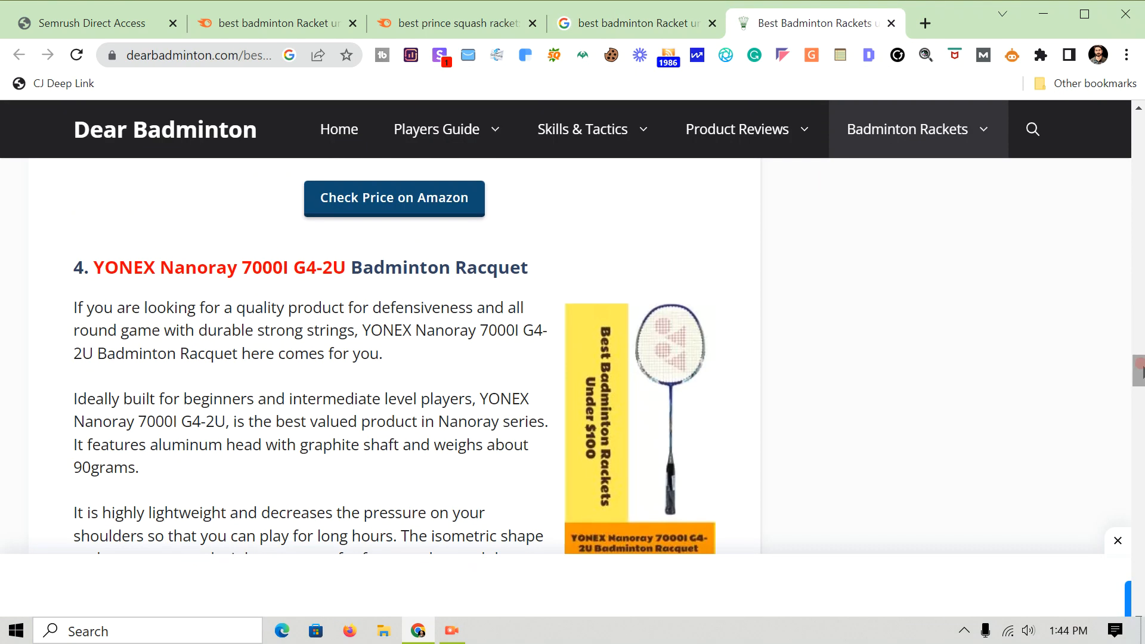
drag(1139, 364, 1090, 216)
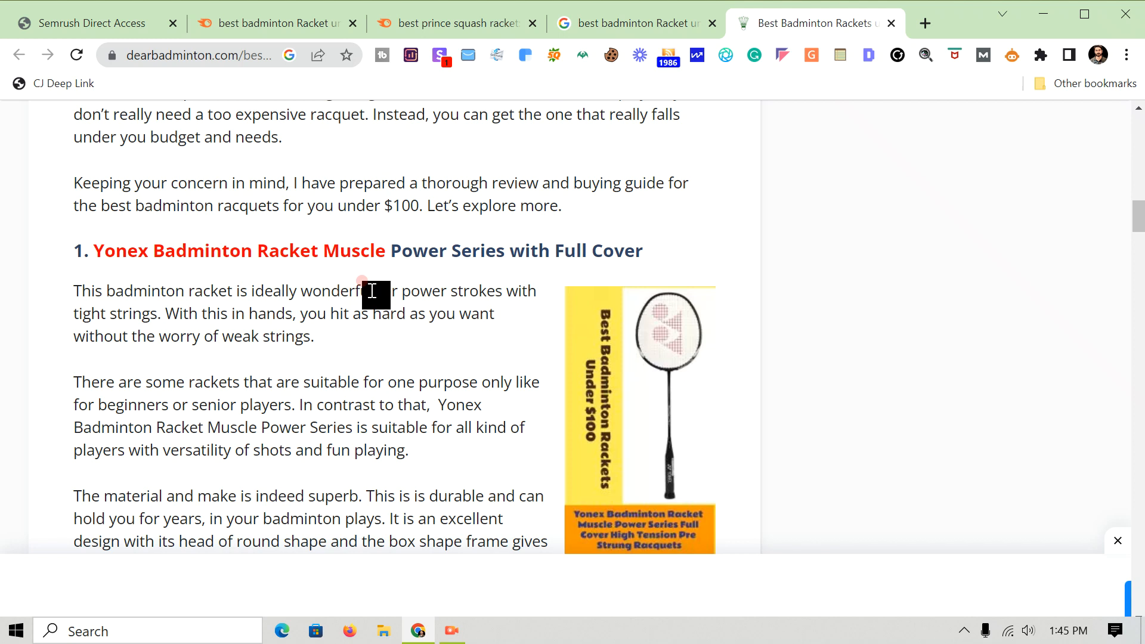
click(627, 25)
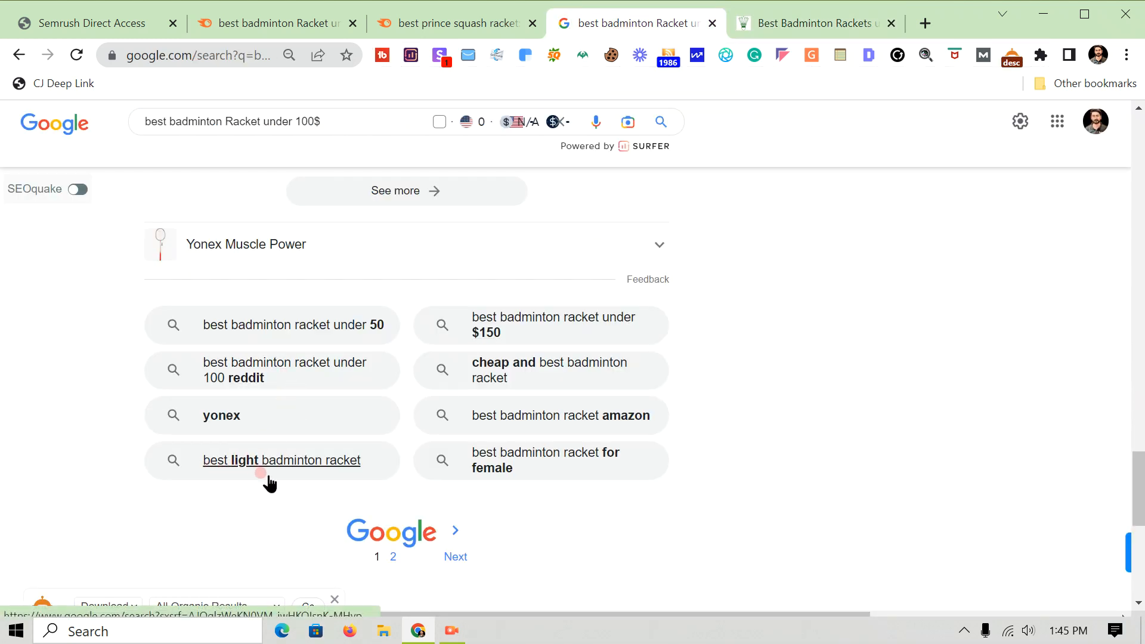
click(789, 23)
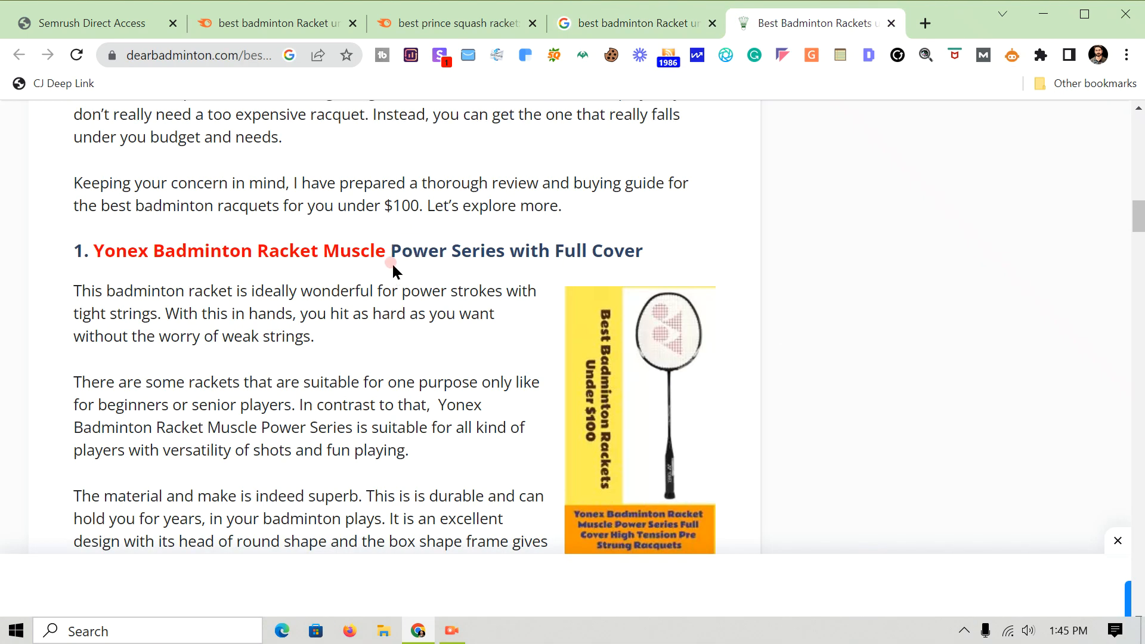
click(588, 24)
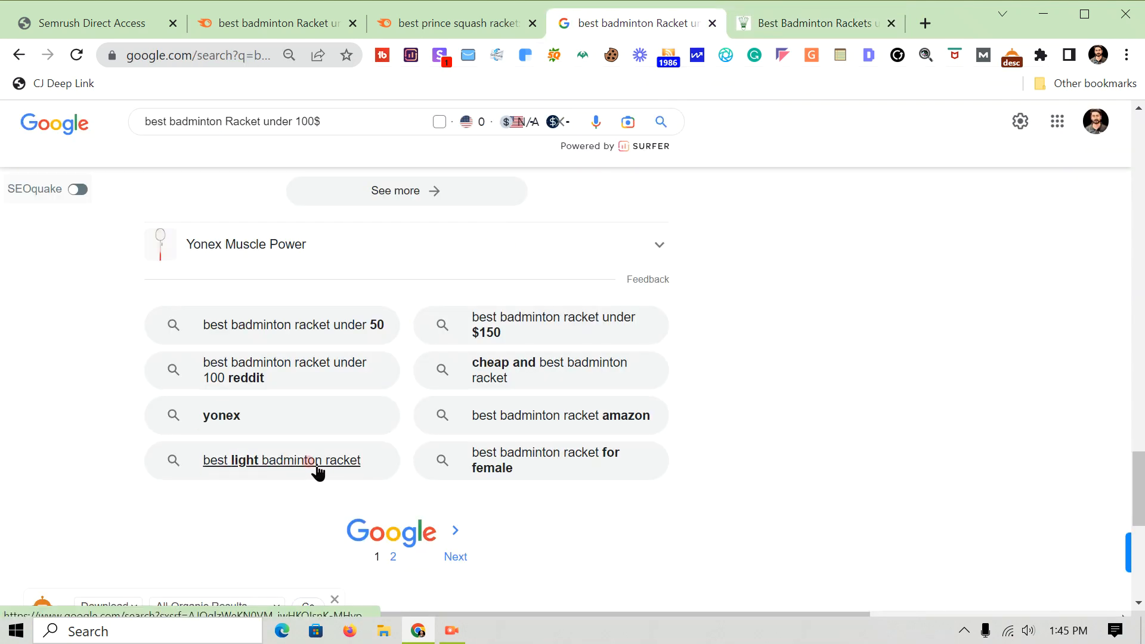
- Check related searches like "best light badminton racket" and "best badminton racket for female" against the dearbadminton.com article's first Yonex section, and review the Google results
click(775, 25)
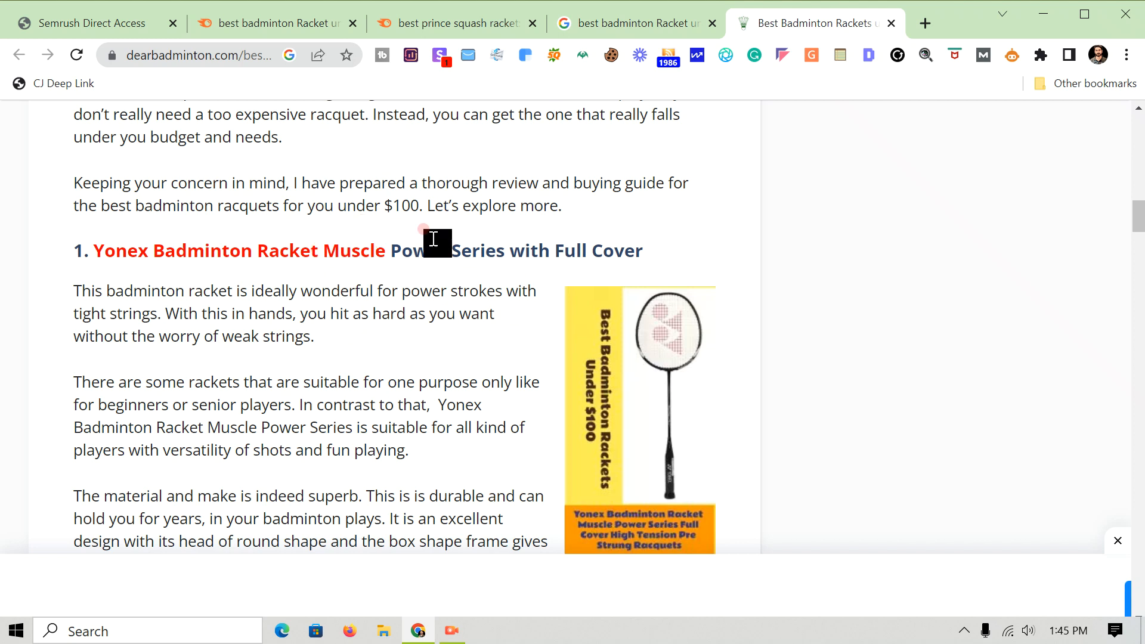
click(614, 18)
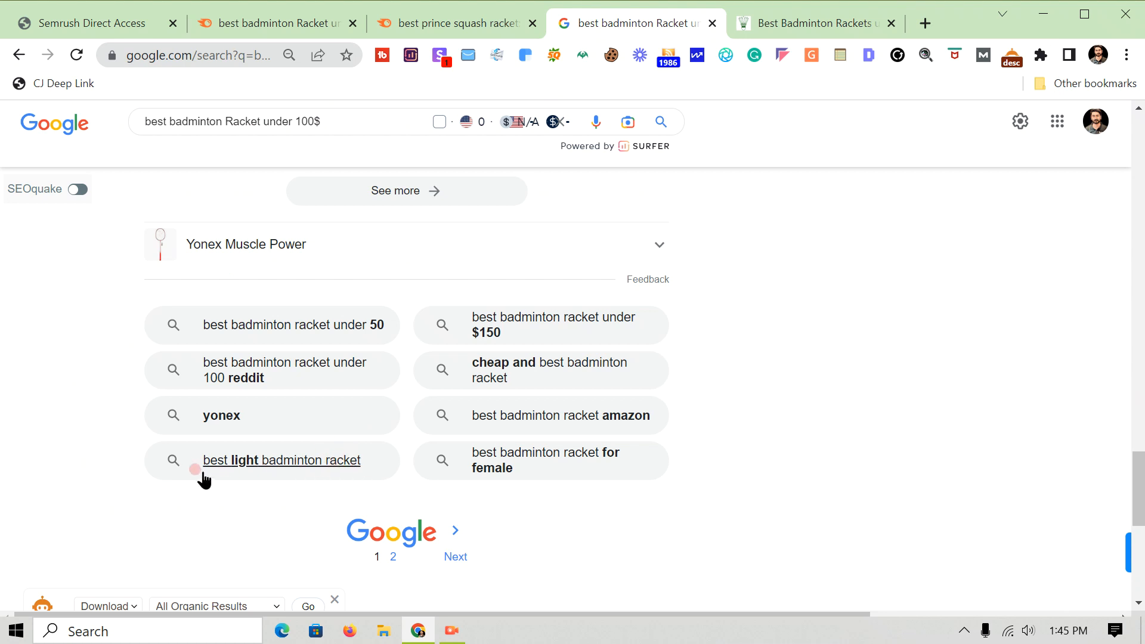
click(242, 472)
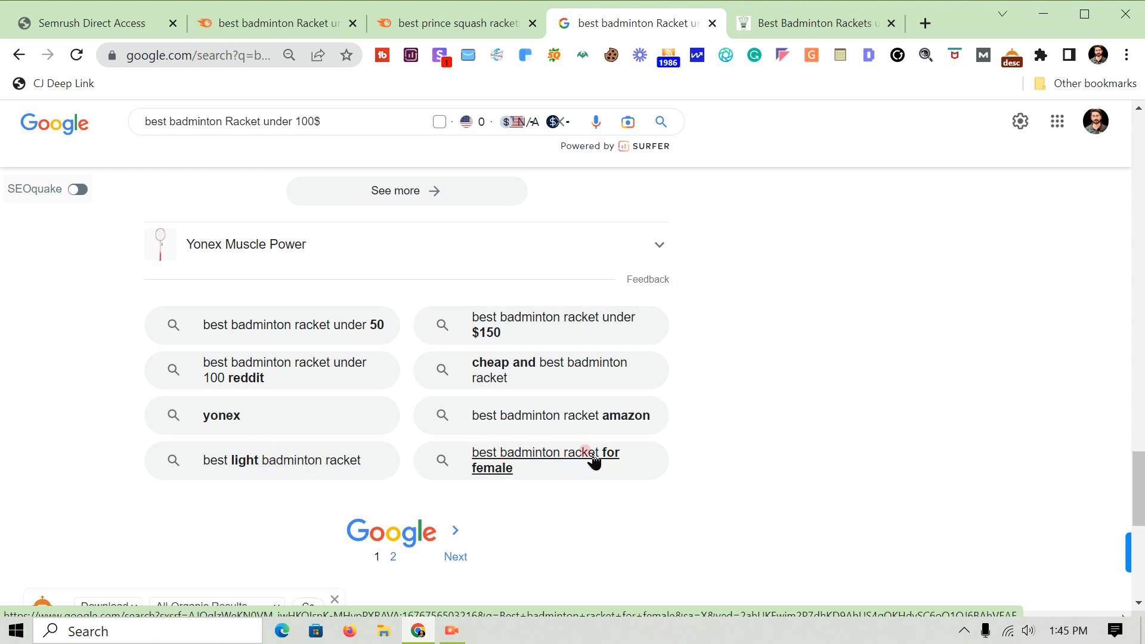
key(ctrl+Tab)
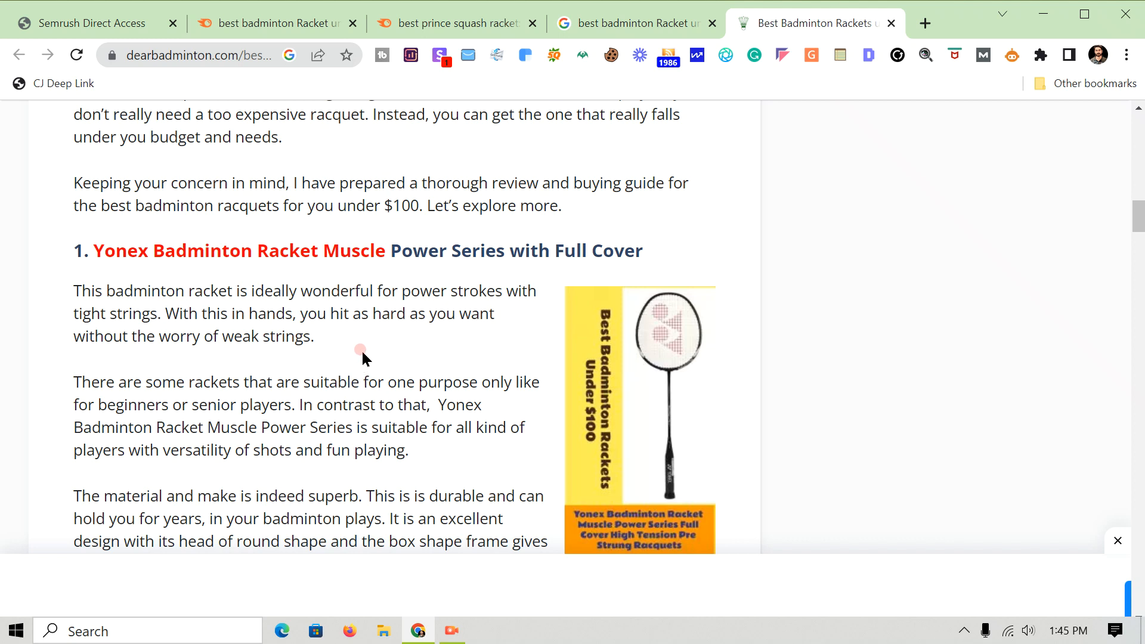
click(632, 20)
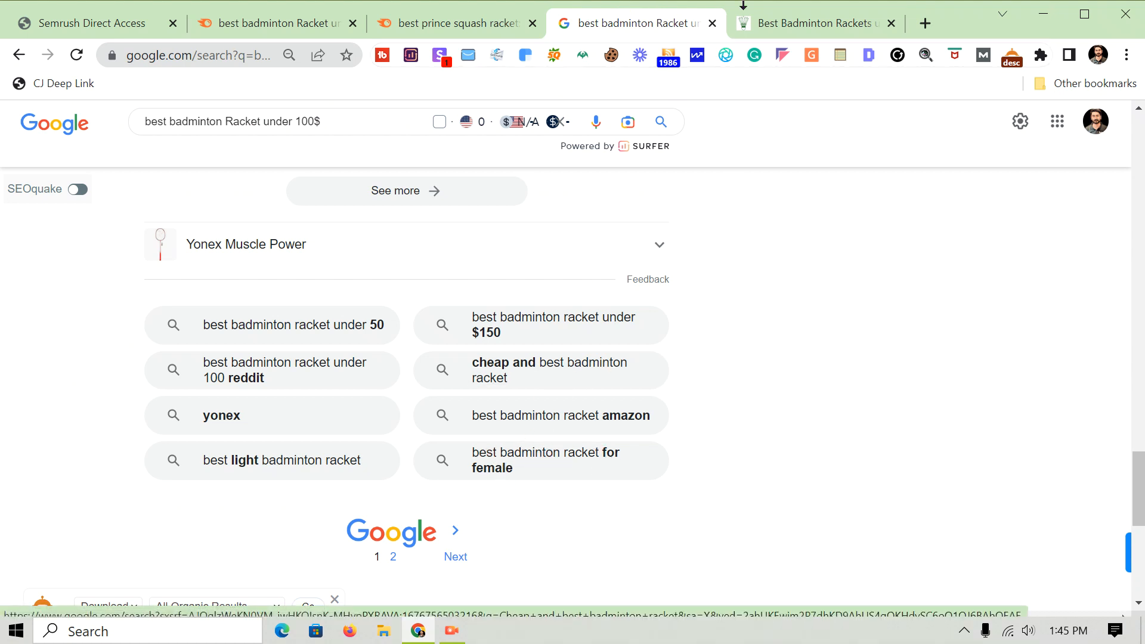
click(800, 23)
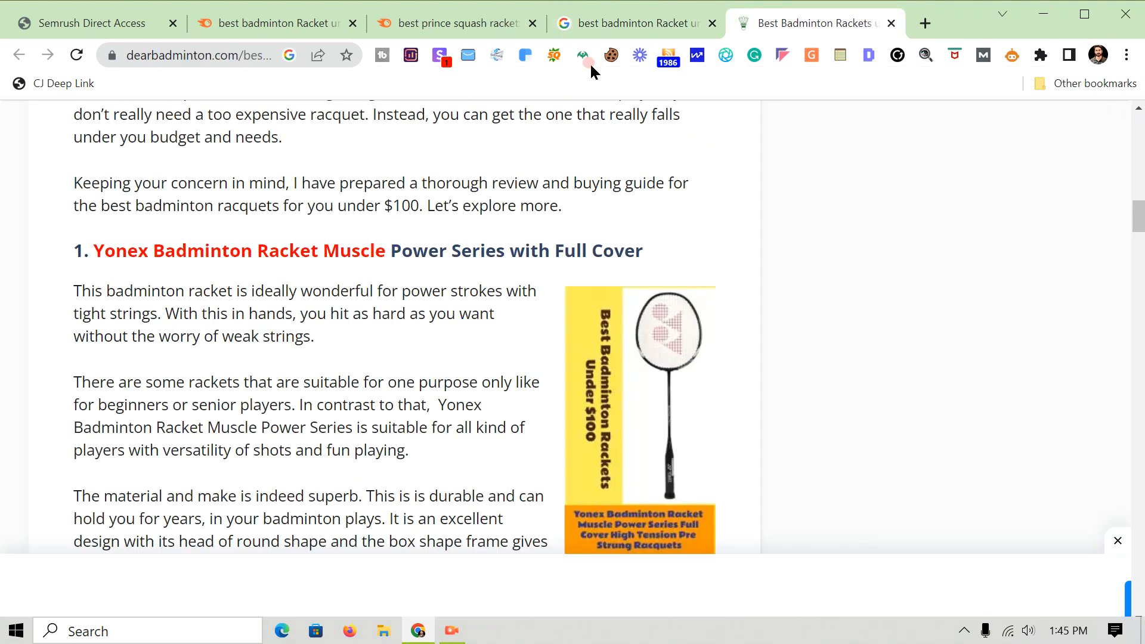
click(653, 24)
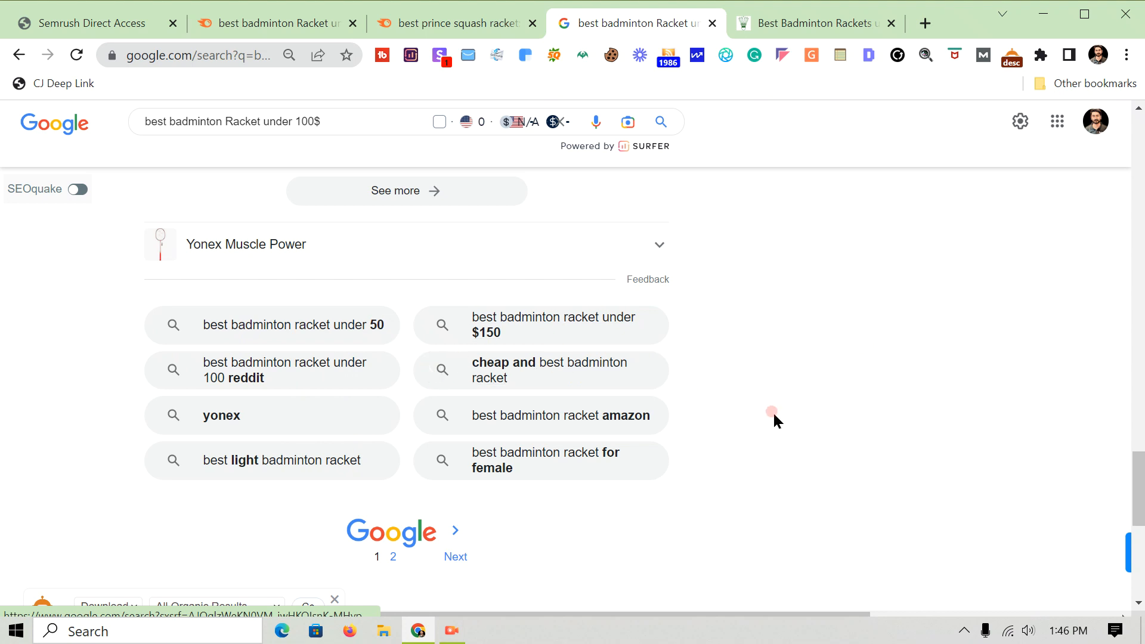
drag(1138, 484, 1139, 253)
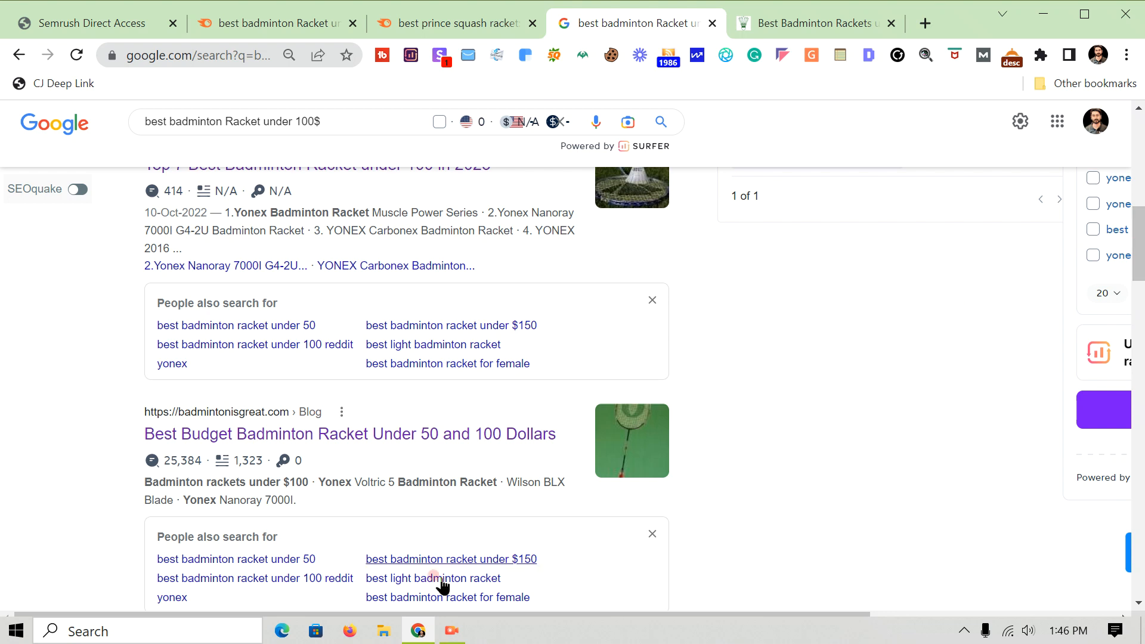
click(448, 636)
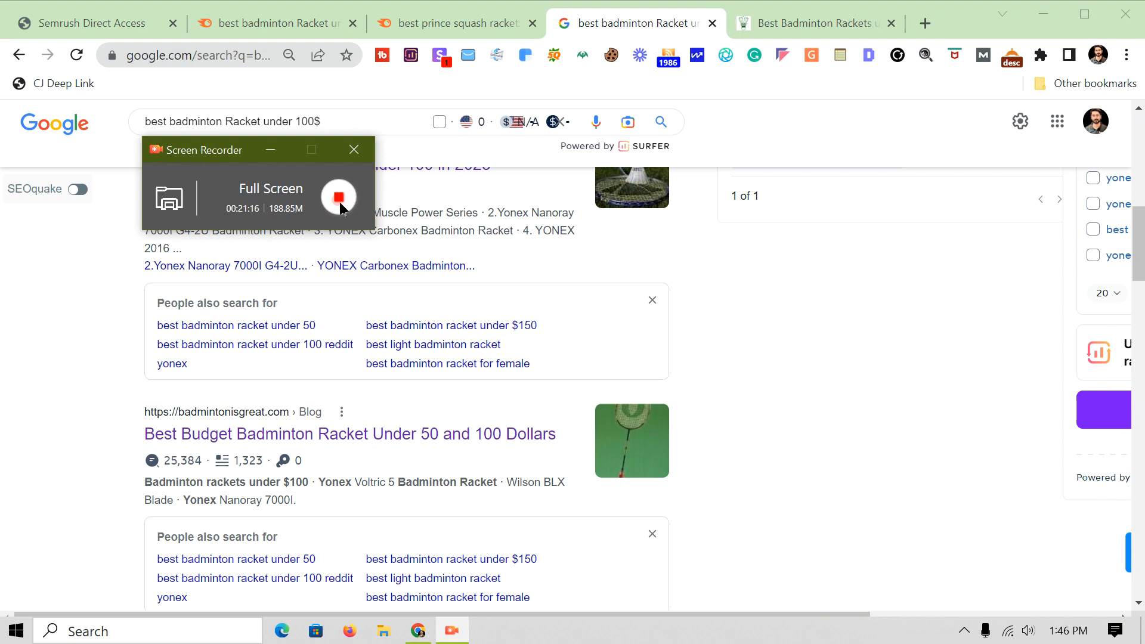